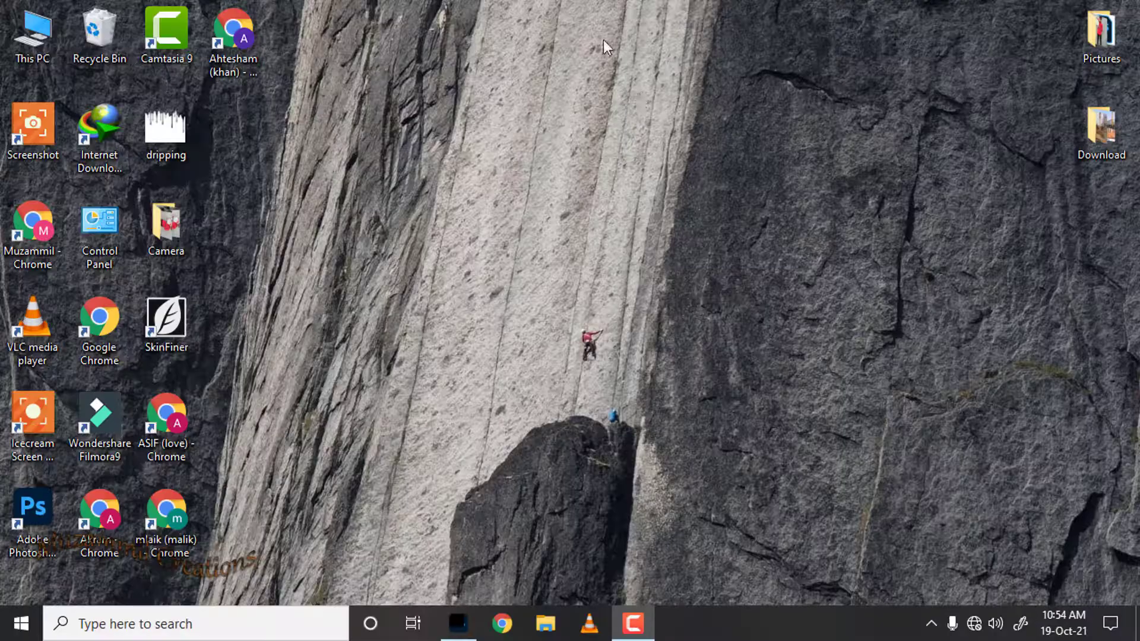
Refresh the desktop and launch Adobe Photoshop from its desktop shortcut.
right_click(604, 39)
click(618, 86)
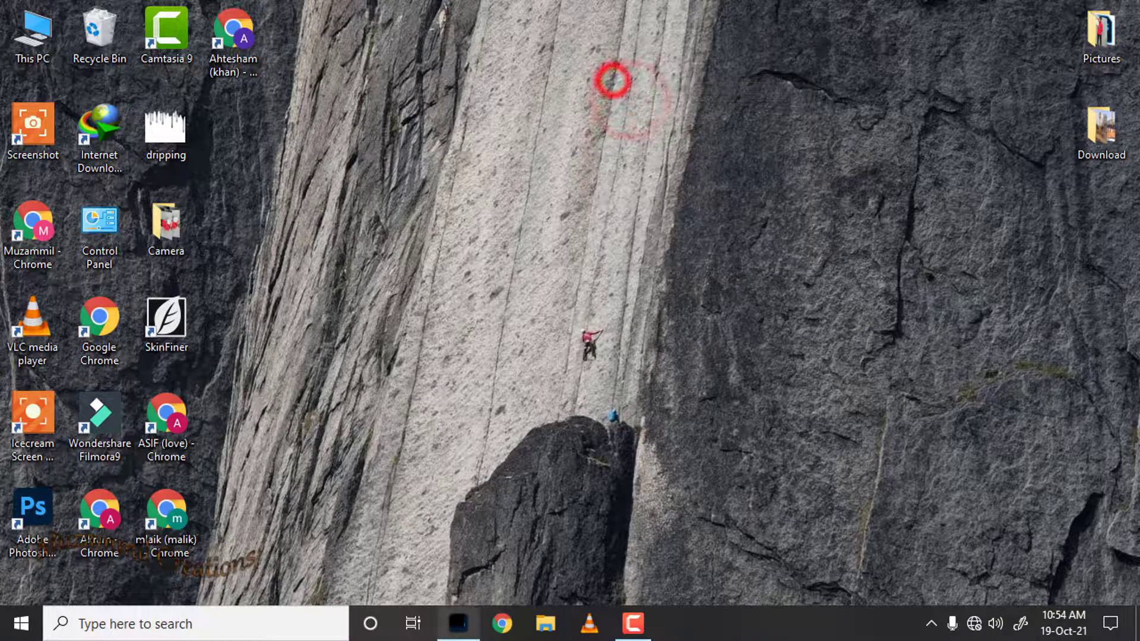
double_click(19, 525)
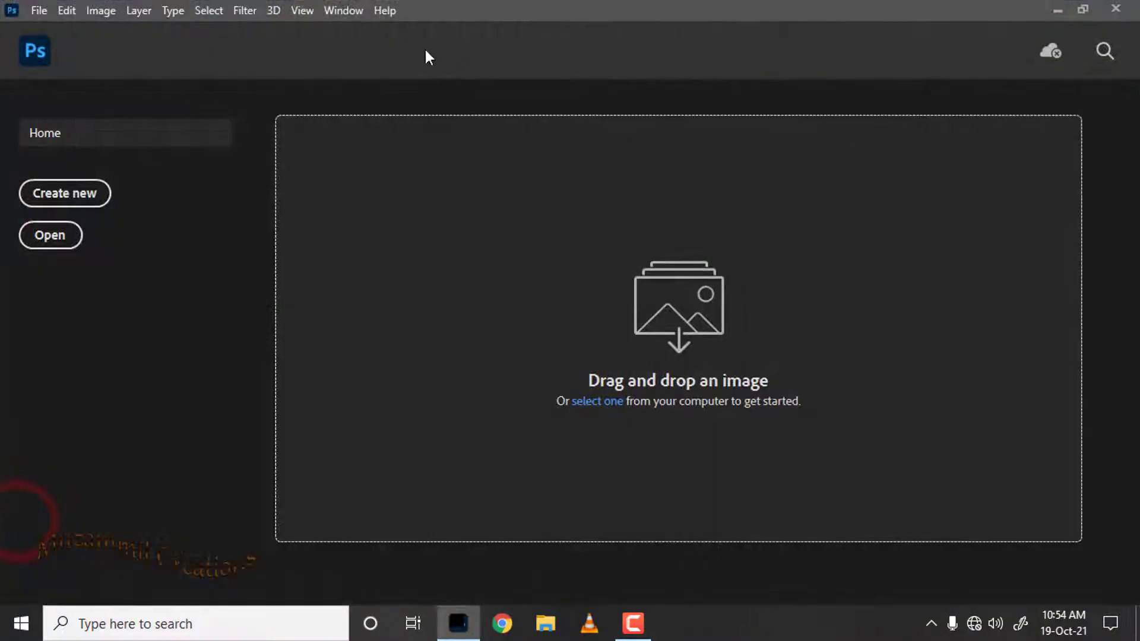
Open the seated-model photo from Camera Roll and zoom in on the canvas.
click(38, 10)
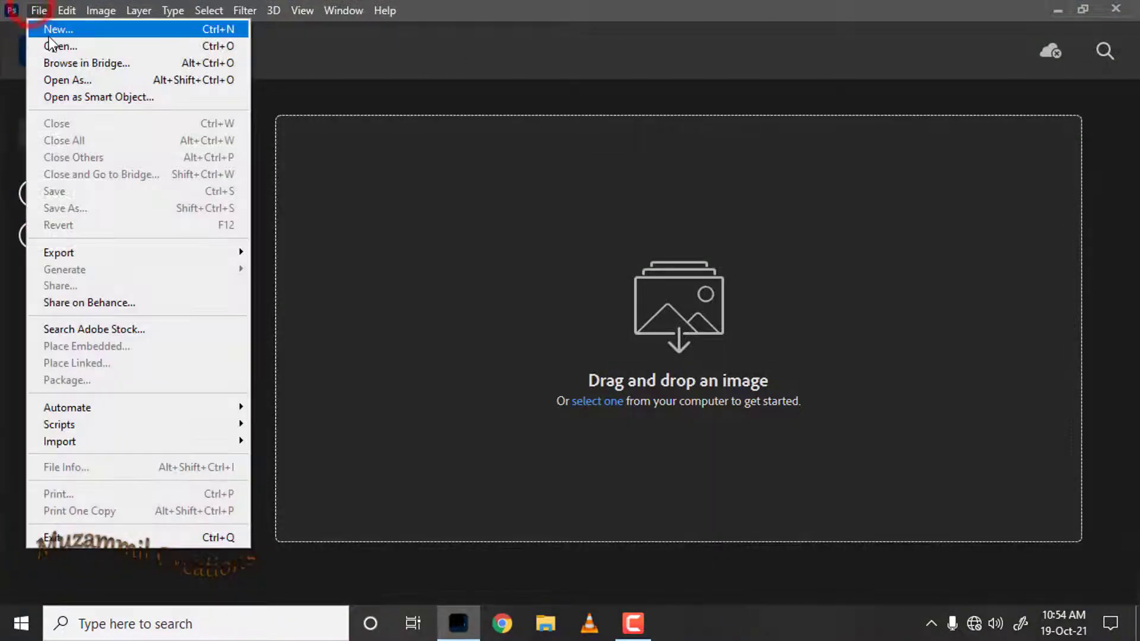
click(50, 41)
click(398, 147)
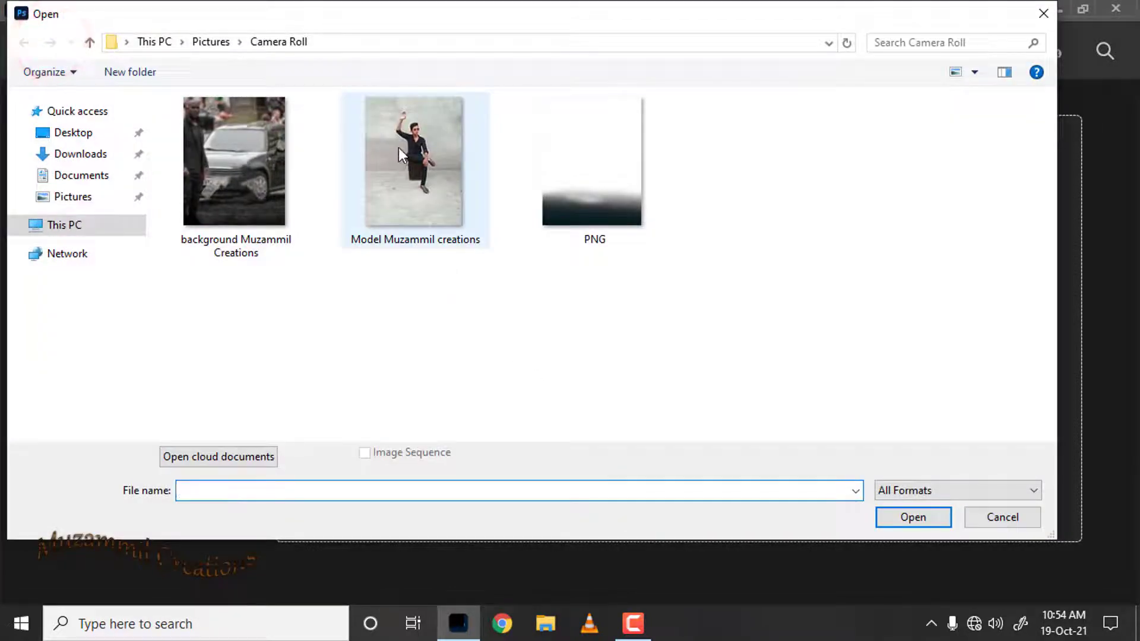
click(926, 518)
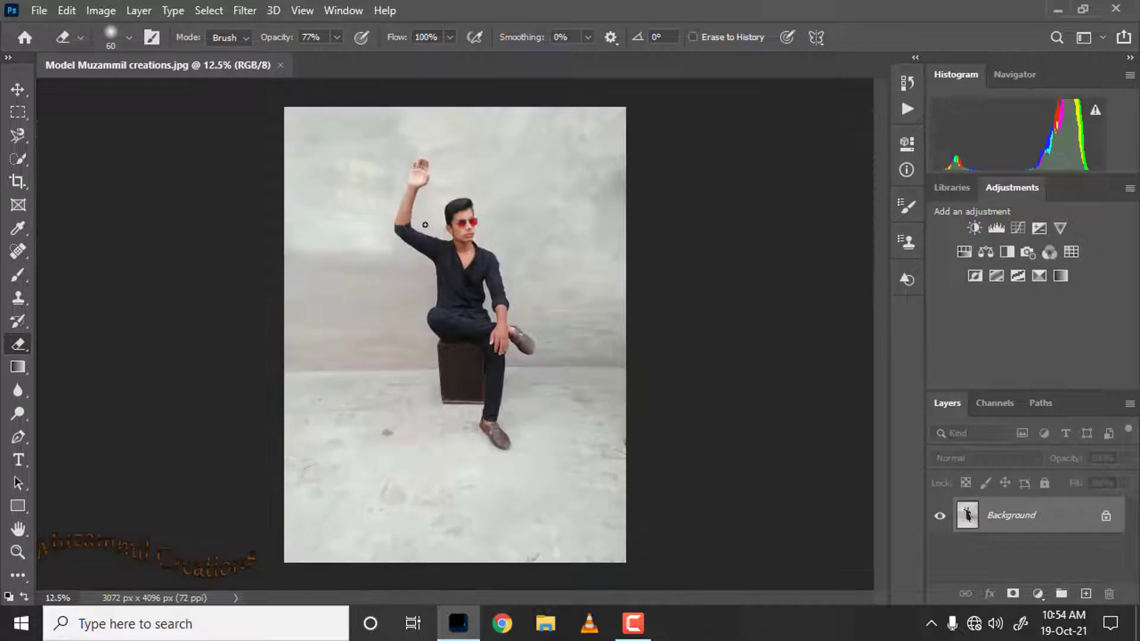
scroll(515, 260, up, 3)
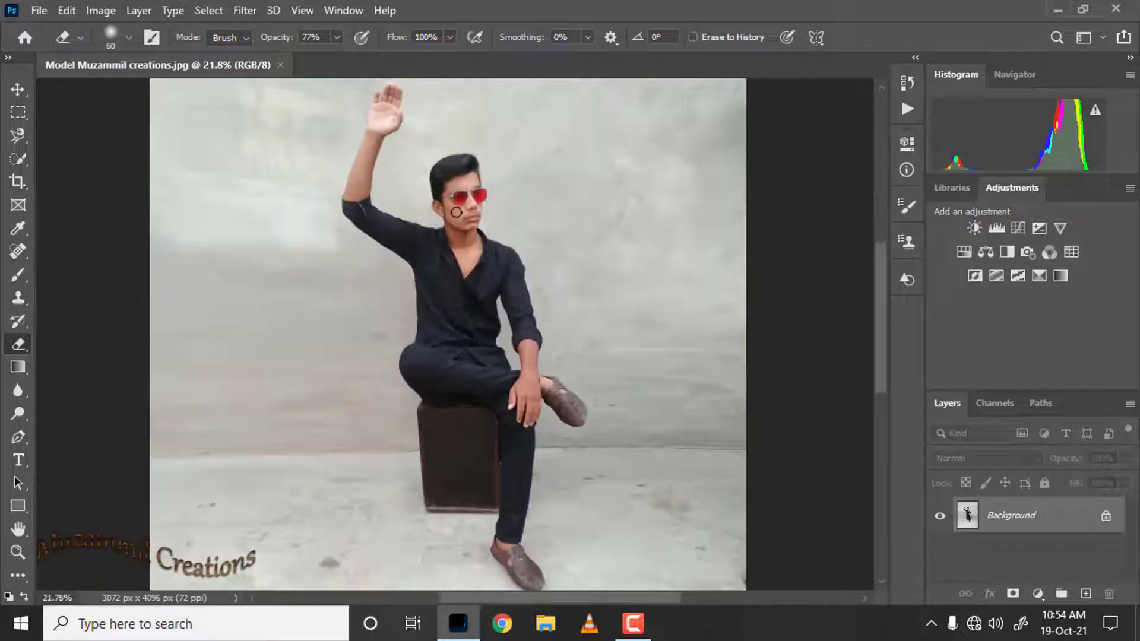
scroll(469, 226, up, 3)
scroll(458, 243, up, 1)
scroll(458, 243, up, 2)
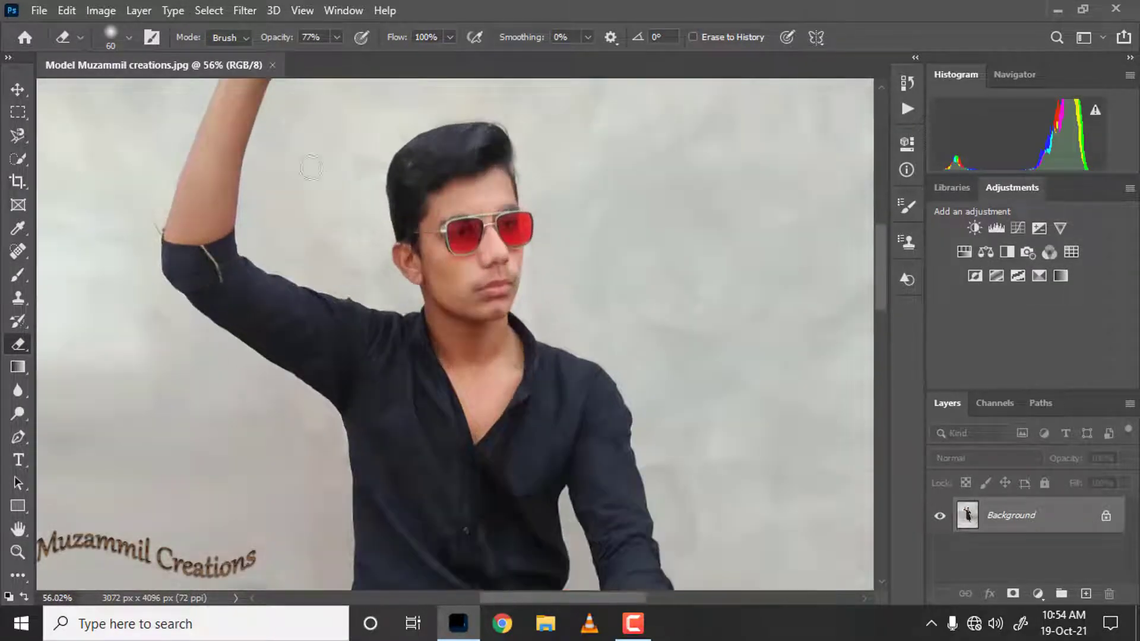
Quick-select the model's hair, face, shoulder, raised arm and hand.
click(18, 158)
drag(452, 167, 495, 181)
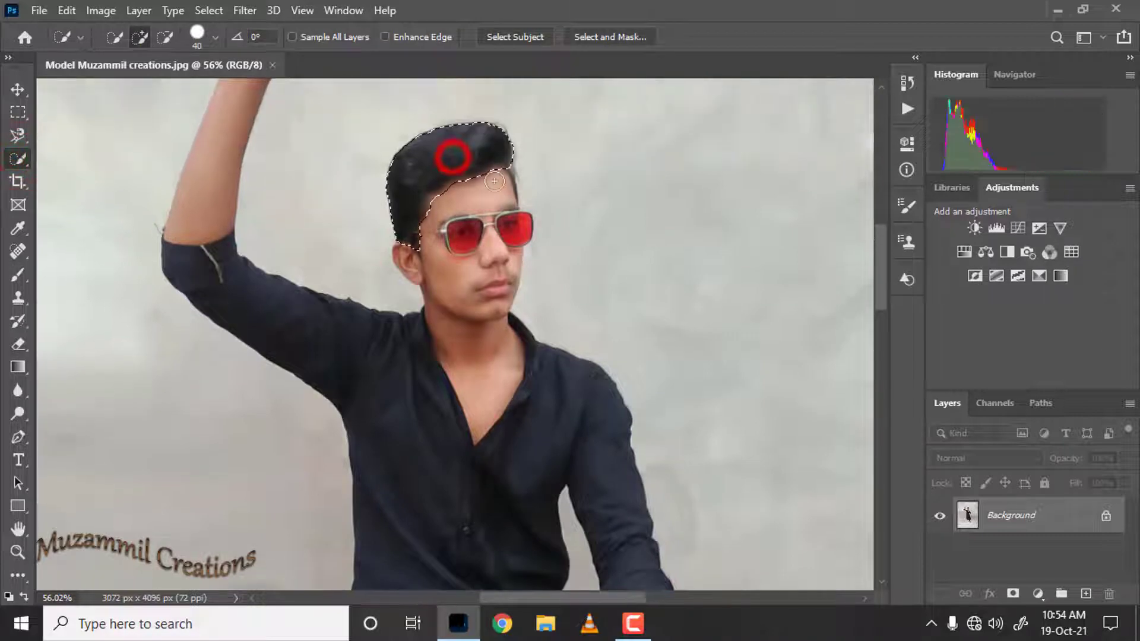
drag(471, 239, 505, 260)
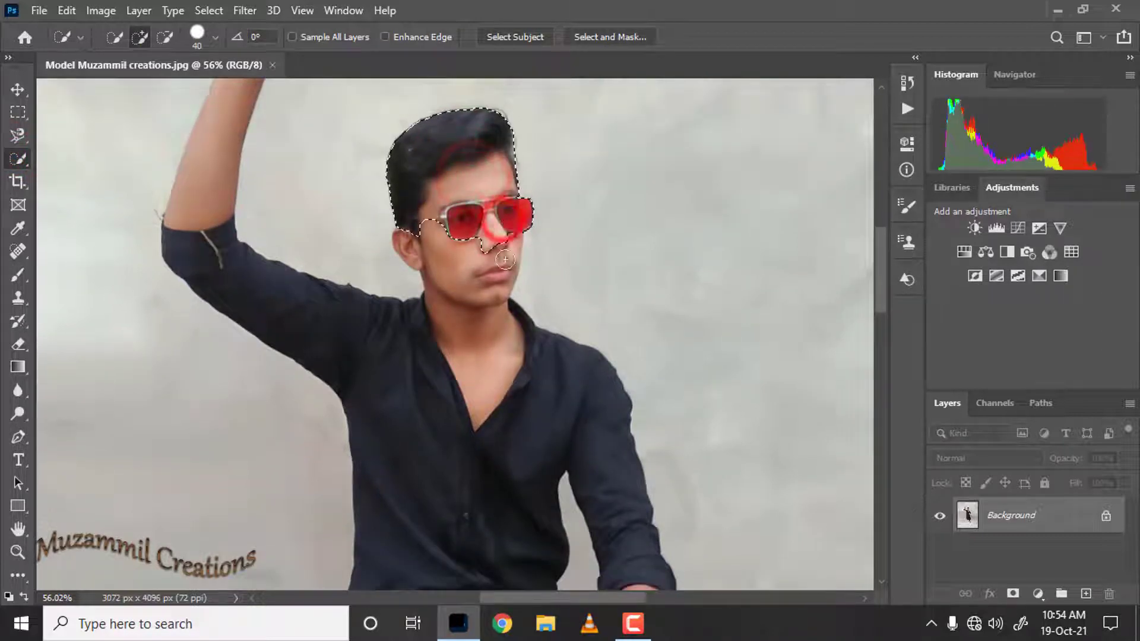
drag(524, 213, 509, 255)
scroll(509, 254, down, 3)
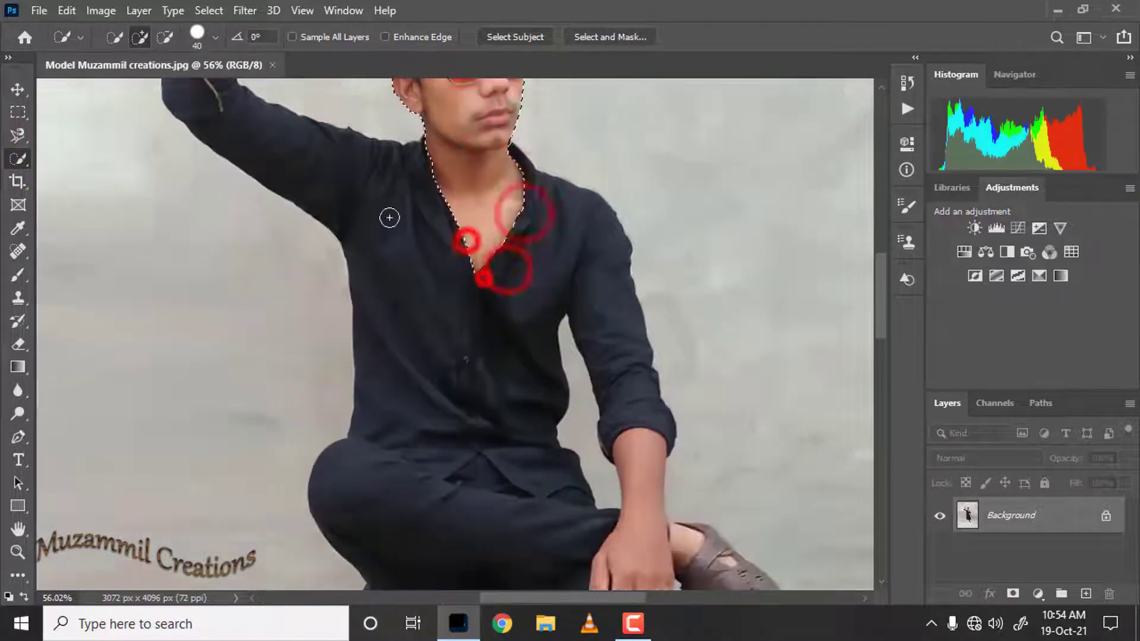
scroll(387, 191, up, 5)
drag(386, 191, 198, 178)
scroll(221, 249, up, 3)
mouse_move(221, 248)
mouse_down()
mouse_move(272, 269)
mouse_move(293, 231)
mouse_move(275, 228)
mouse_up()
scroll(272, 270, up, 3)
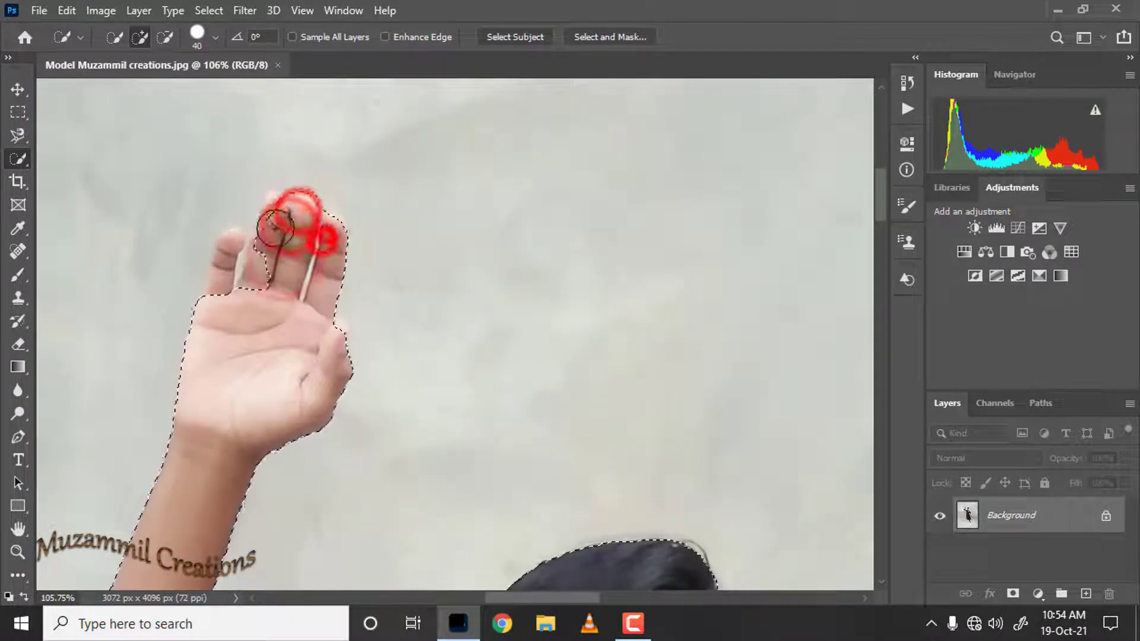
click(234, 255)
scroll(234, 254, up, 3)
scroll(139, 314, up, 3)
click(200, 385)
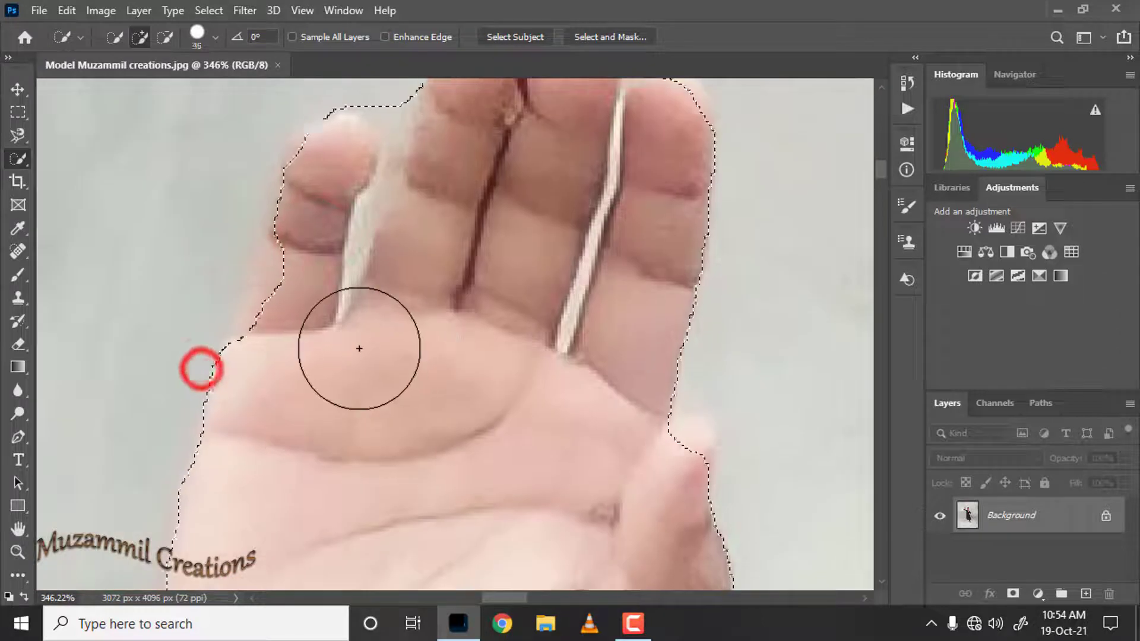
Refine the selection edges around the fingers and thumb with a smaller brush.
key(bracketleft)
key(bracketleft)
key(bracketleft)
click(309, 147)
click(305, 168)
click(268, 317)
click(240, 350)
scroll(316, 249, up, 3)
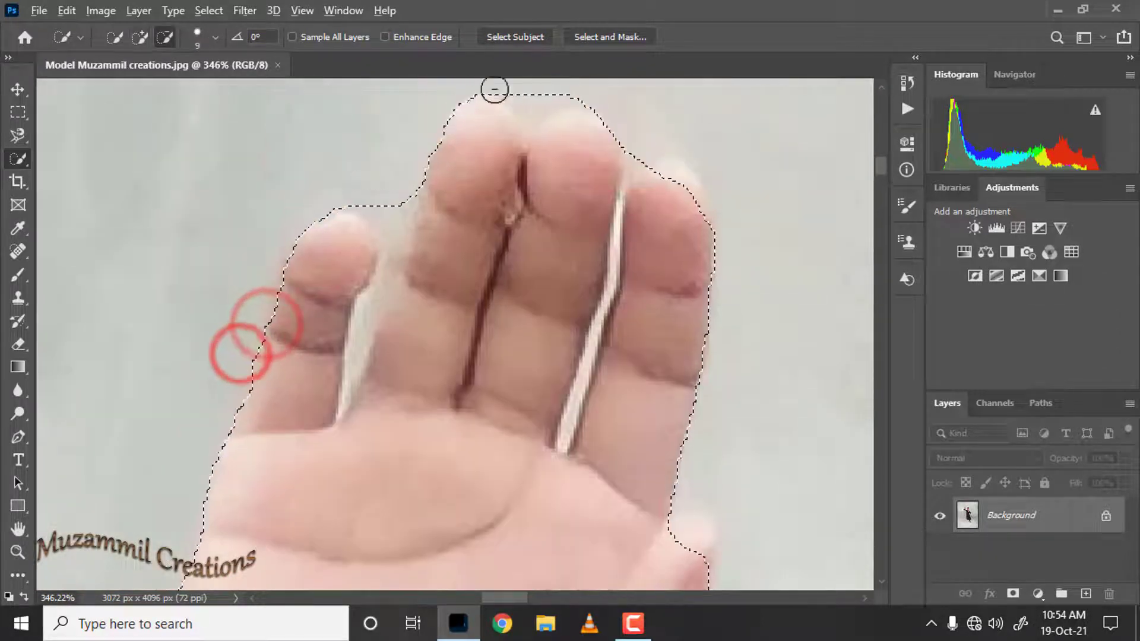
click(524, 92)
alt+click(531, 122)
alt+click(545, 101)
alt+click(585, 101)
alt+click(698, 230)
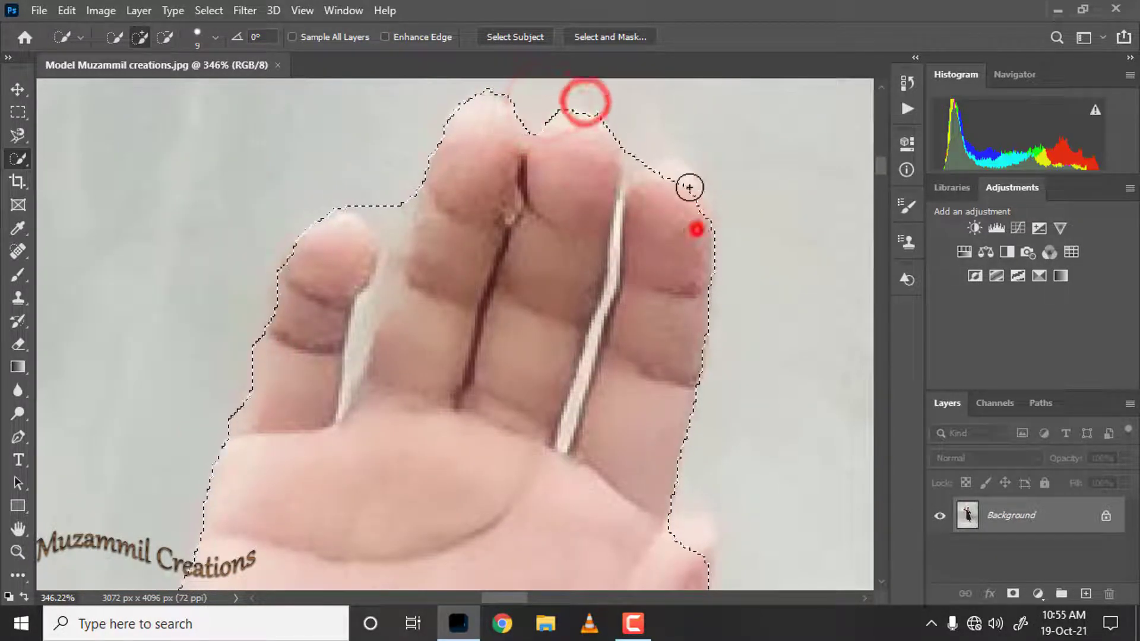
scroll(695, 229, down, 2)
alt+click(386, 177)
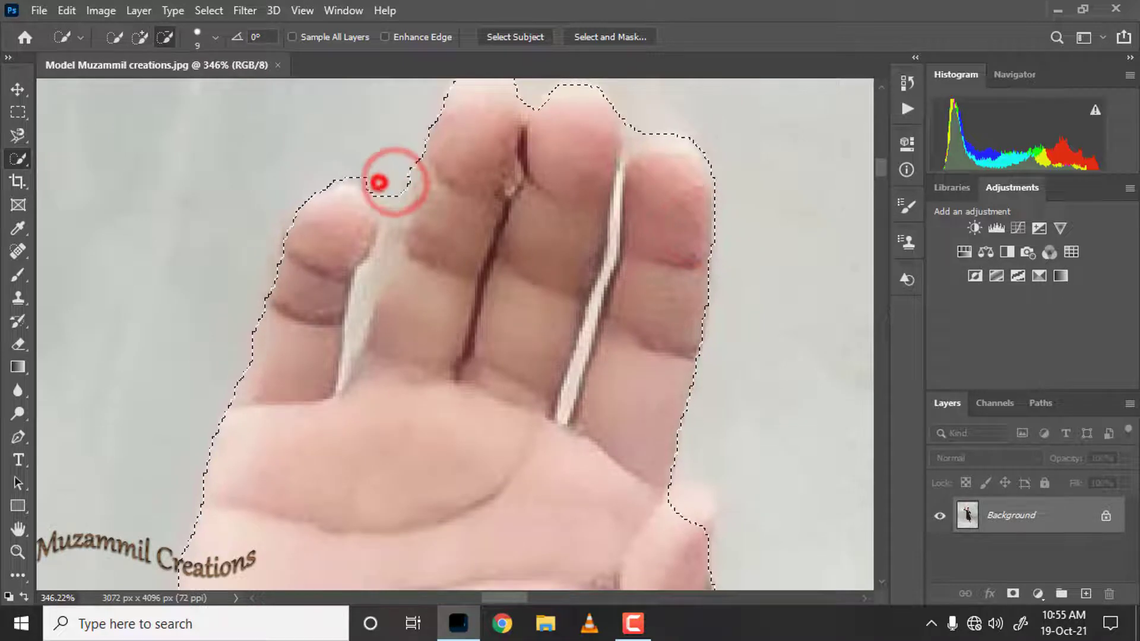
scroll(535, 196, down, 5)
click(619, 453)
click(692, 212)
scroll(690, 183, down, 5)
scroll(679, 272, down, 5)
Add the shirt, neck, legs, stool, shoes and resting hand to the selection.
click(540, 326)
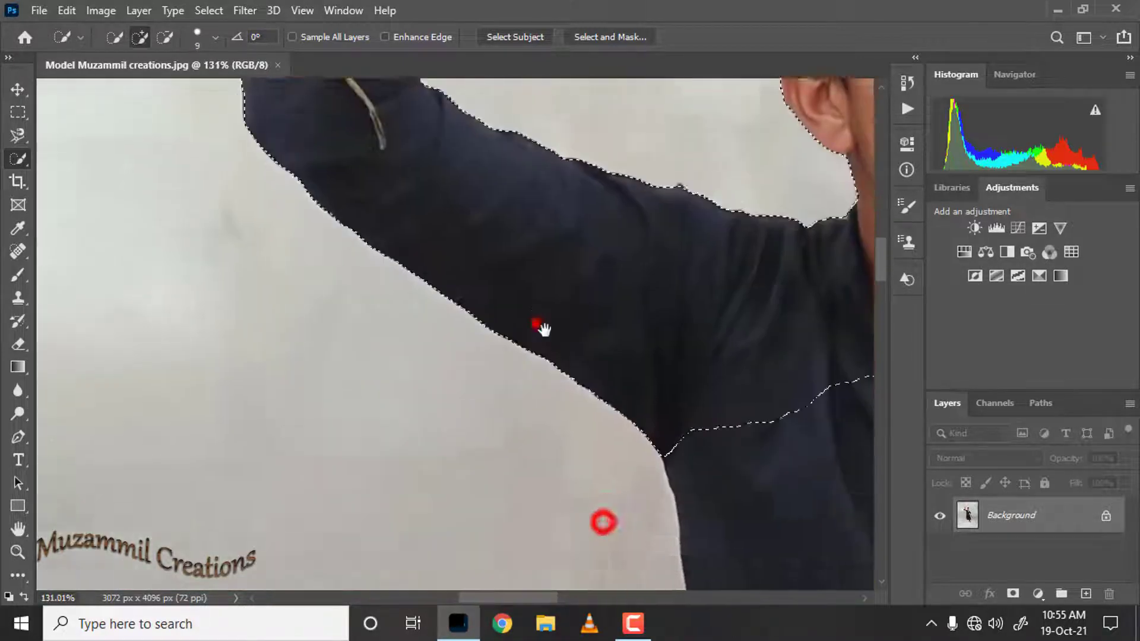
scroll(461, 461, up, 3)
click(595, 438)
click(572, 176)
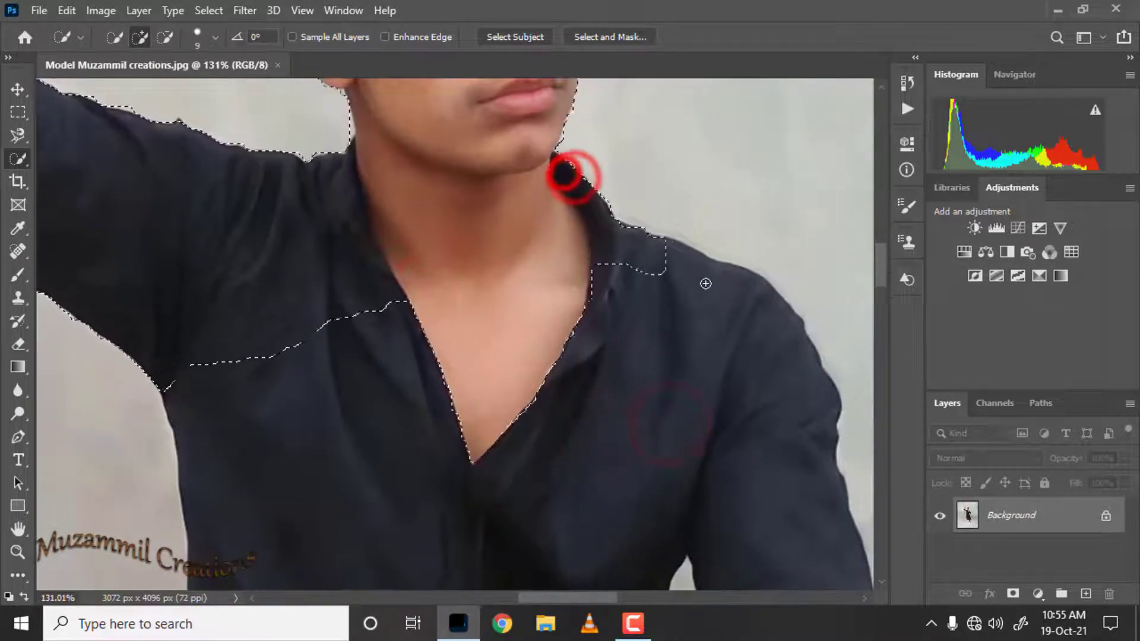
scroll(683, 261, down, 3)
scroll(537, 260, down, 5)
scroll(537, 261, down, 1)
drag(436, 330, 446, 266)
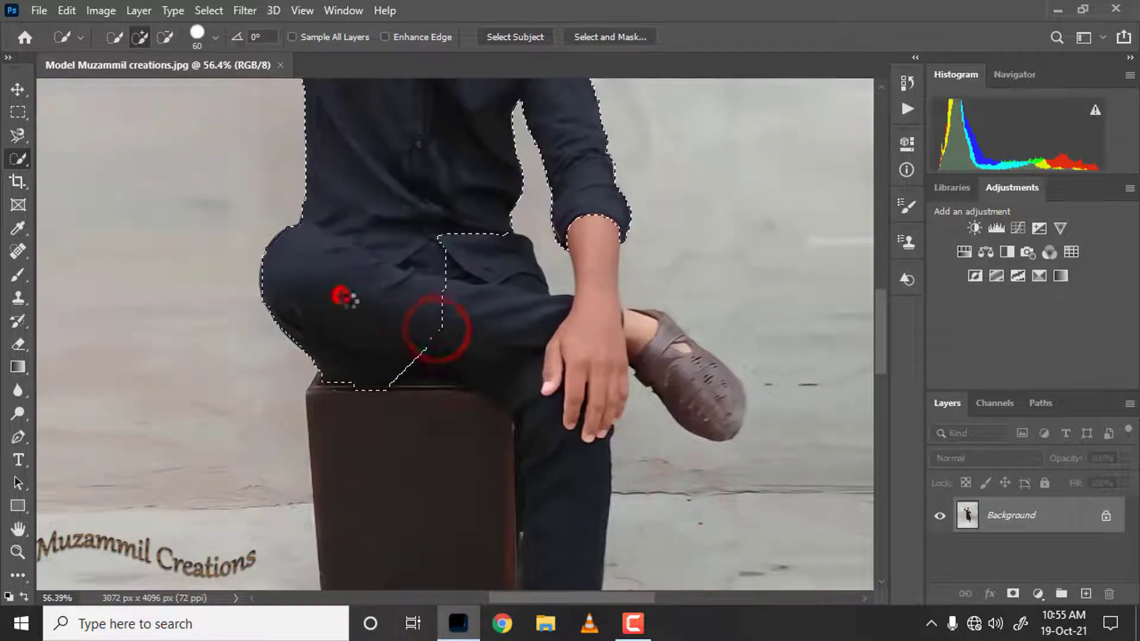
scroll(437, 330, down, 5)
drag(339, 292, 440, 375)
scroll(547, 407, down, 5)
click(541, 416)
scroll(528, 297, up, 8)
click(661, 318)
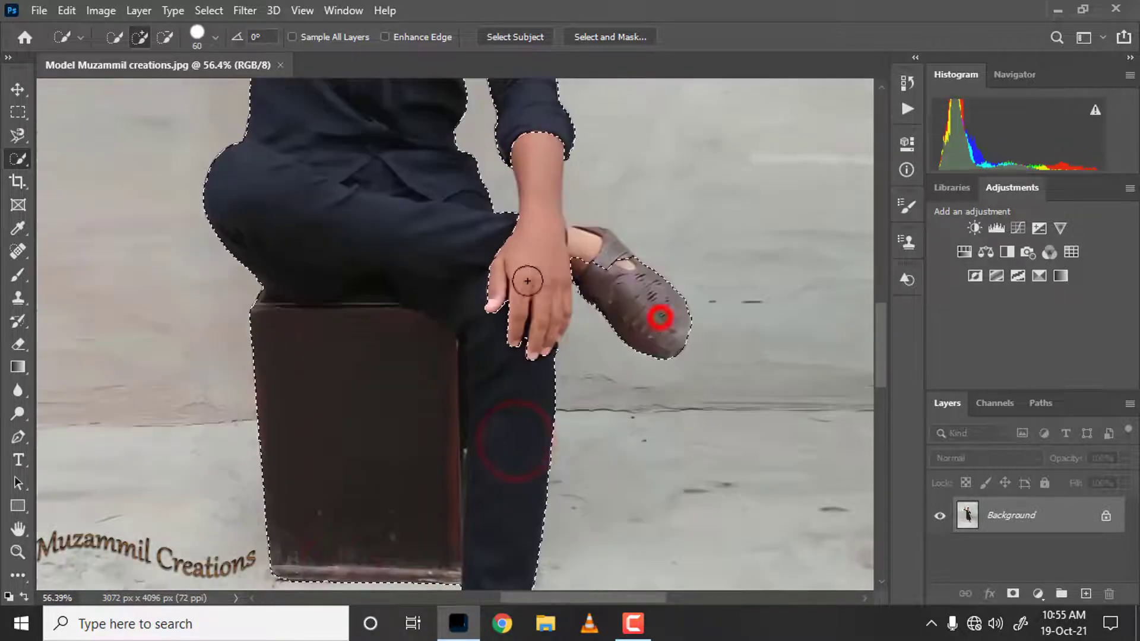
scroll(527, 285, up, 1)
click(524, 317)
scroll(529, 310, up, 2)
scroll(535, 356, up, 2)
click(549, 384)
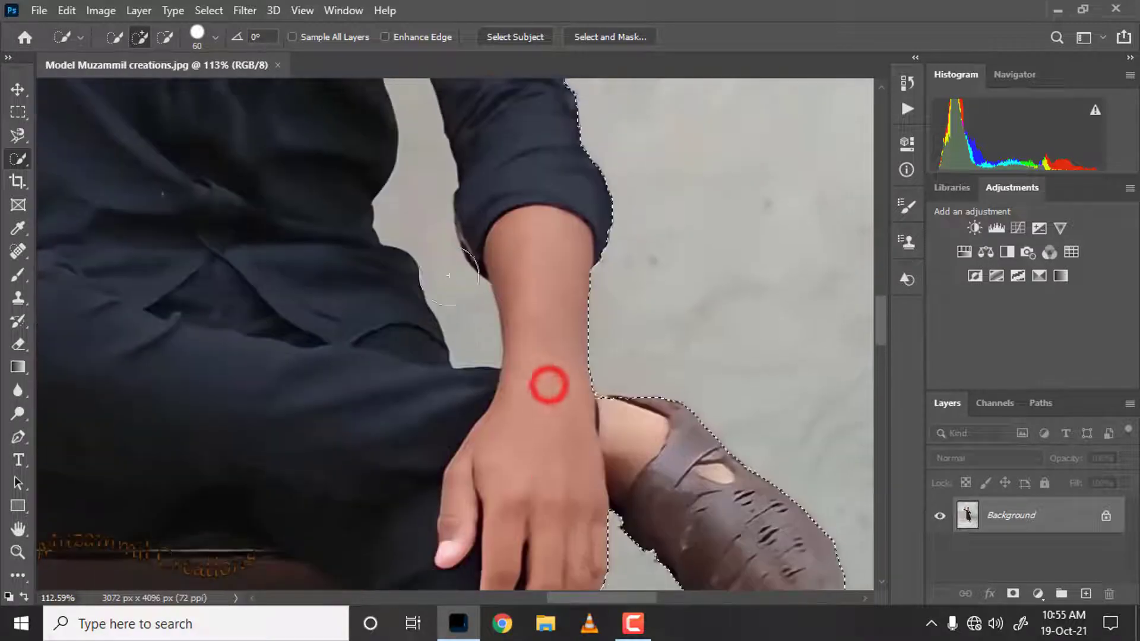
key(bracketleft)
Add missed hair near the ear to the selection with a finer brush.
scroll(469, 323, down, 3)
scroll(470, 323, down, 2)
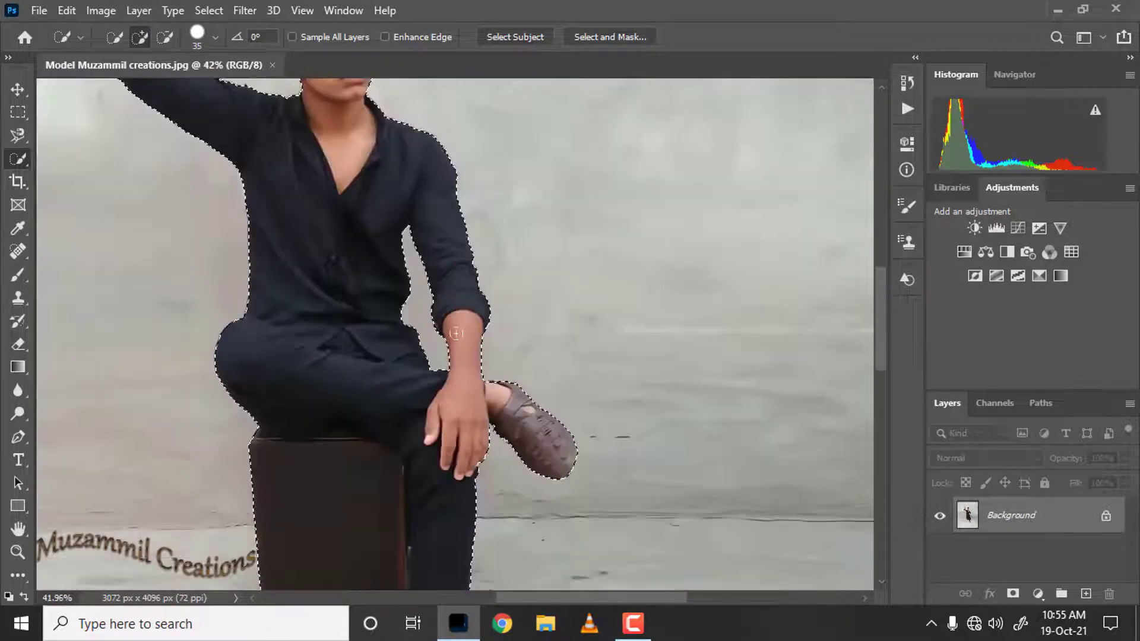
scroll(349, 255, up, 2)
scroll(308, 250, up, 3)
click(291, 230)
scroll(284, 294, up, 5)
key(bracketleft)
key(bracketleft)
key(bracketleft)
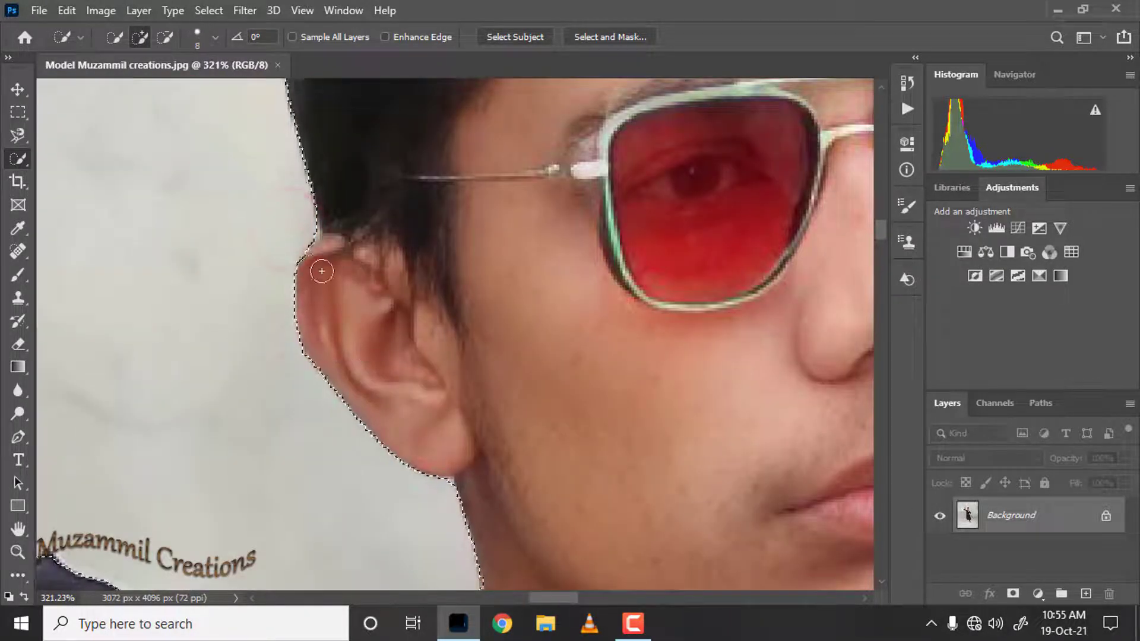
scroll(502, 272, down, 5)
scroll(558, 226, up, 5)
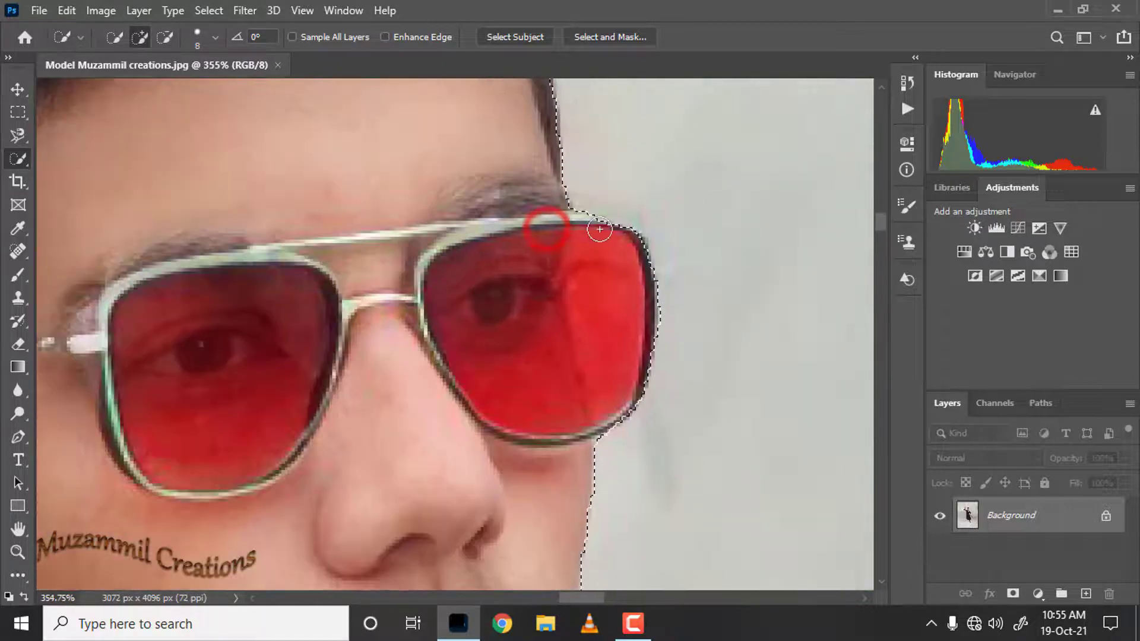
scroll(600, 229, down, 3)
scroll(600, 229, down, 3)
scroll(600, 229, down, 2)
scroll(450, 266, down, 1)
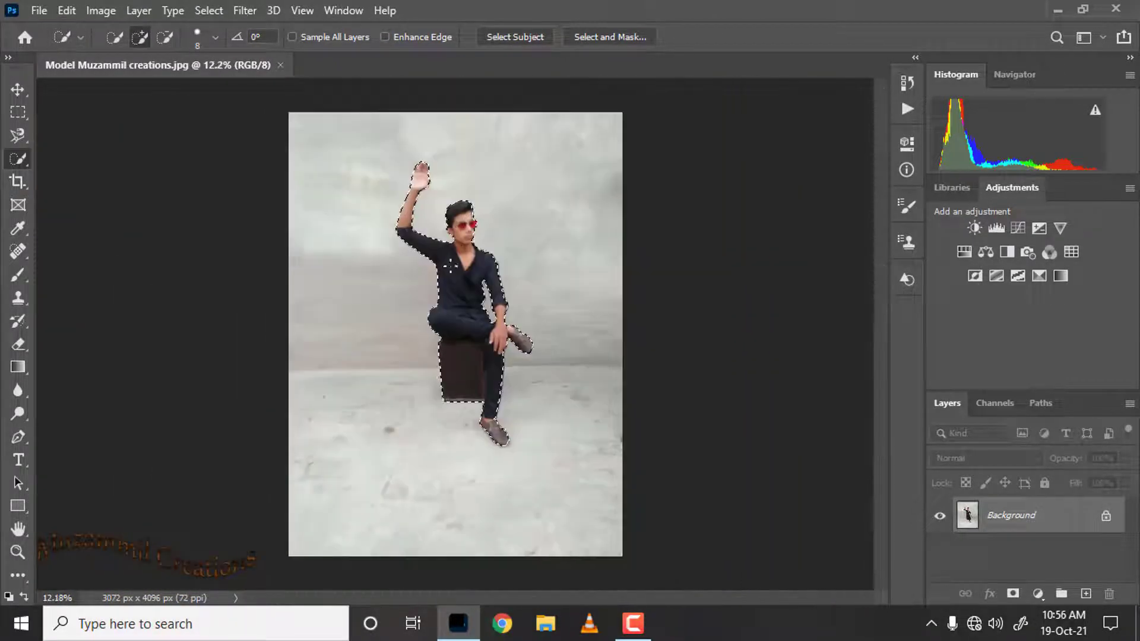
scroll(475, 279, up, 2)
Copy the selection to Layer 1, hide the background, and reload Layer 1's pixels as a selection.
right_click(448, 243)
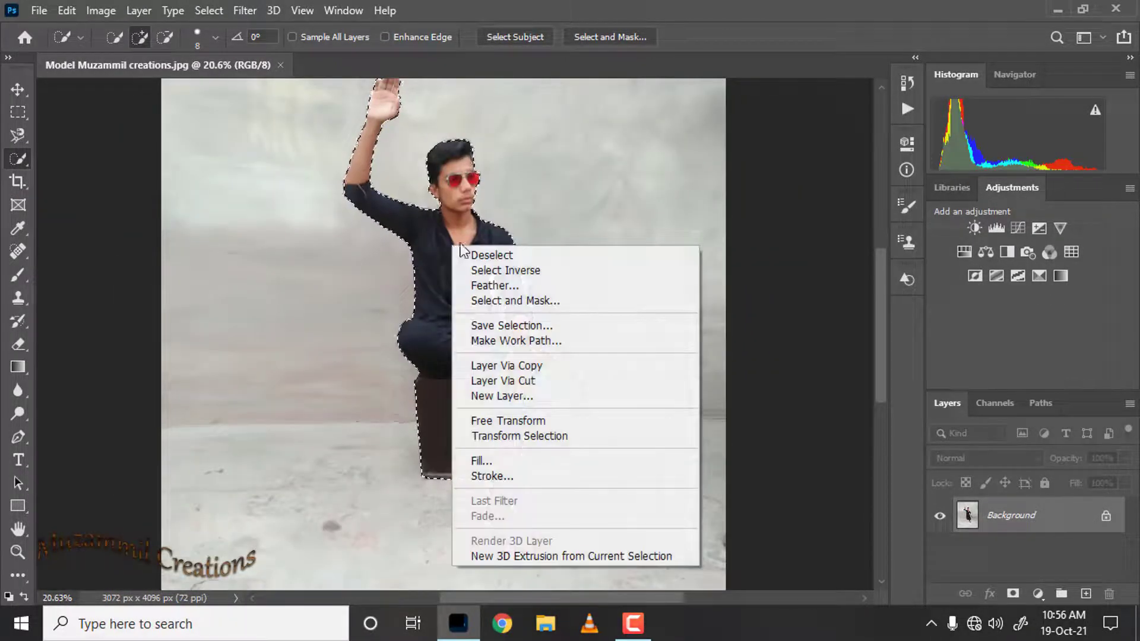
click(488, 365)
click(940, 551)
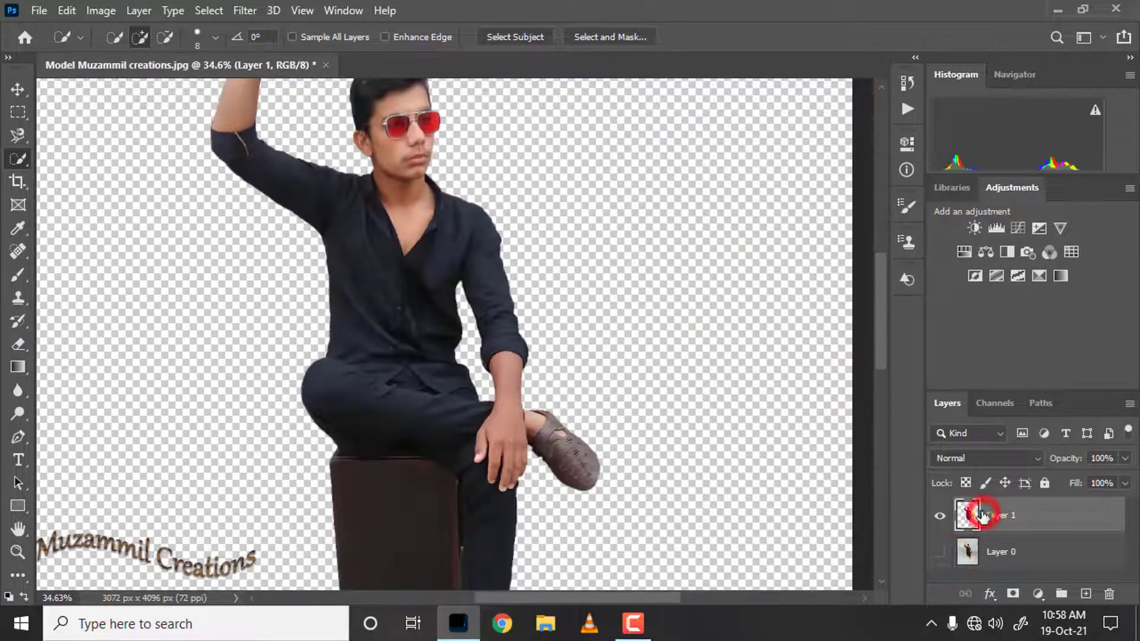
right_click(968, 516)
click(952, 198)
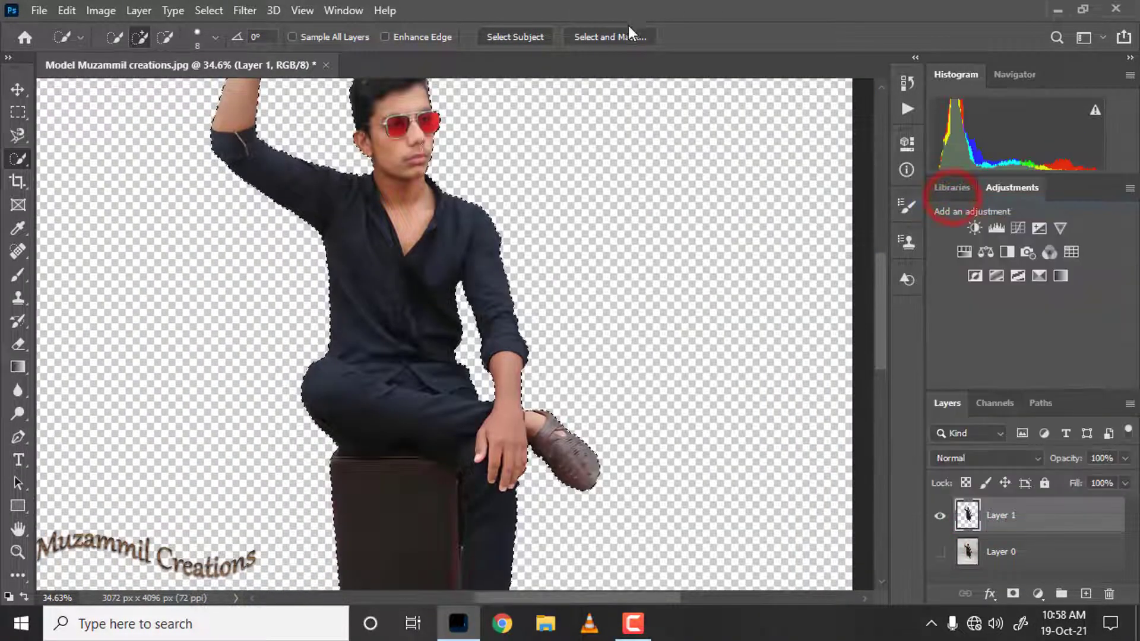
Open Select and Mask and zoom in on the raised arm's edge.
click(612, 39)
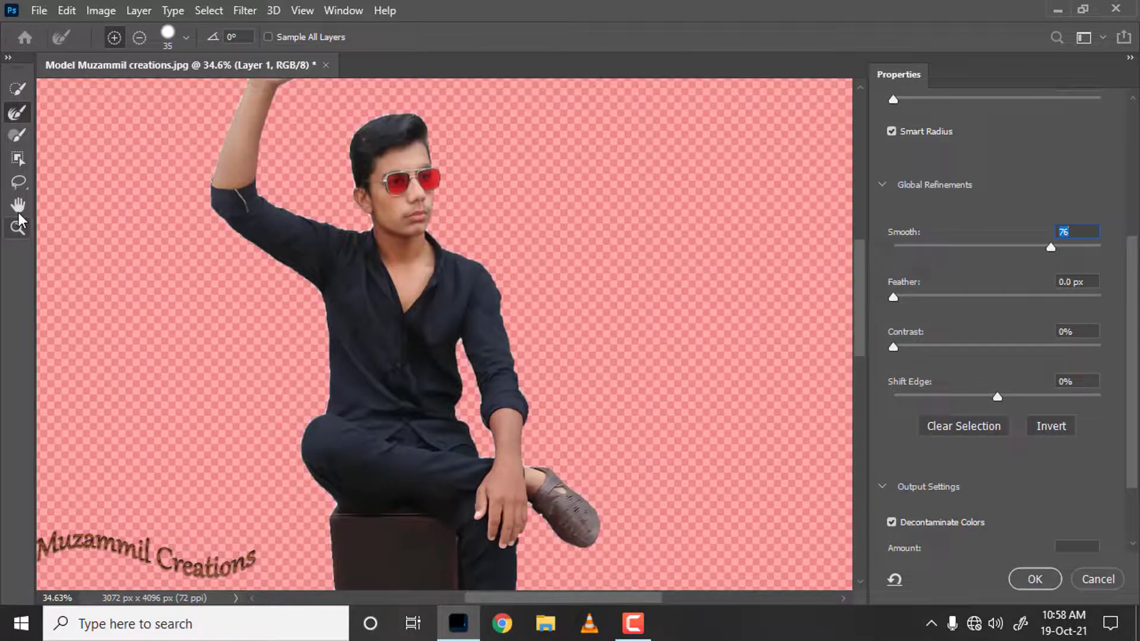
click(18, 226)
mouse_move(260, 186)
mouse_down()
mouse_move(357, 204)
mouse_move(399, 269)
mouse_up()
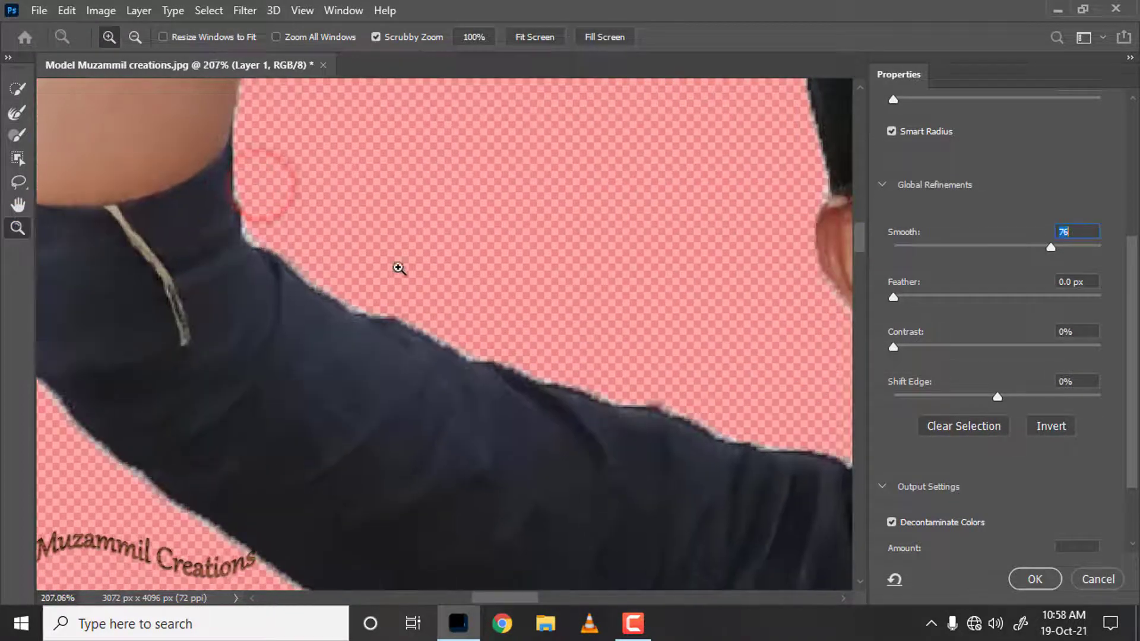
scroll(953, 198, up, 1)
scroll(908, 247, up, 3)
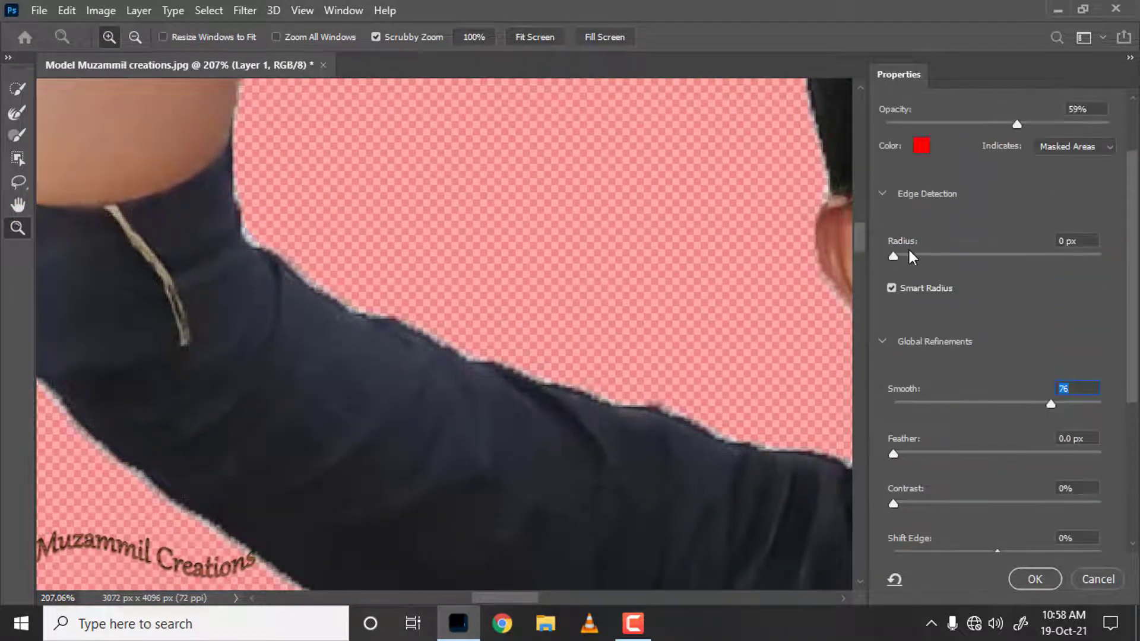
scroll(917, 252, up, 1)
scroll(1004, 143, up, 1)
Preview On Black, set Edge Detection Radius to 2 px, and output to a new layer.
click(961, 135)
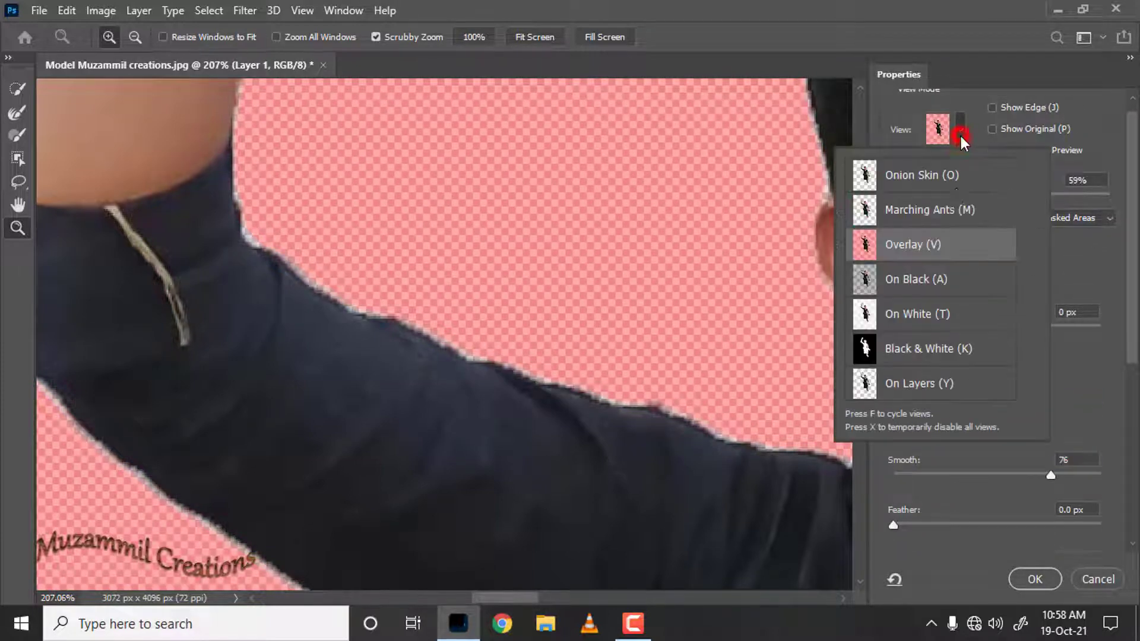
click(888, 277)
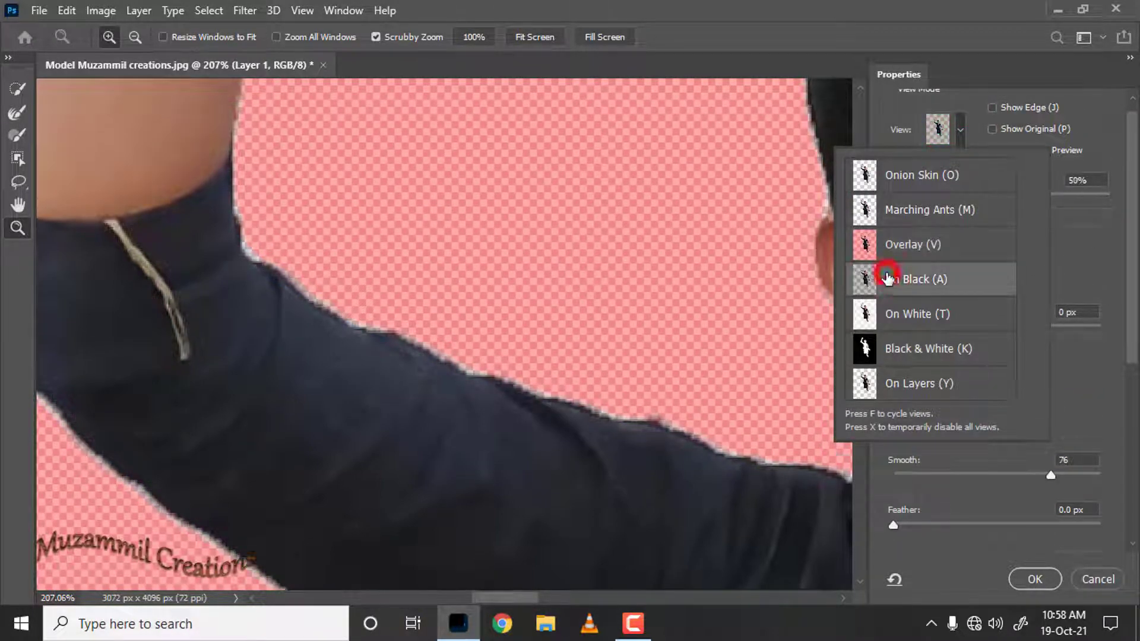
click(960, 136)
drag(683, 279, 528, 288)
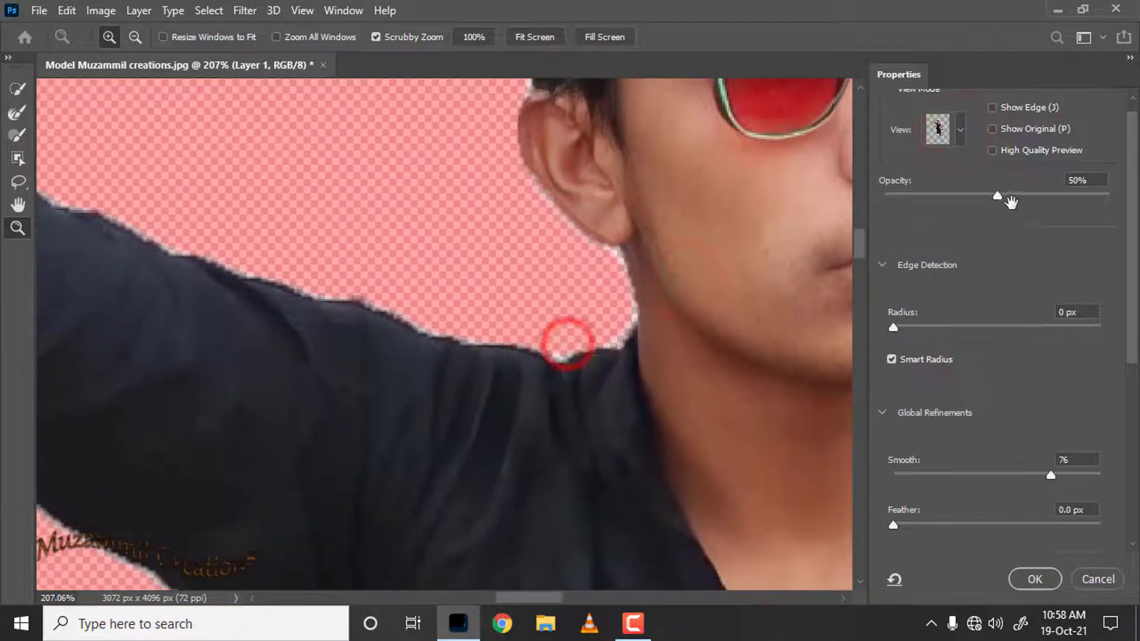
click(910, 328)
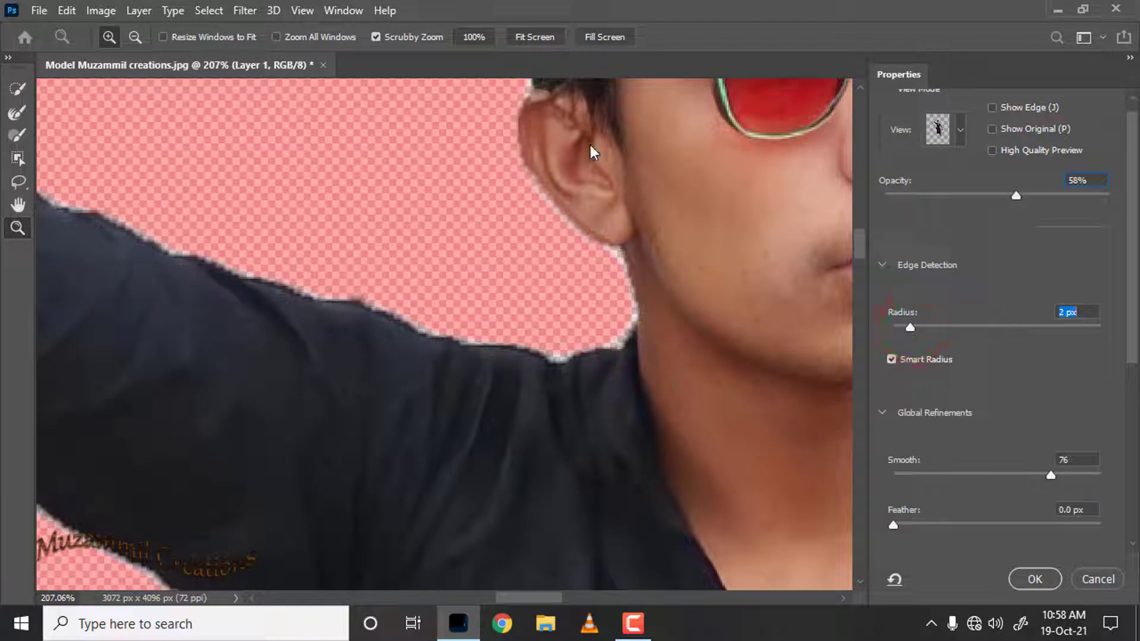
click(1034, 579)
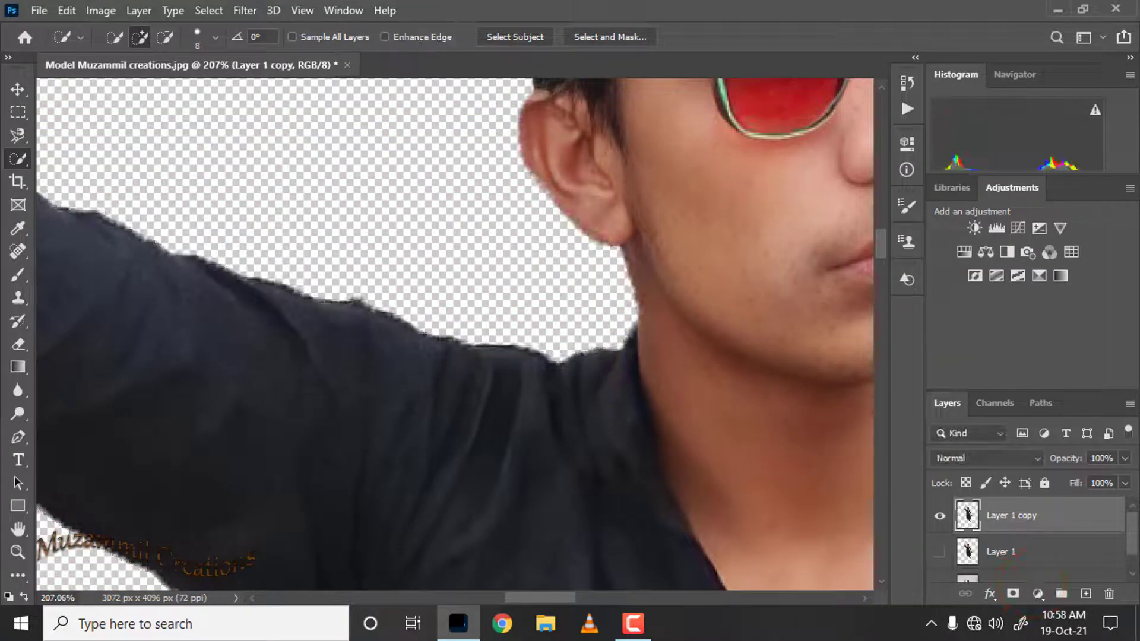
Hide the original Layer 1 and drag it to the trash, keeping only Layer 1 copy.
click(941, 552)
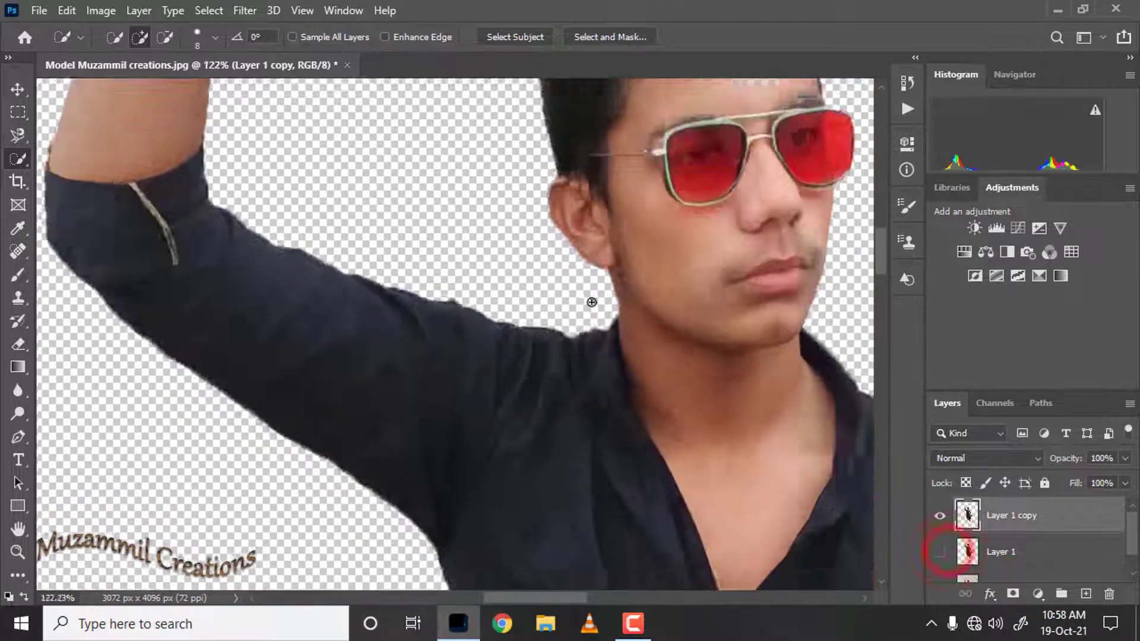
scroll(635, 472, down, 10)
scroll(635, 473, down, 3)
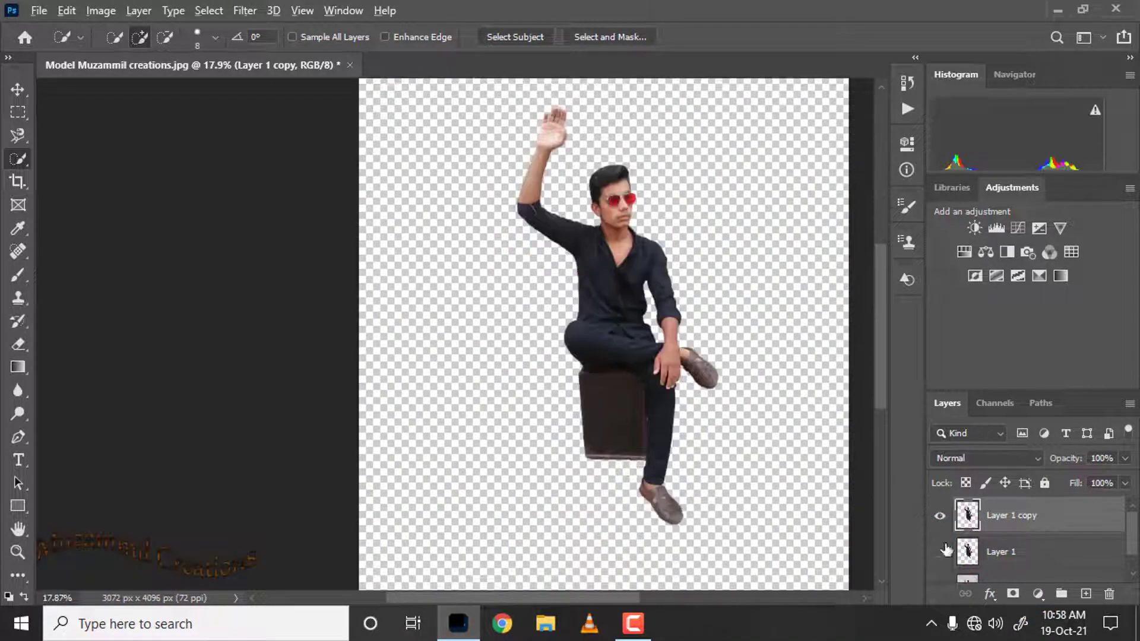
click(983, 557)
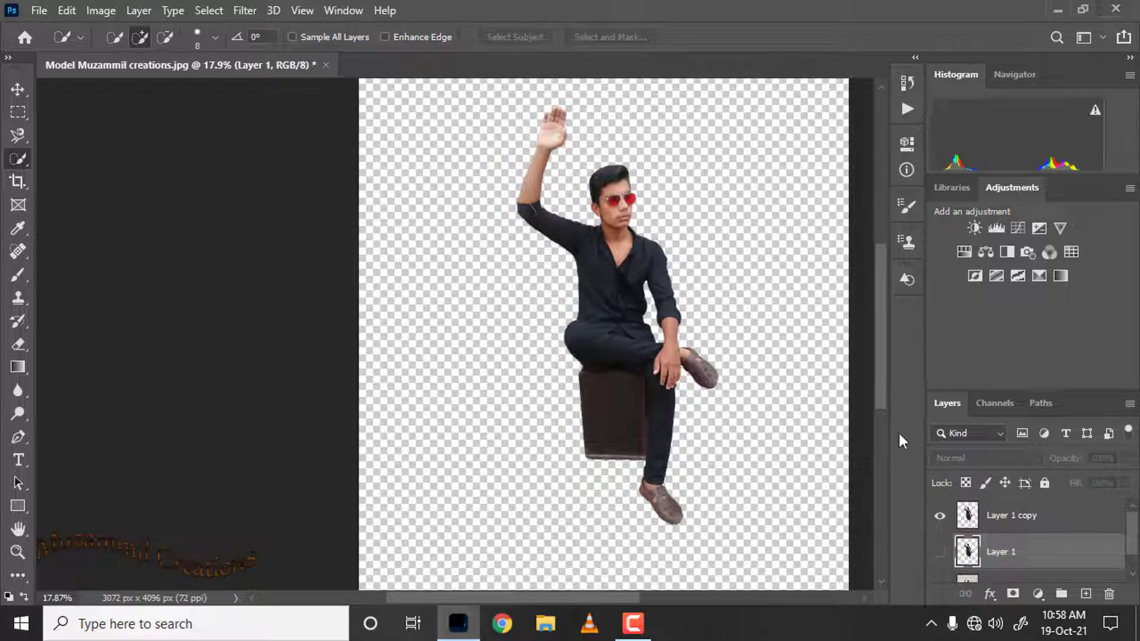
drag(977, 555, 1108, 593)
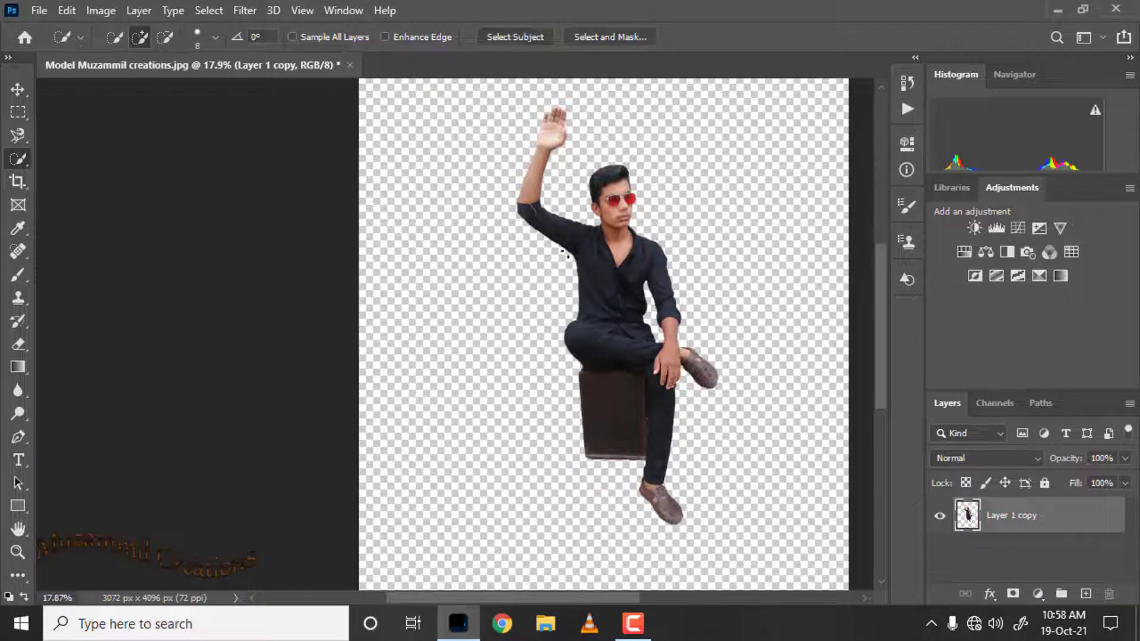
Open the street-and-car background photo.
scroll(575, 249, down, 2)
click(40, 10)
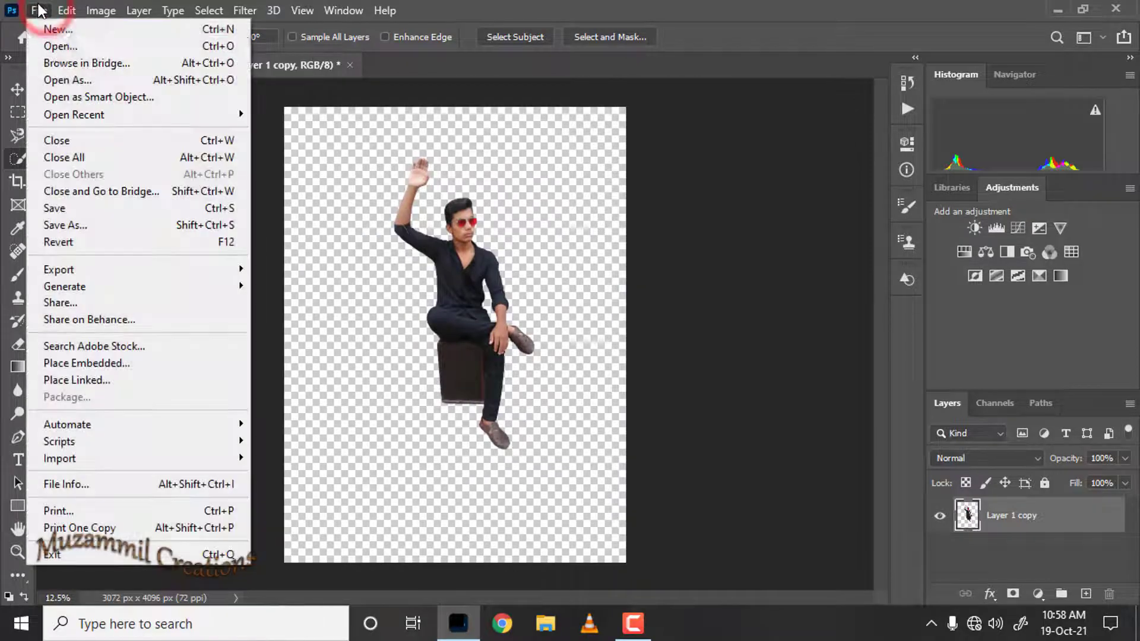
click(54, 49)
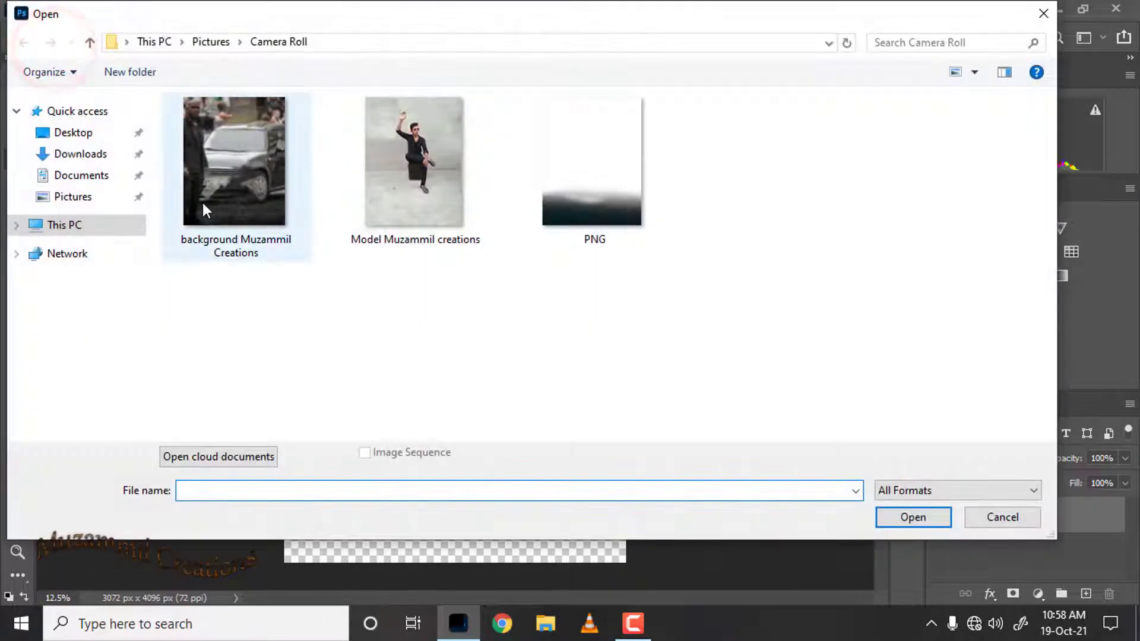
click(213, 205)
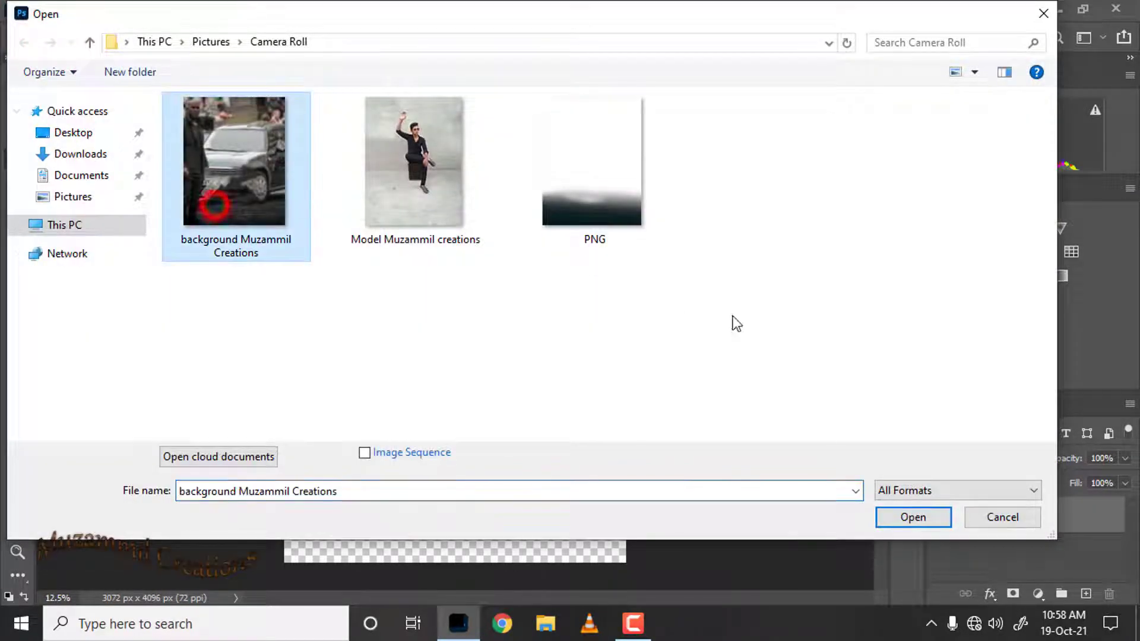
click(893, 522)
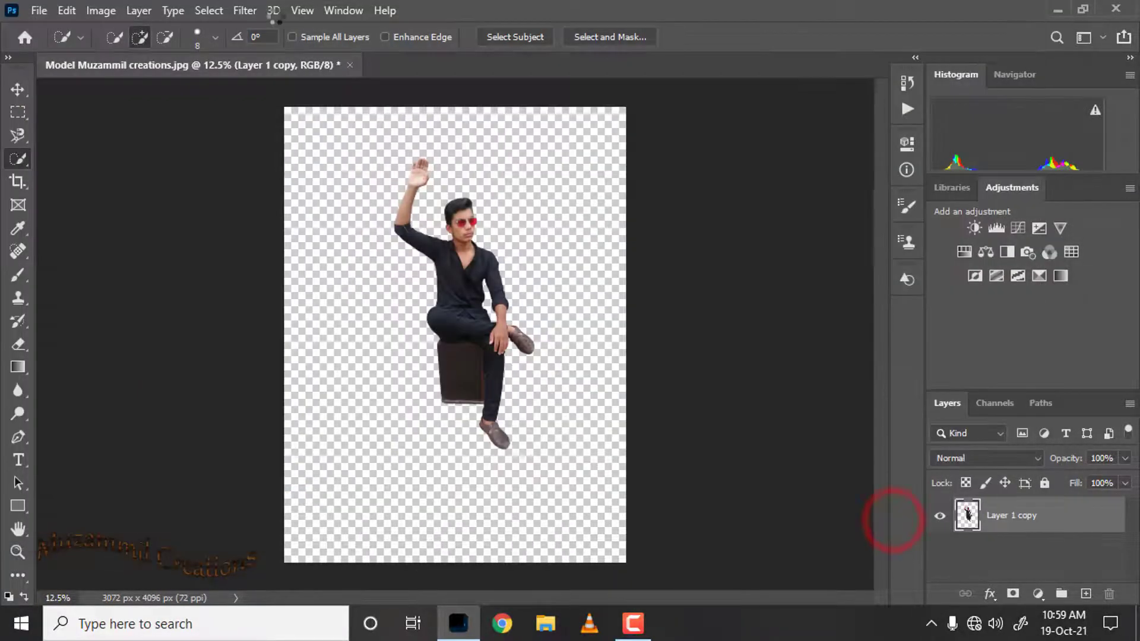
Move the background into the model document, scale it to 106.36% to fill the canvas, and layer it beneath the model.
click(17, 89)
drag(438, 326, 255, 71)
mouse_move(376, 234)
mouse_down()
mouse_move(466, 344)
mouse_move(478, 326)
mouse_up()
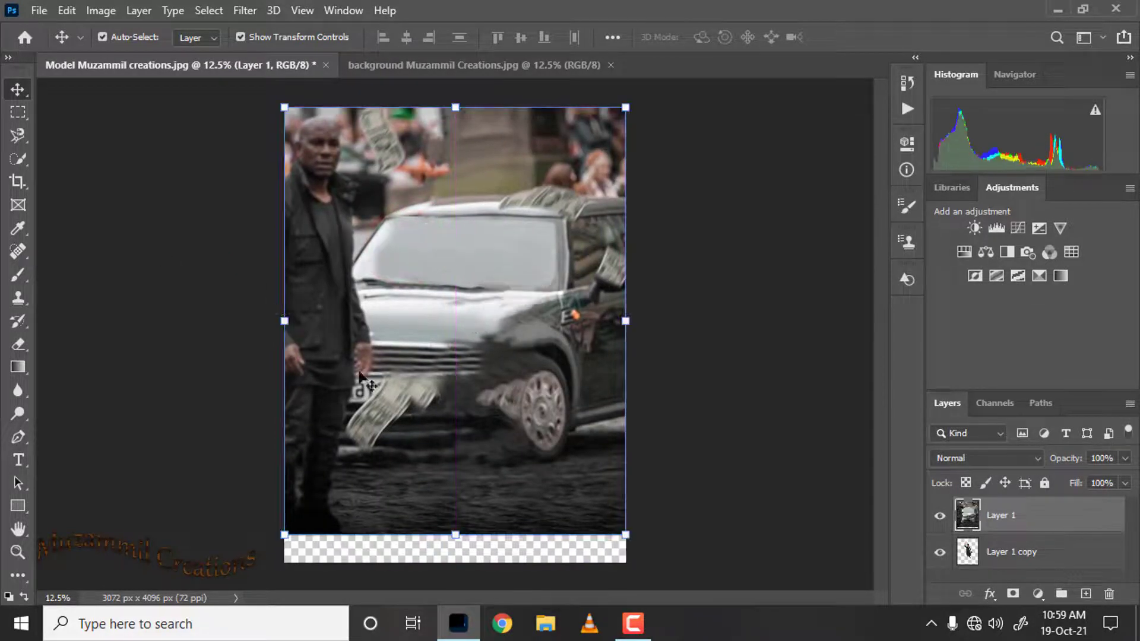
drag(440, 536, 450, 561)
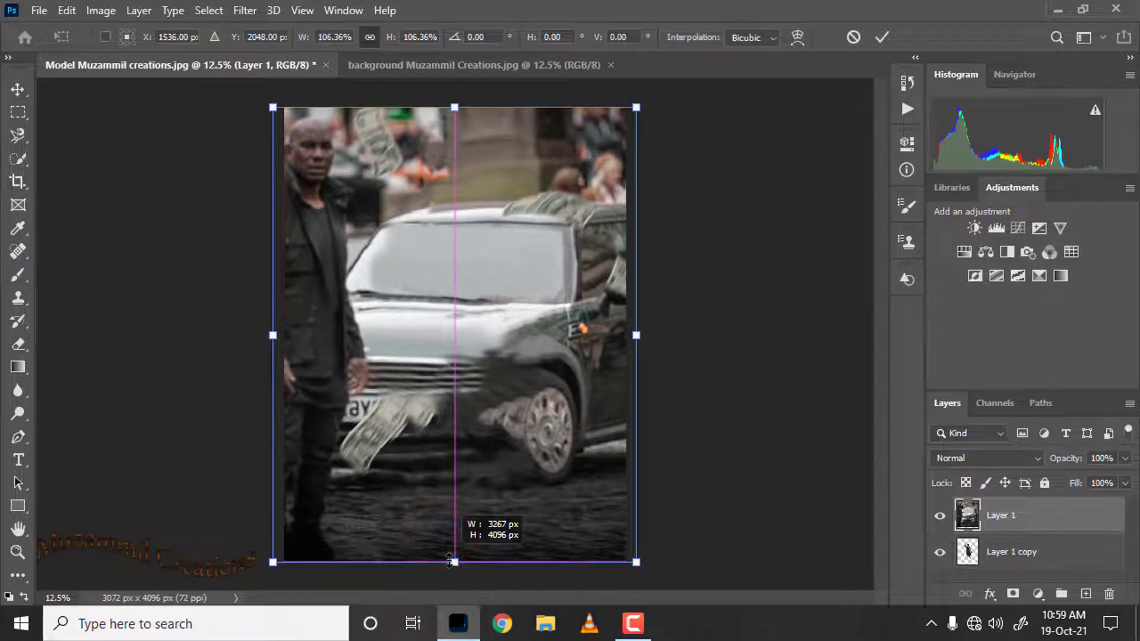
click(7, 483)
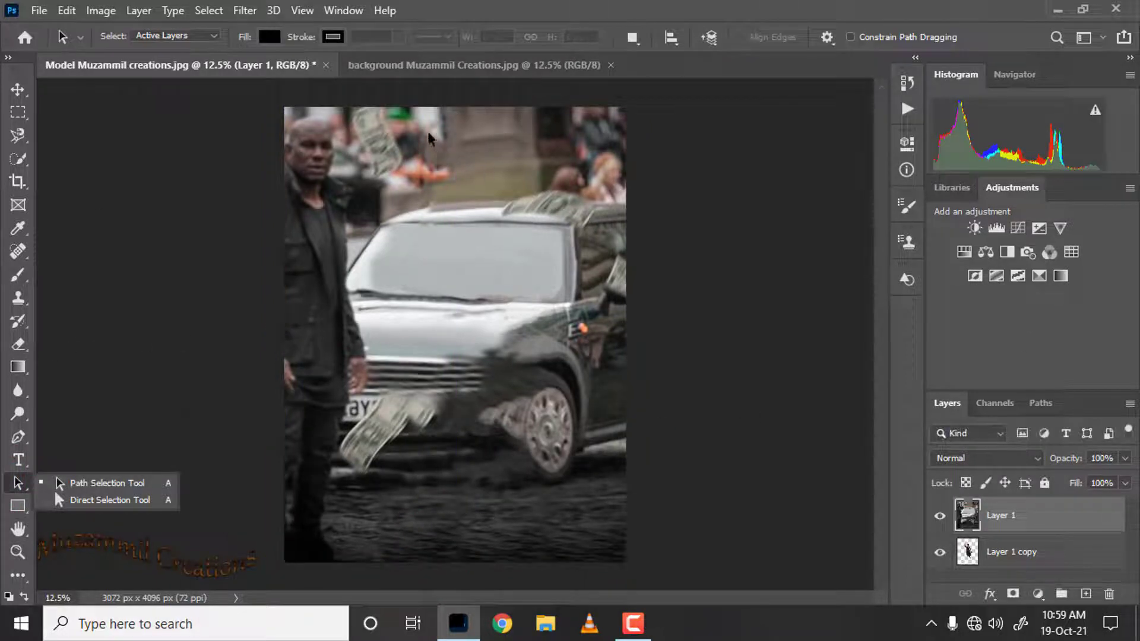
scroll(349, 402, up, 1)
scroll(527, 383, down, 2)
scroll(527, 383, down, 1)
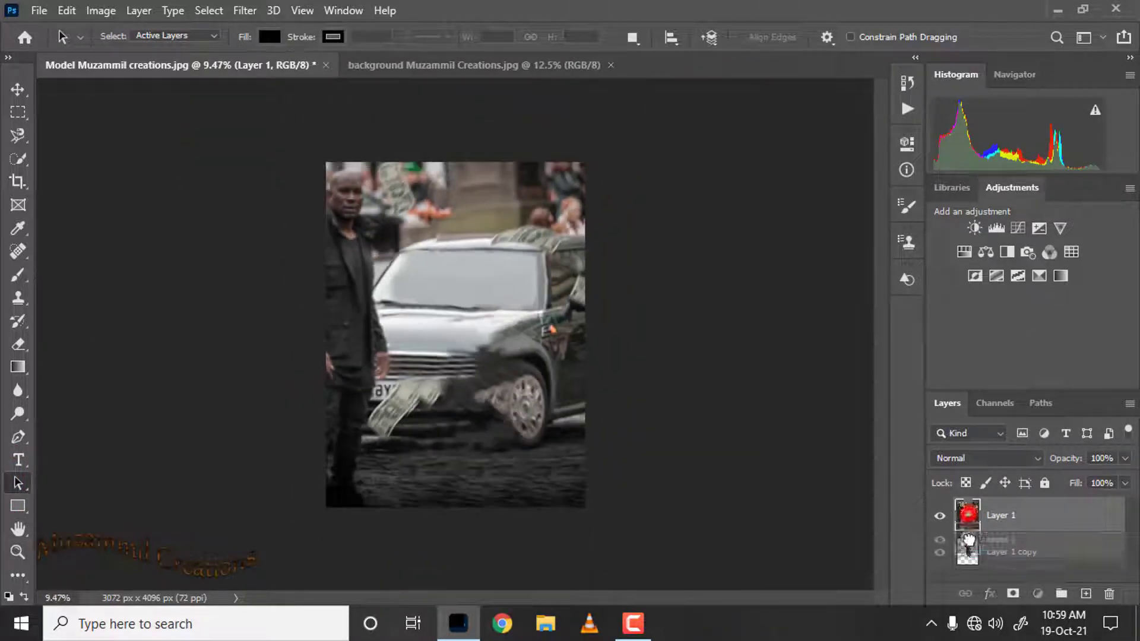
drag(1010, 515, 1009, 564)
scroll(459, 338, up, 1)
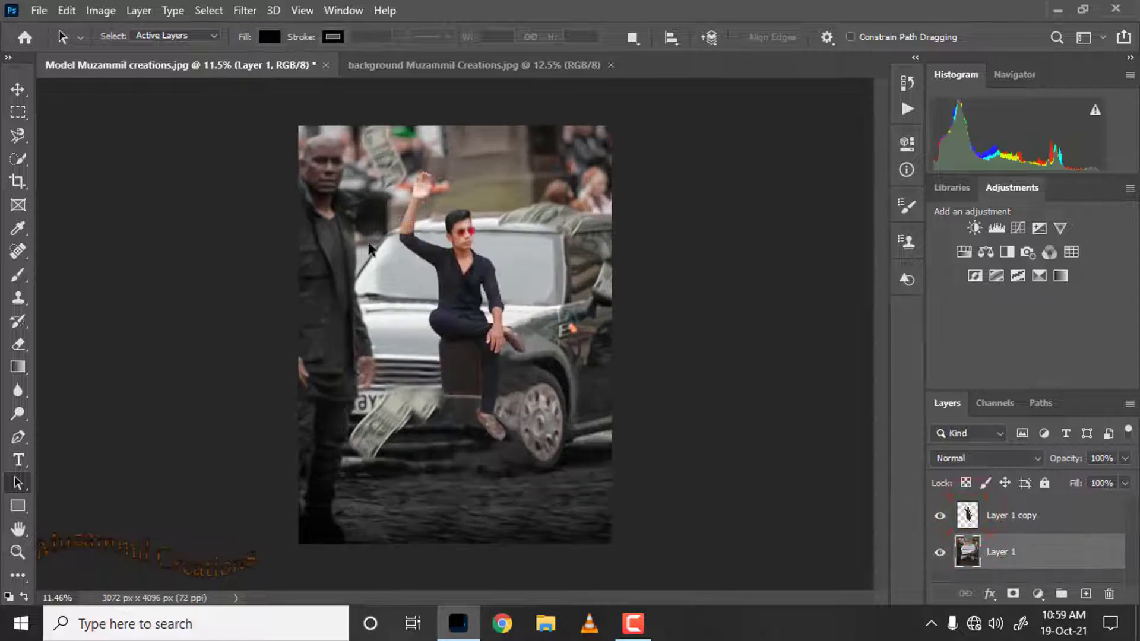
Move the model onto the street and scale him up to about 139%.
click(16, 89)
drag(470, 295, 484, 355)
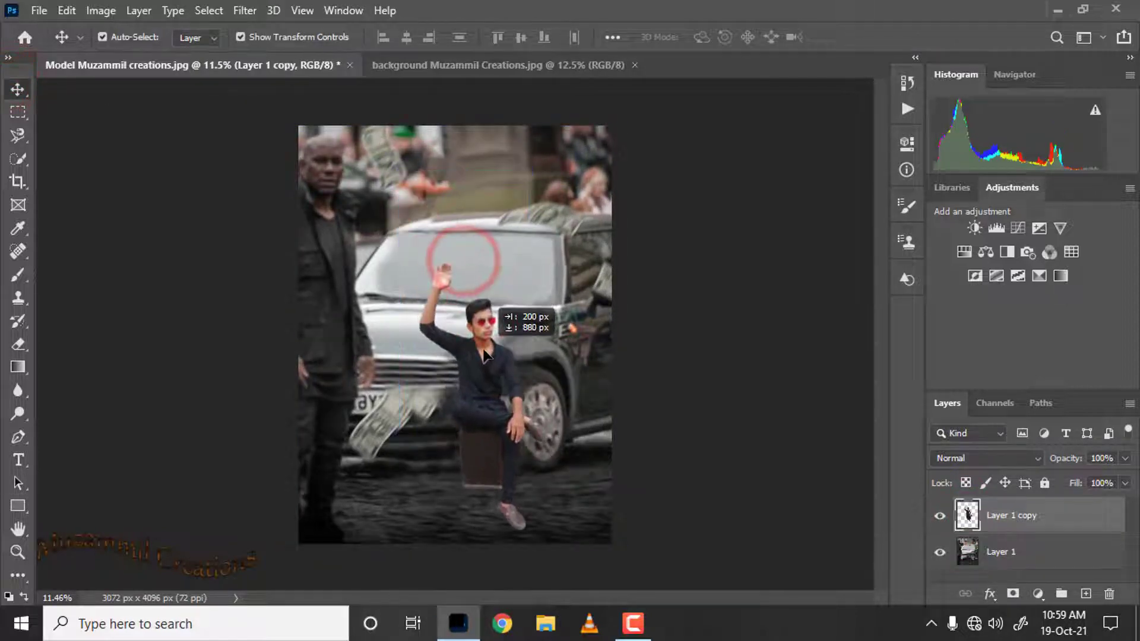
key(ctrl+t)
drag(421, 267, 340, 188)
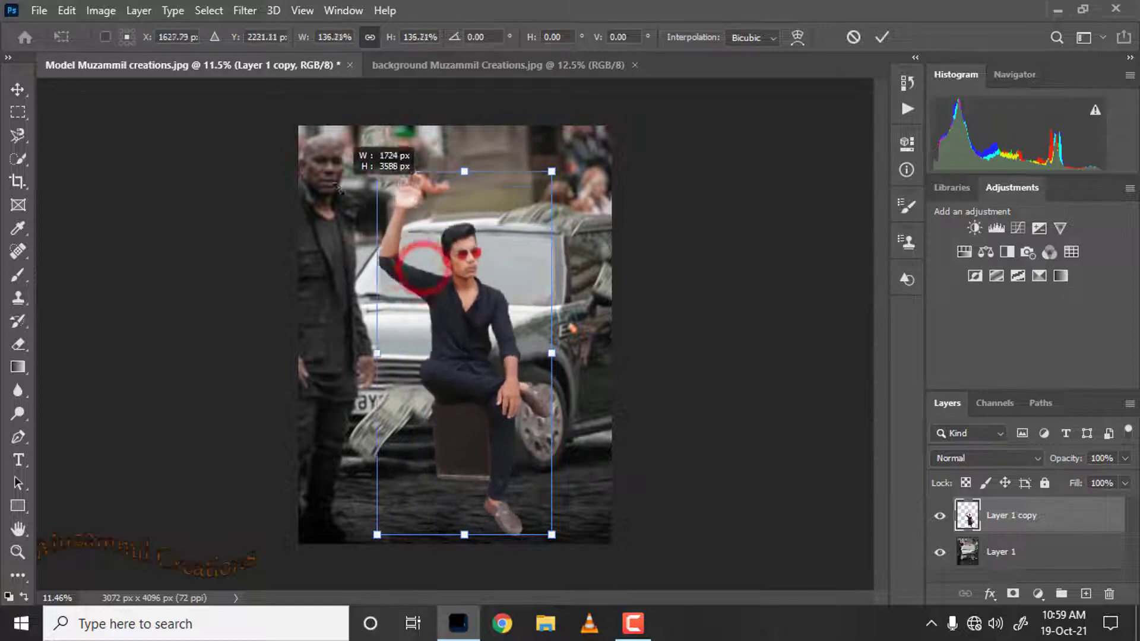
drag(422, 268, 431, 291)
drag(386, 195, 376, 183)
drag(423, 226, 427, 234)
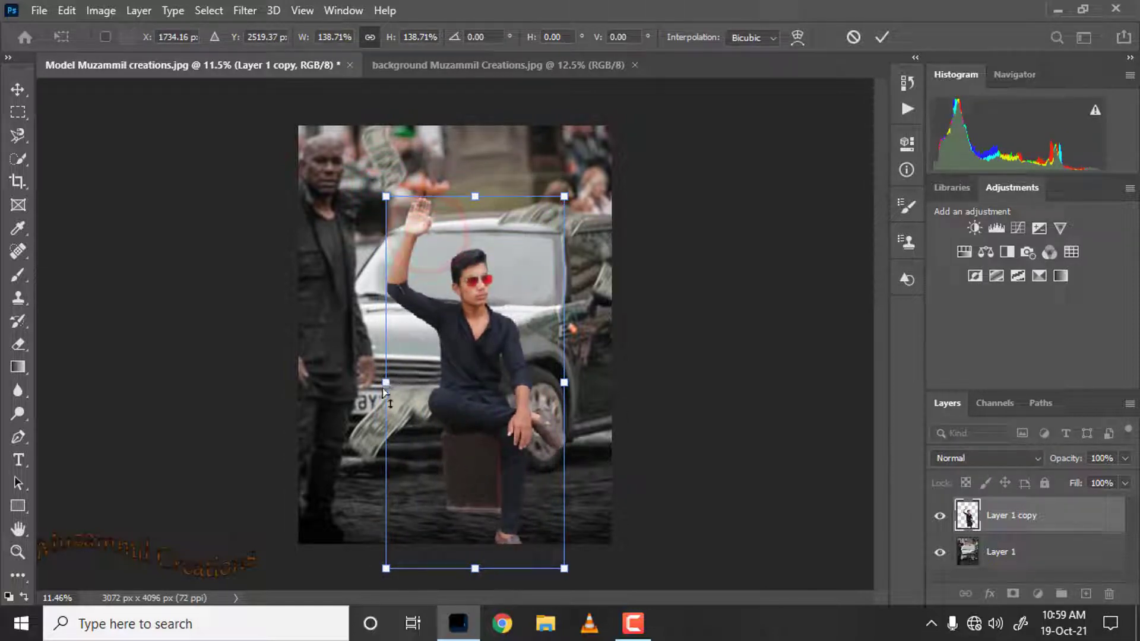
drag(386, 383, 380, 383)
click(20, 484)
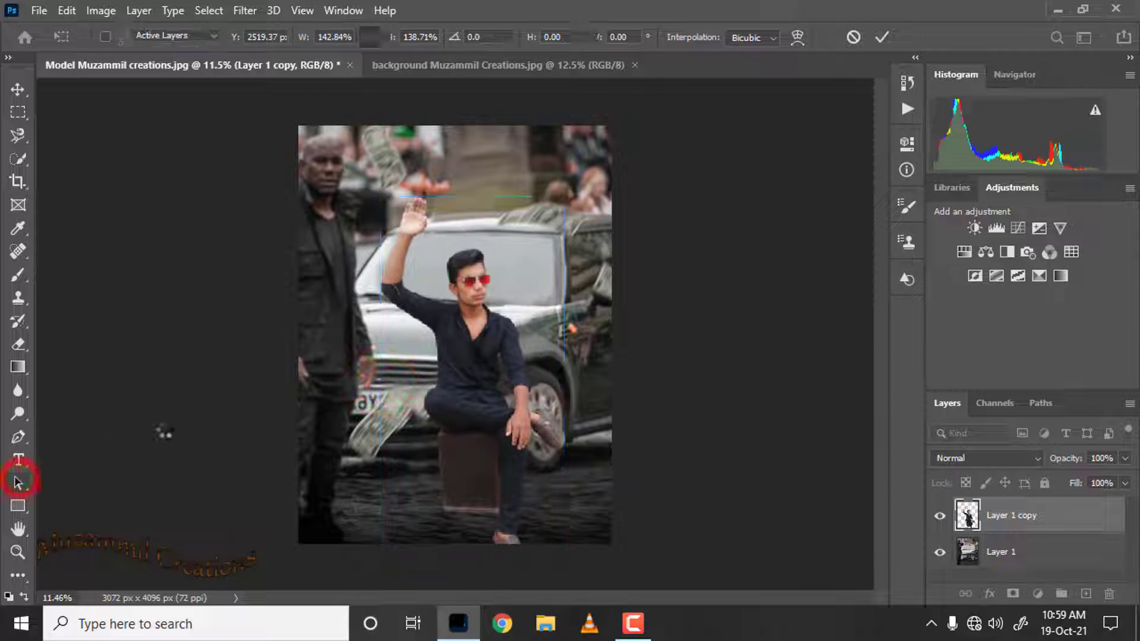
scroll(488, 291, up, 5)
scroll(488, 291, down, 2)
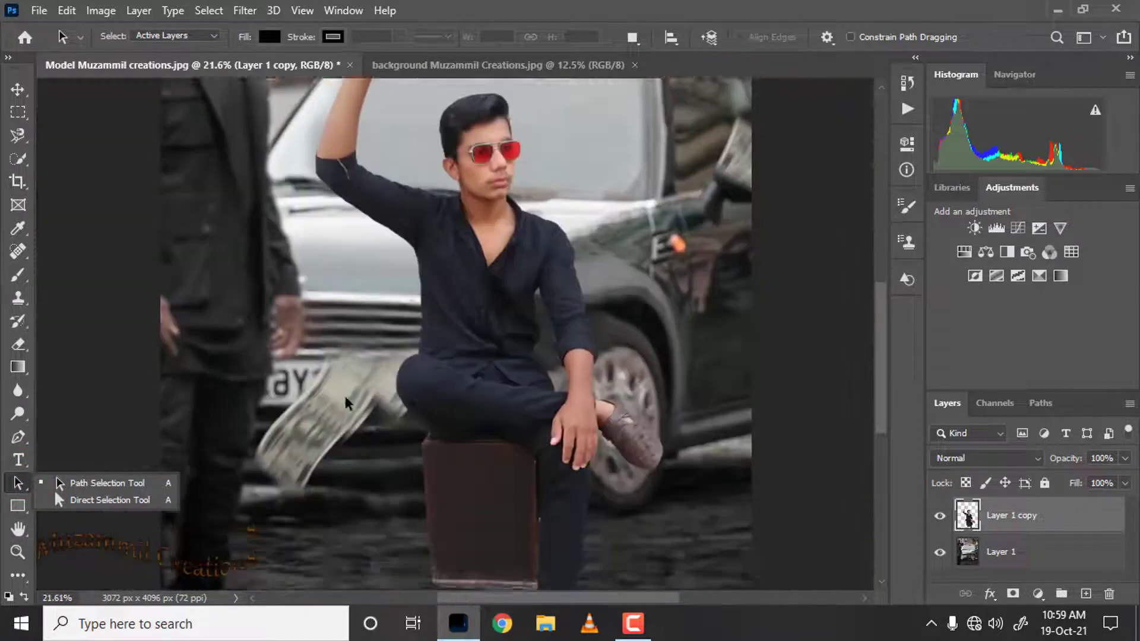
scroll(415, 237, down, 2)
scroll(327, 178, down, 1)
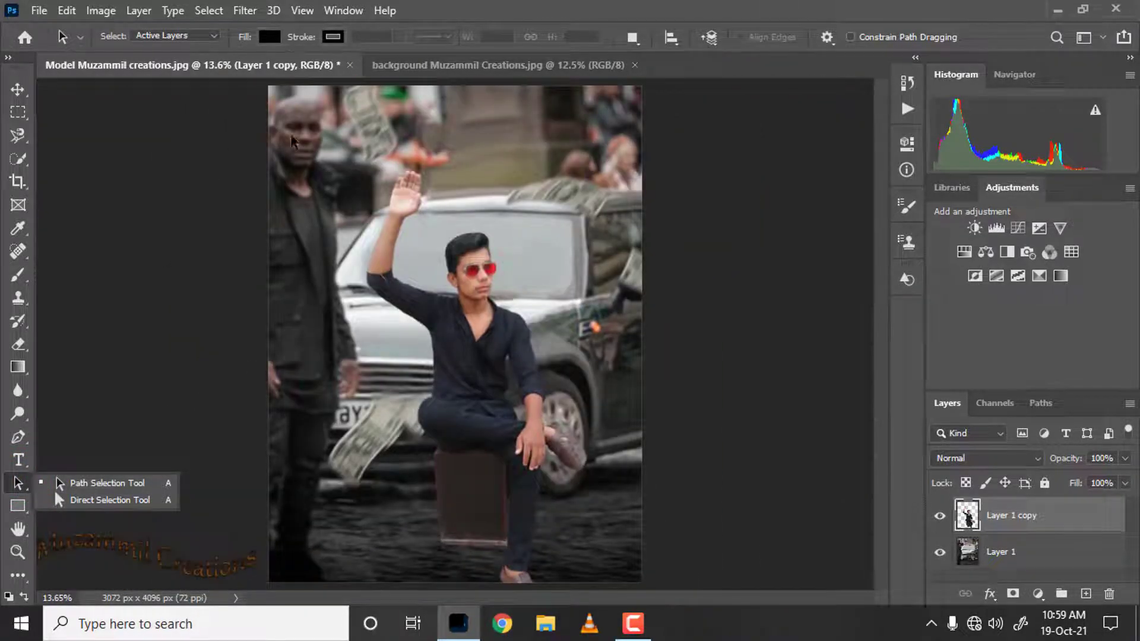
Nudge the model slightly up and left so he sits in front of the car.
click(17, 90)
drag(442, 333, 438, 328)
click(17, 484)
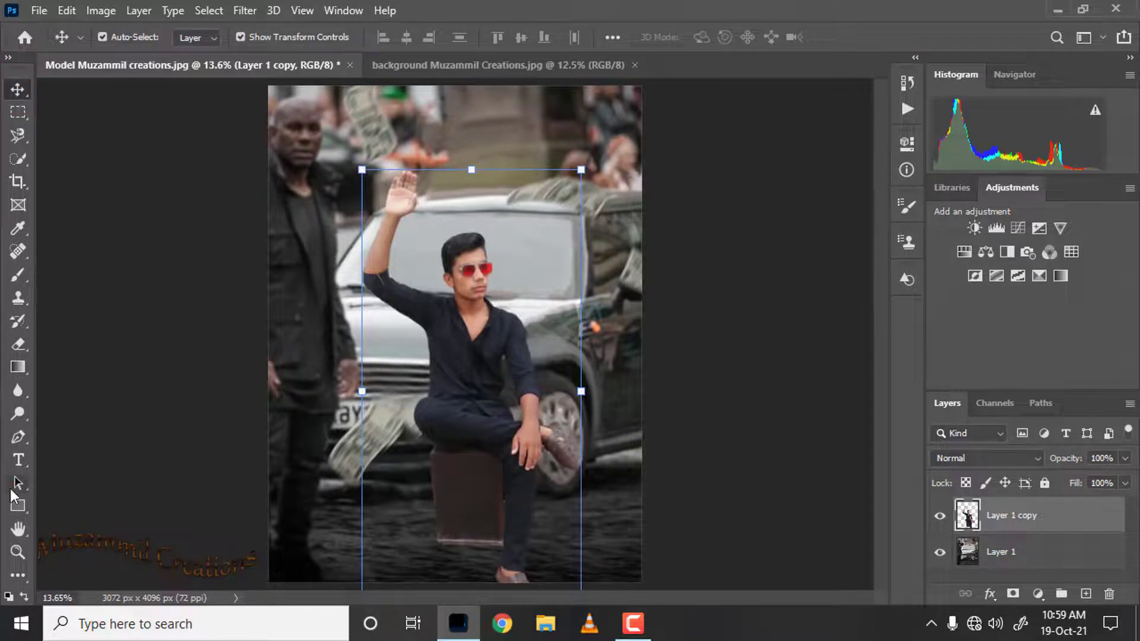
scroll(460, 396, down, 1)
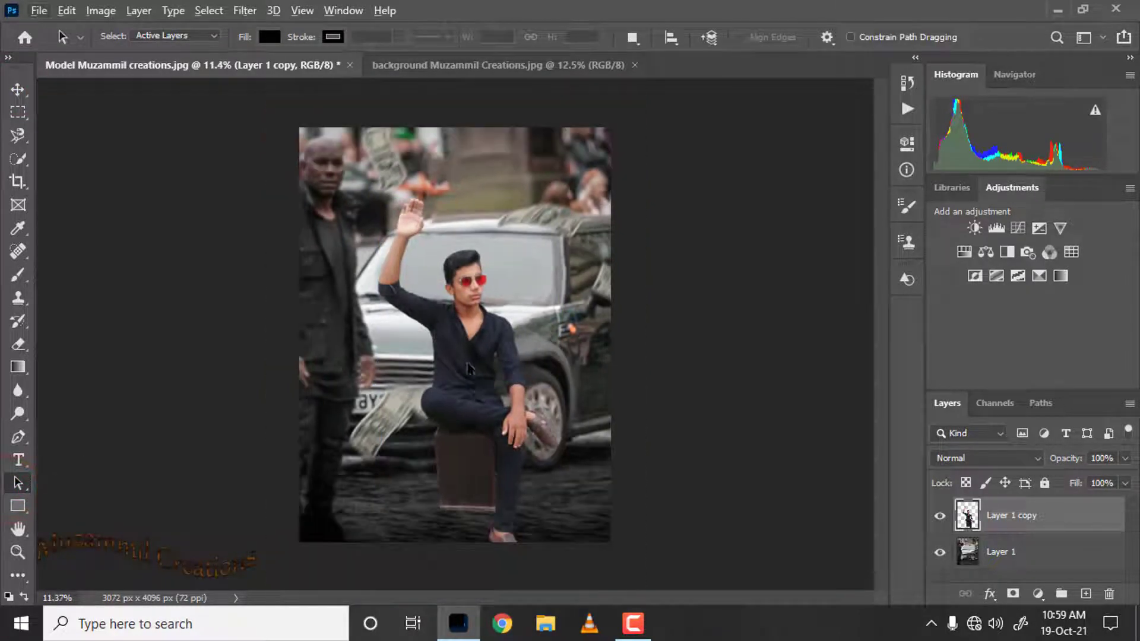
scroll(469, 368, down, 2)
scroll(469, 300, up, 2)
scroll(472, 297, up, 4)
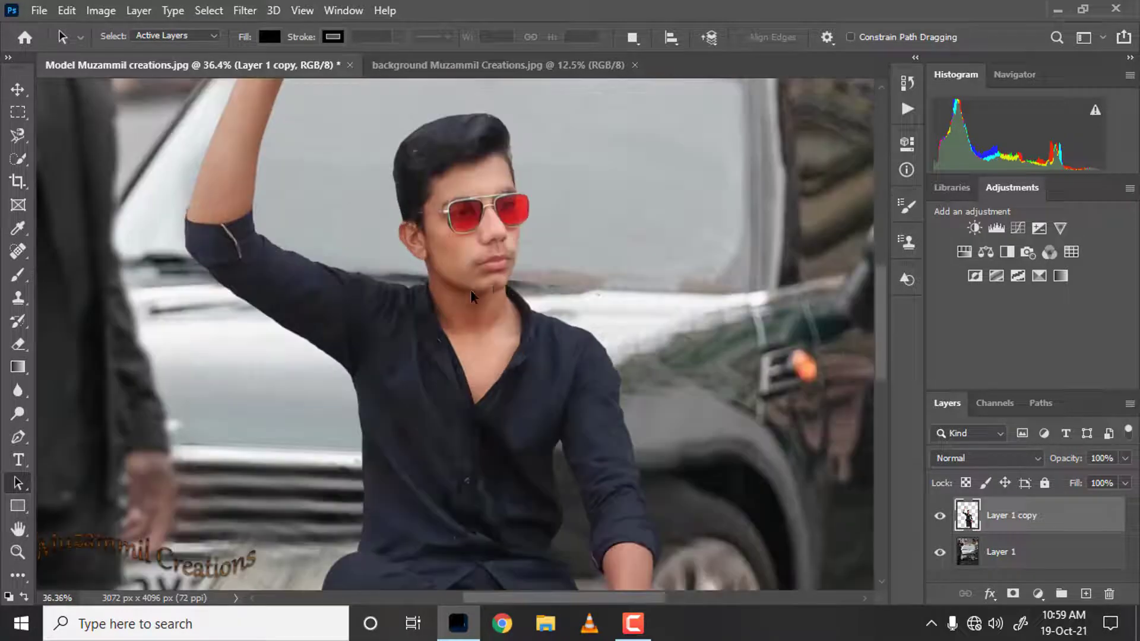
scroll(404, 323, down, 3)
scroll(418, 328, down, 2)
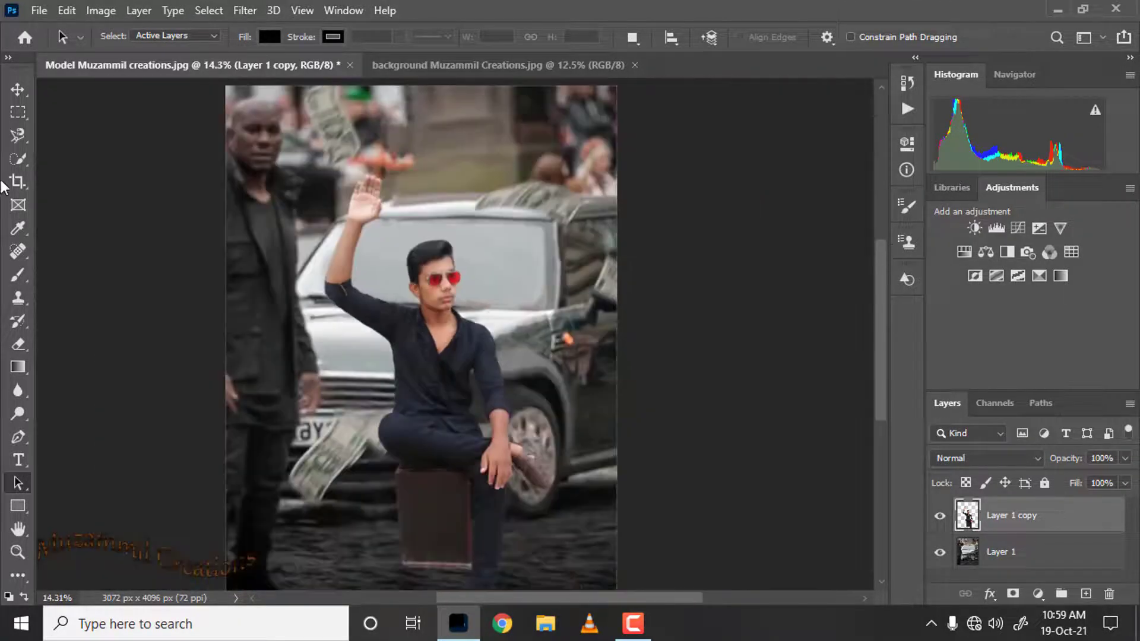
Refine the Quick Selection of the seated model, extending it down the leg and removing the shoe.
click(19, 159)
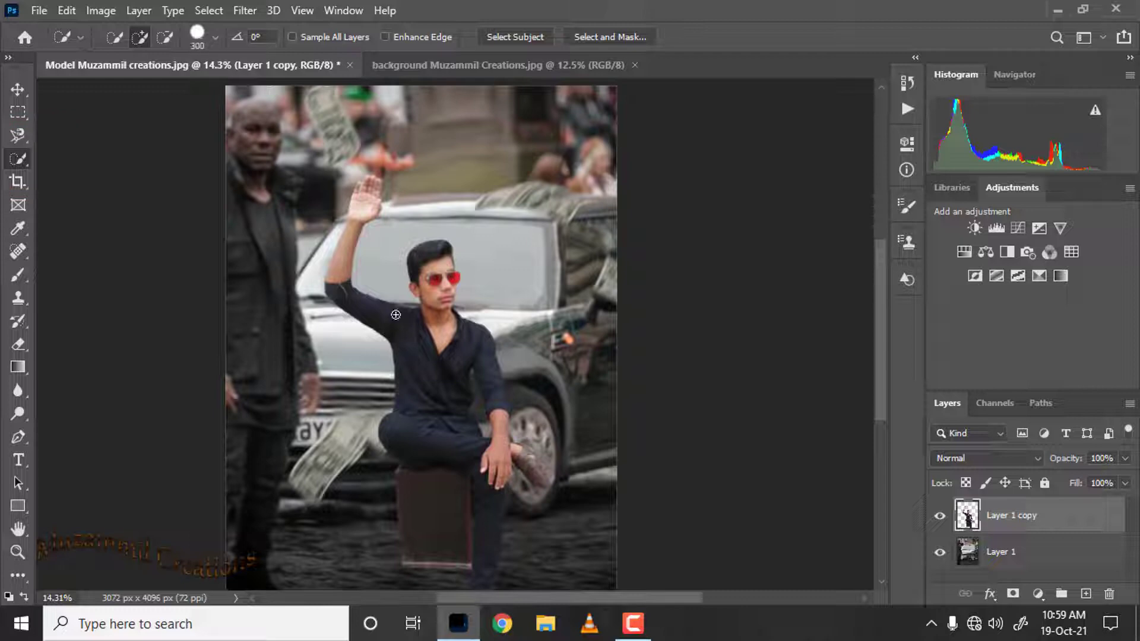
scroll(377, 319, up, 2)
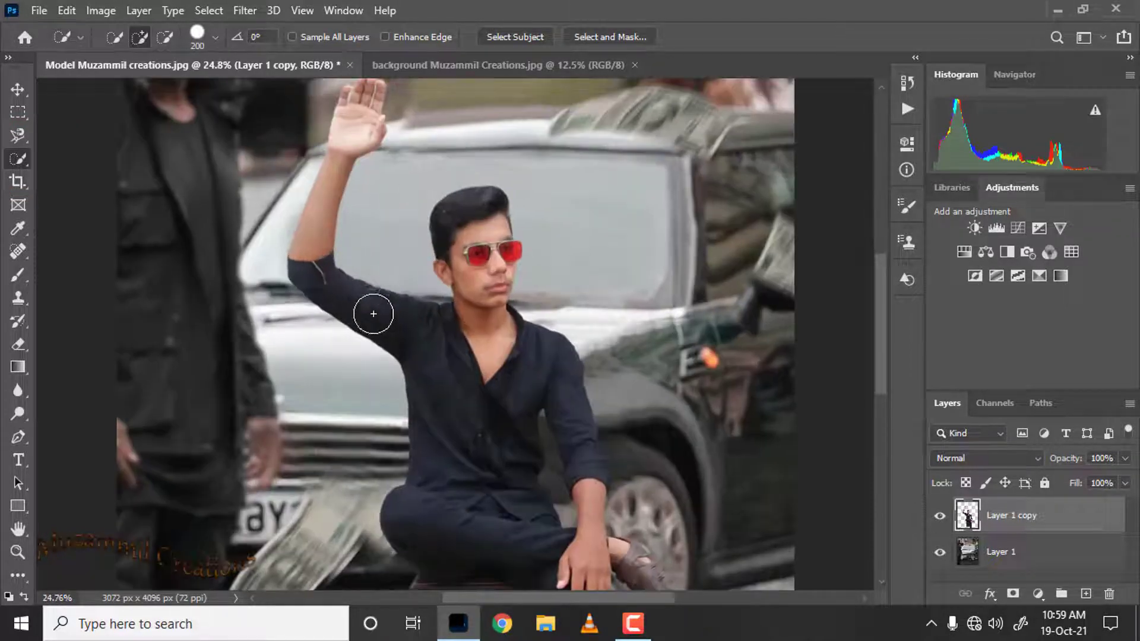
scroll(415, 338, down, 2)
drag(394, 310, 450, 369)
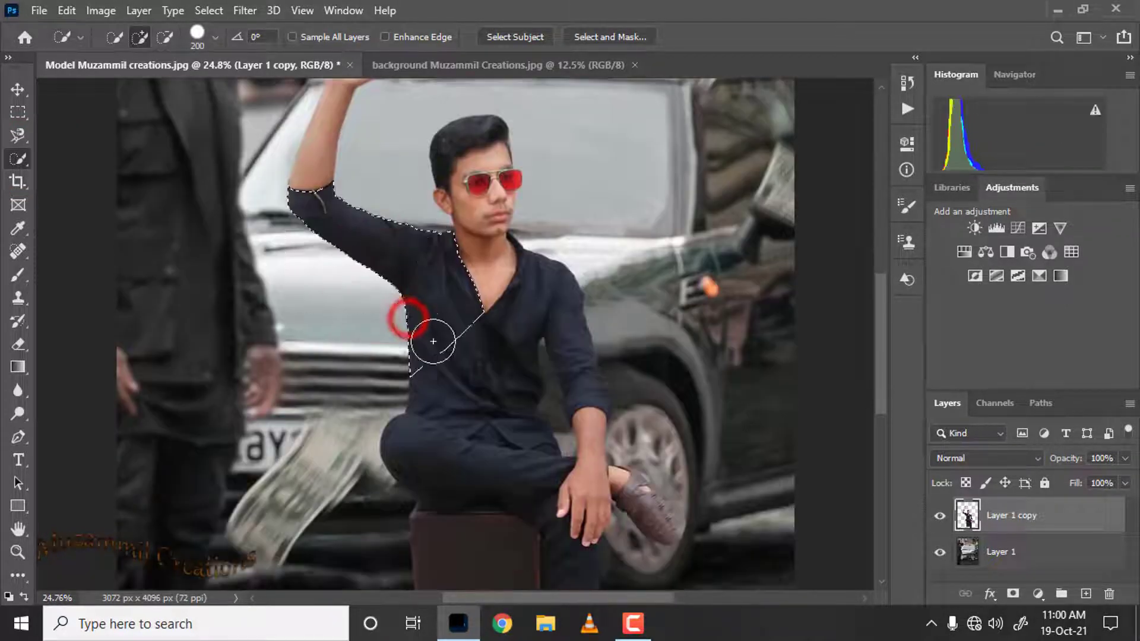
scroll(535, 434, down, 1)
scroll(545, 439, down, 3)
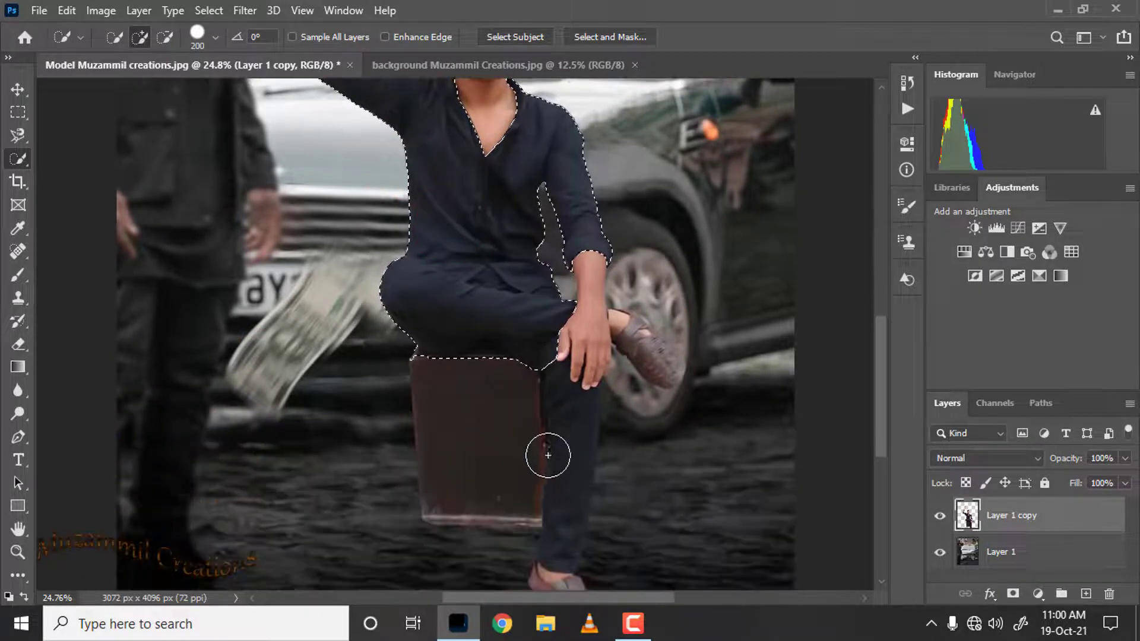
drag(568, 470, 594, 471)
scroll(546, 505, down, 2)
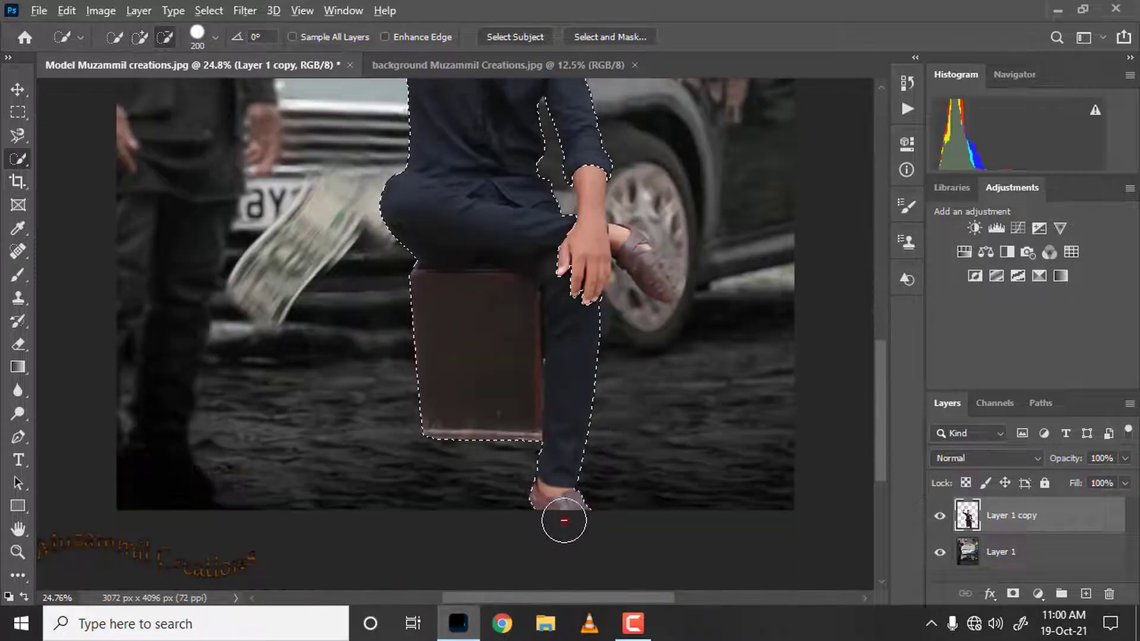
mouse_move(564, 521)
mouse_down()
mouse_move(574, 508)
mouse_move(502, 504)
mouse_up()
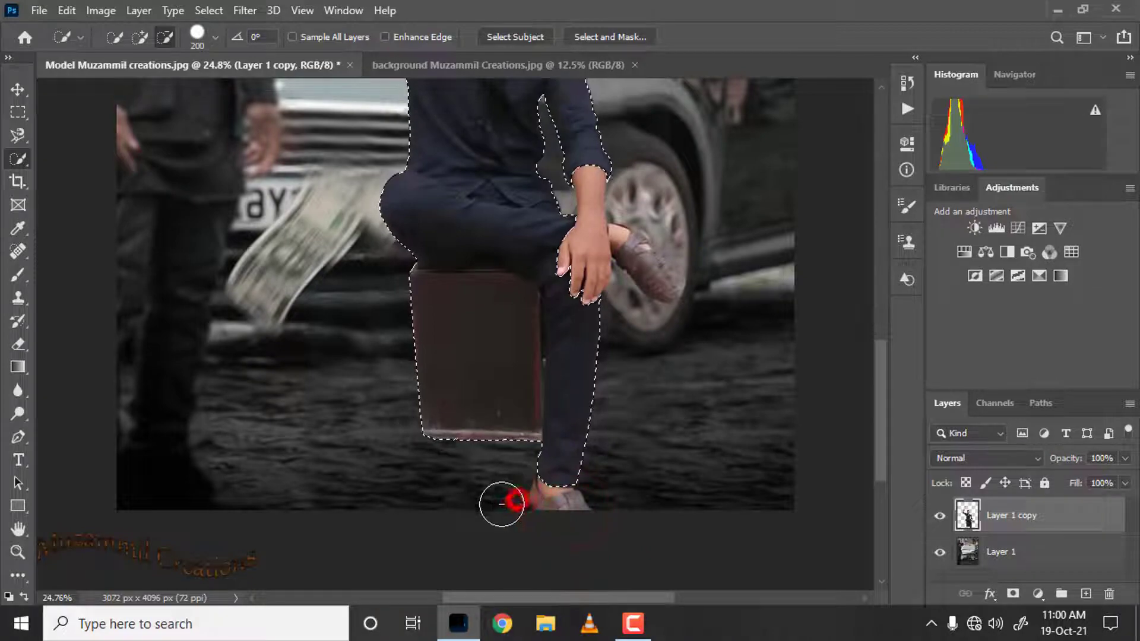
Review the finished selection around the model and stool, then bring up the Filter menu.
scroll(386, 442, up, 3)
scroll(565, 437, up, 2)
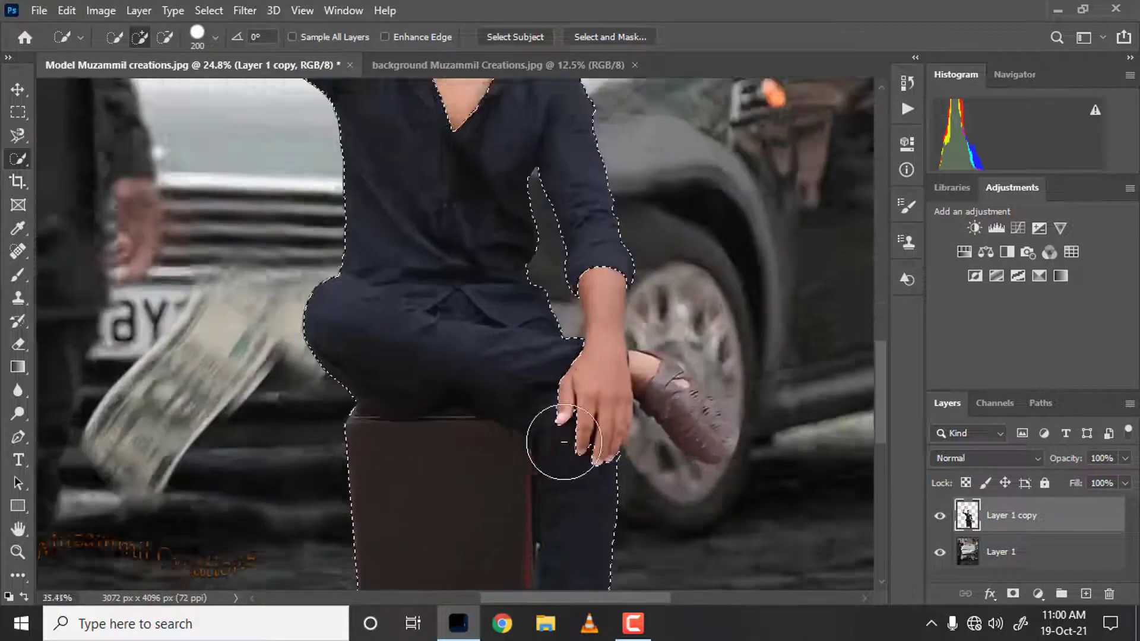
scroll(456, 321, up, 2)
scroll(338, 285, up, 2)
scroll(244, 325, up, 2)
scroll(303, 350, down, 2)
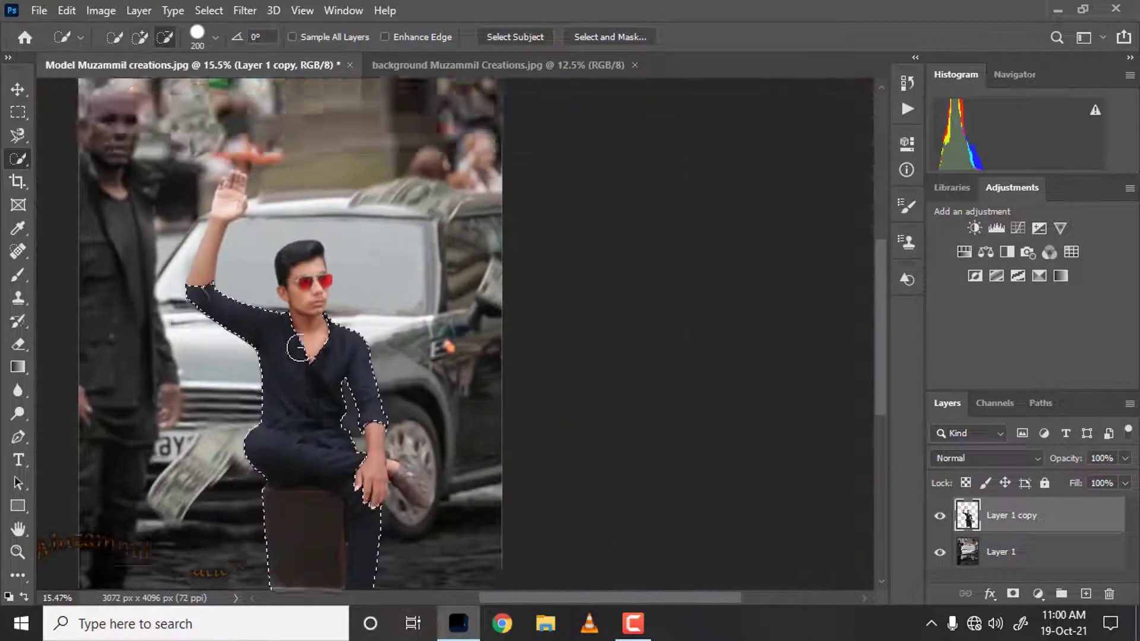
scroll(303, 351, down, 2)
scroll(303, 351, down, 1)
scroll(307, 285, up, 1)
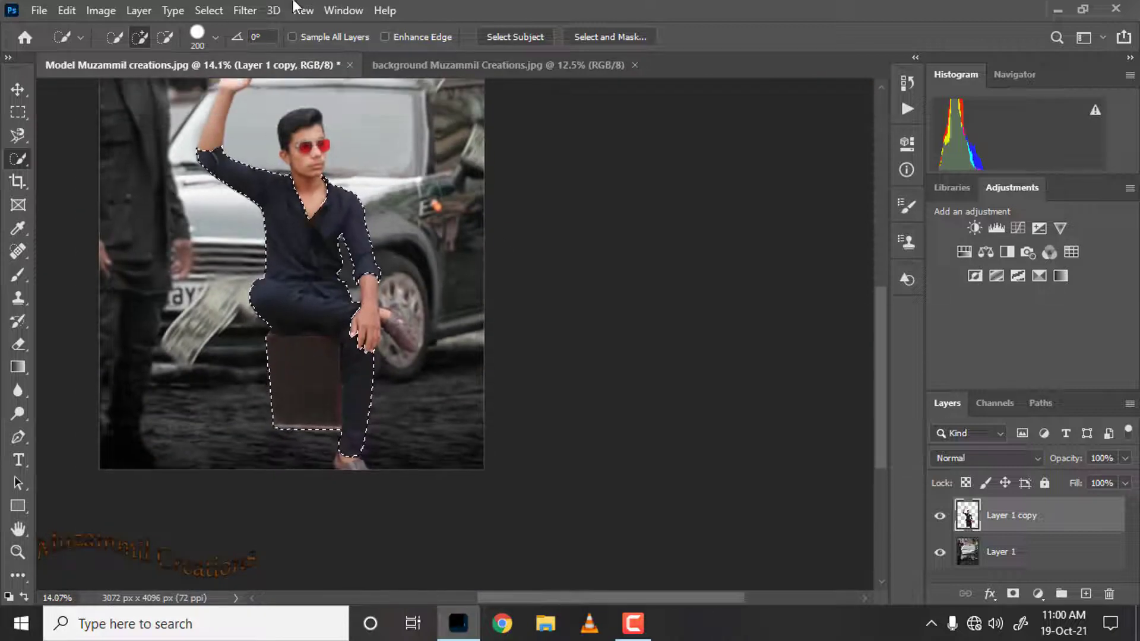
click(240, 12)
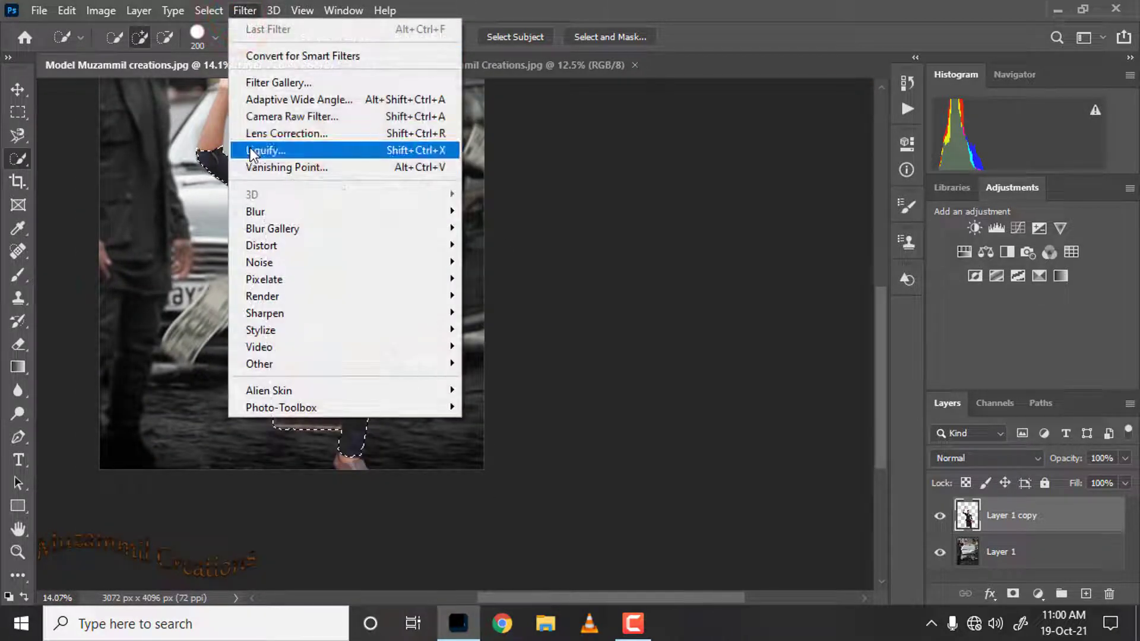
Apply the Camera Raw Filter to the selected model with Basic Saturation set to -100.
click(257, 119)
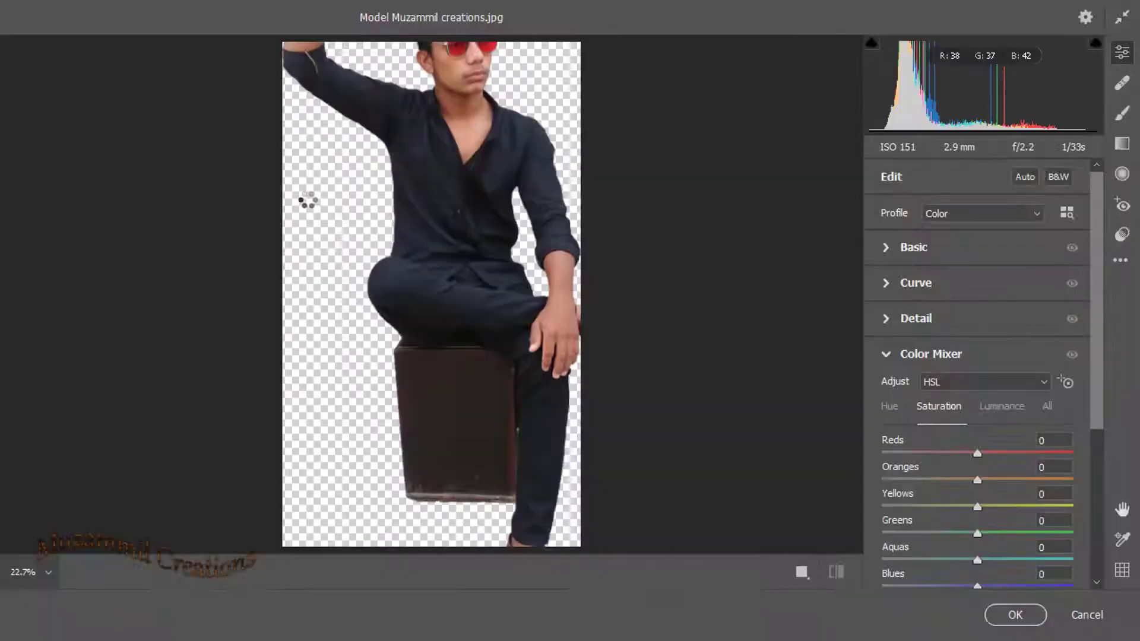
scroll(975, 427, down, 1)
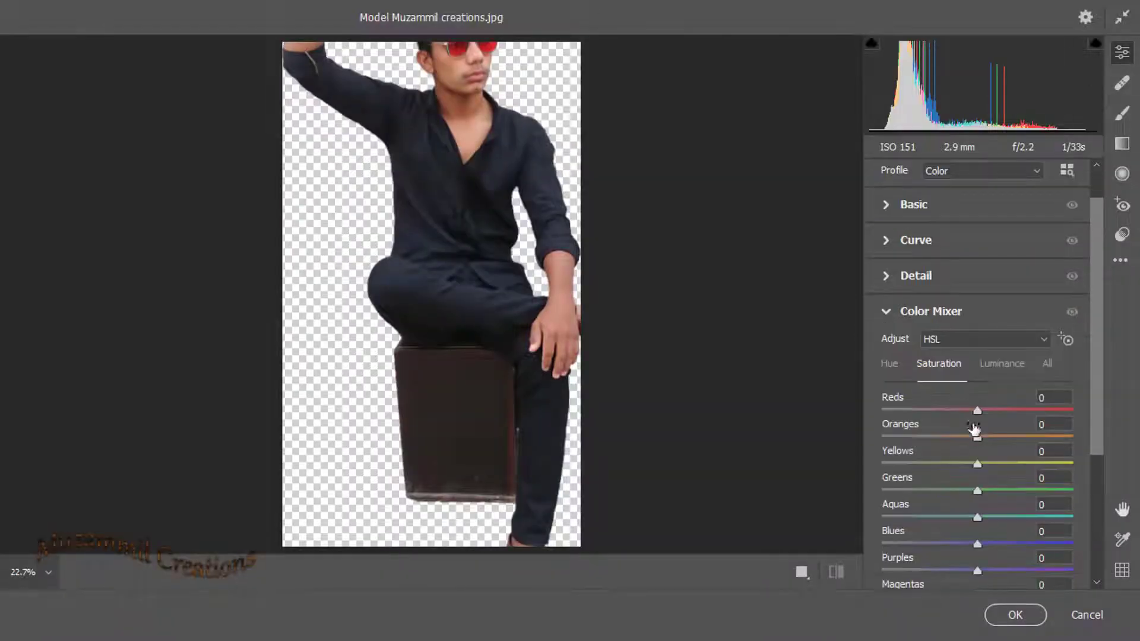
click(891, 205)
scroll(950, 392, down, 6)
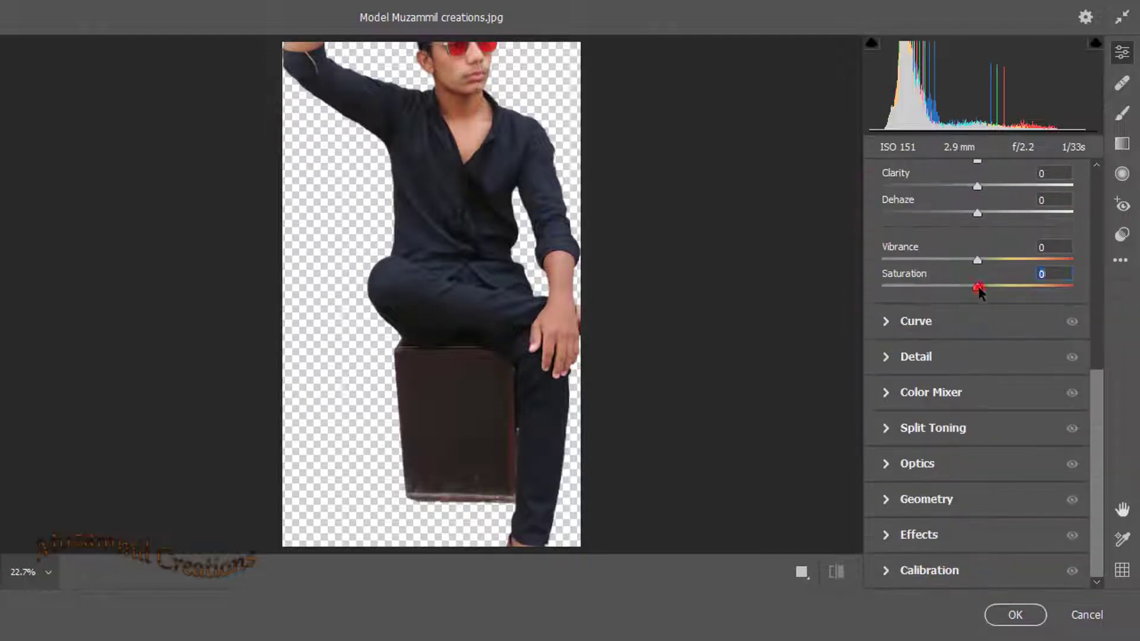
drag(978, 287, 882, 287)
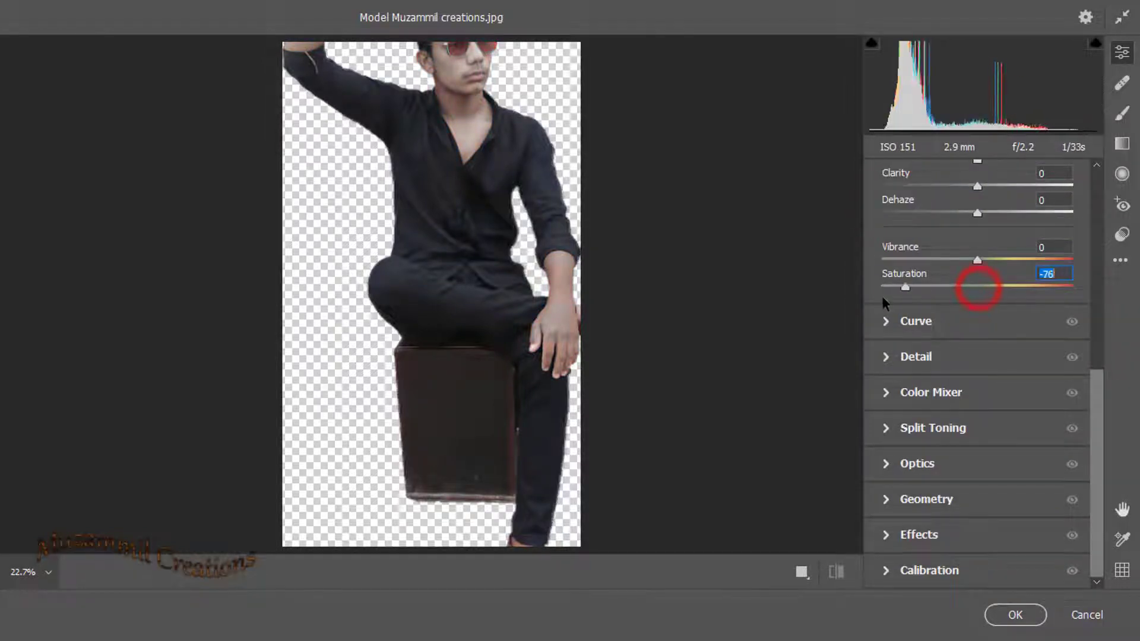
click(1013, 614)
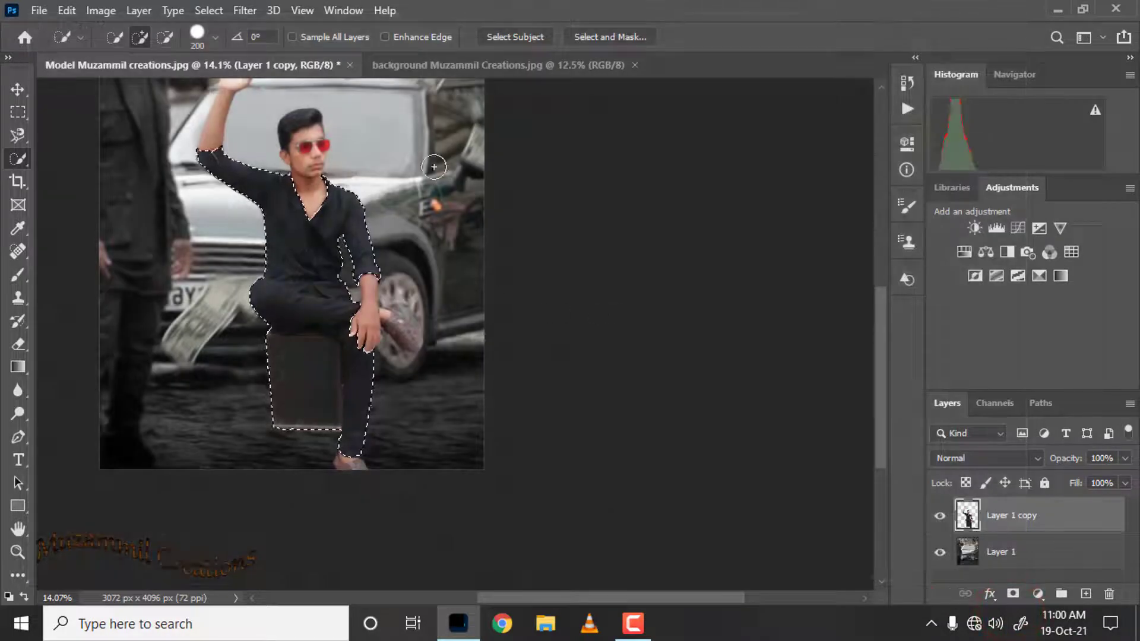
Deselect the model and zoom out to view the whole composite.
right_click(431, 156)
click(430, 155)
scroll(312, 330, down, 1)
key(ctrl+minus)
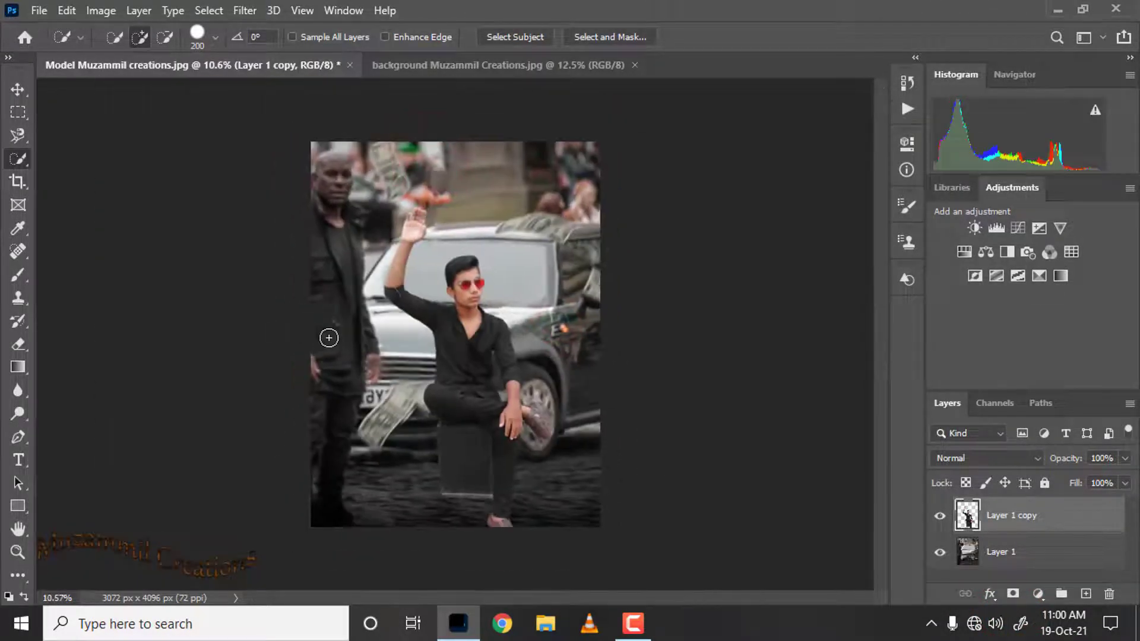
scroll(357, 327, up, 2)
scroll(404, 309, up, 2)
scroll(445, 291, up, 2)
scroll(463, 279, down, 1)
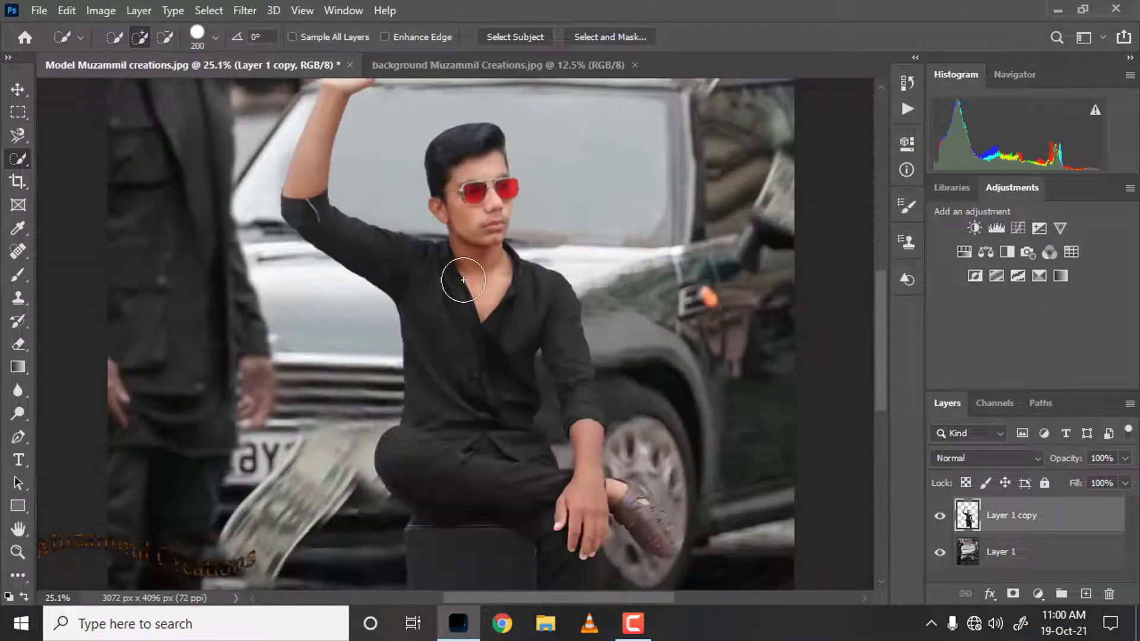
scroll(469, 297, down, 2)
scroll(499, 368, down, 2)
scroll(504, 432, up, 2)
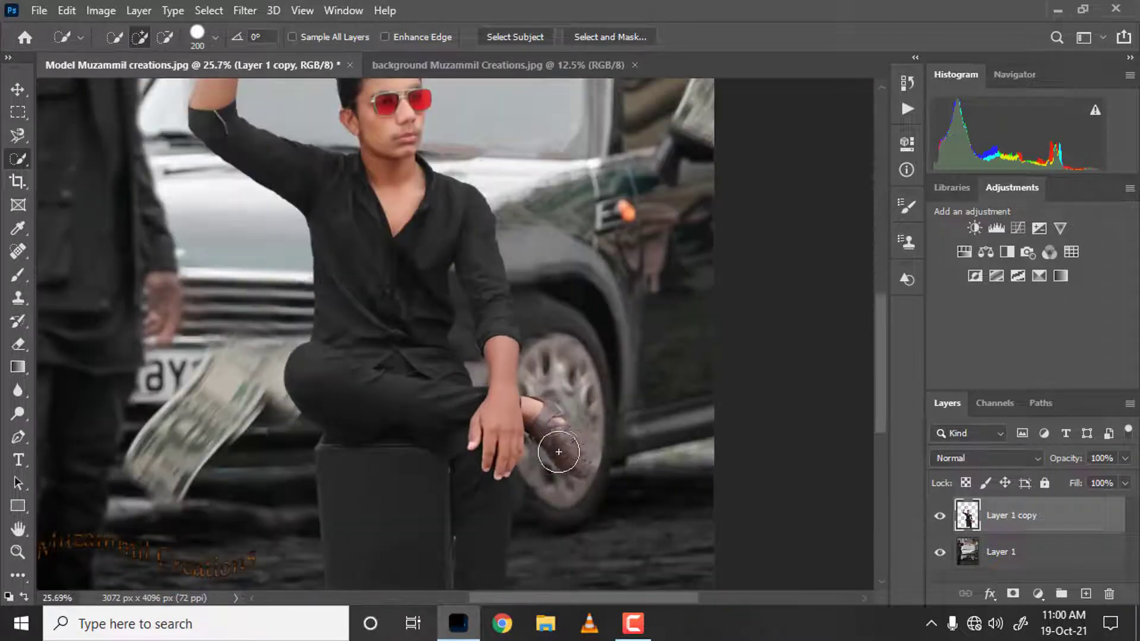
scroll(540, 439, up, 1)
scroll(534, 433, up, 1)
Make a first Quick Selection of both shoes, then discard it.
click(530, 420)
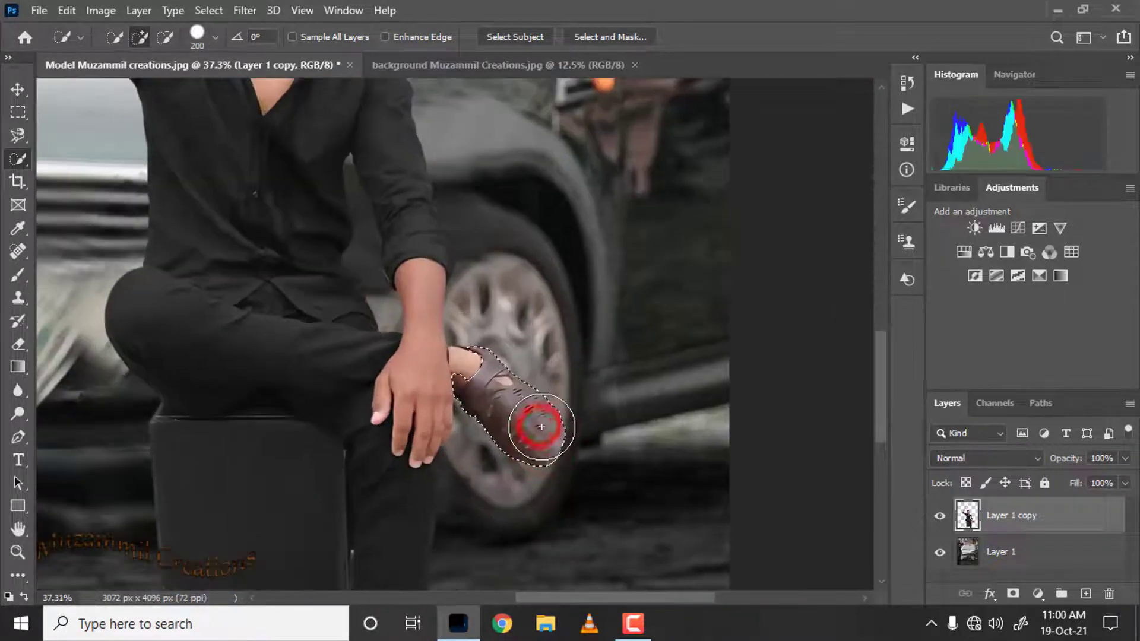
scroll(505, 439, down, 2)
scroll(451, 449, down, 3)
click(360, 441)
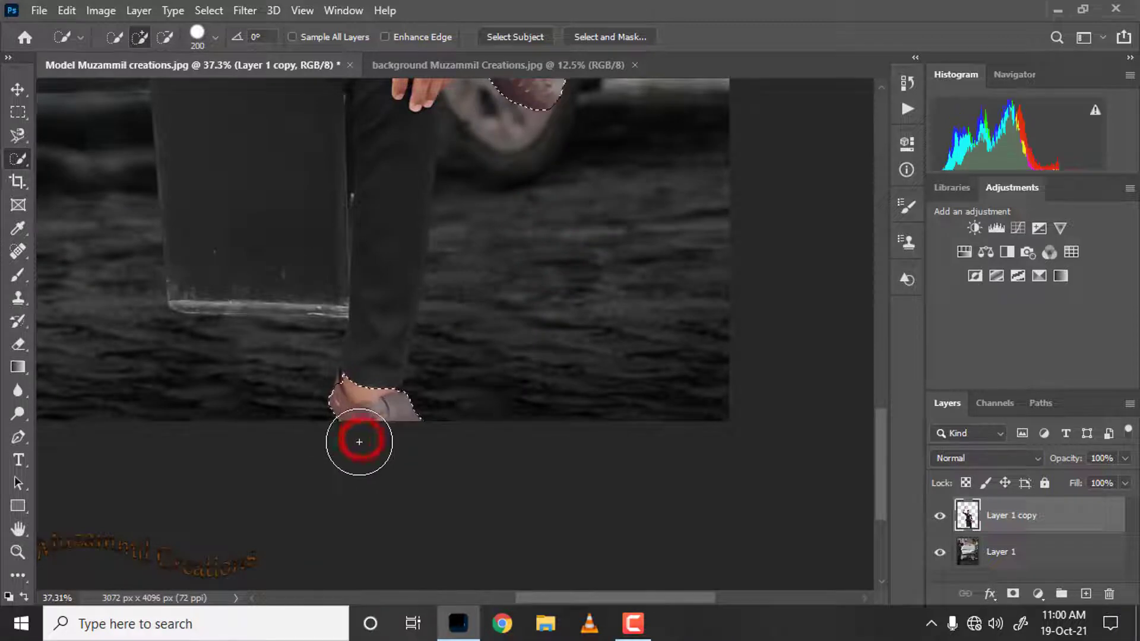
scroll(382, 453, down, 3)
scroll(382, 453, down, 3)
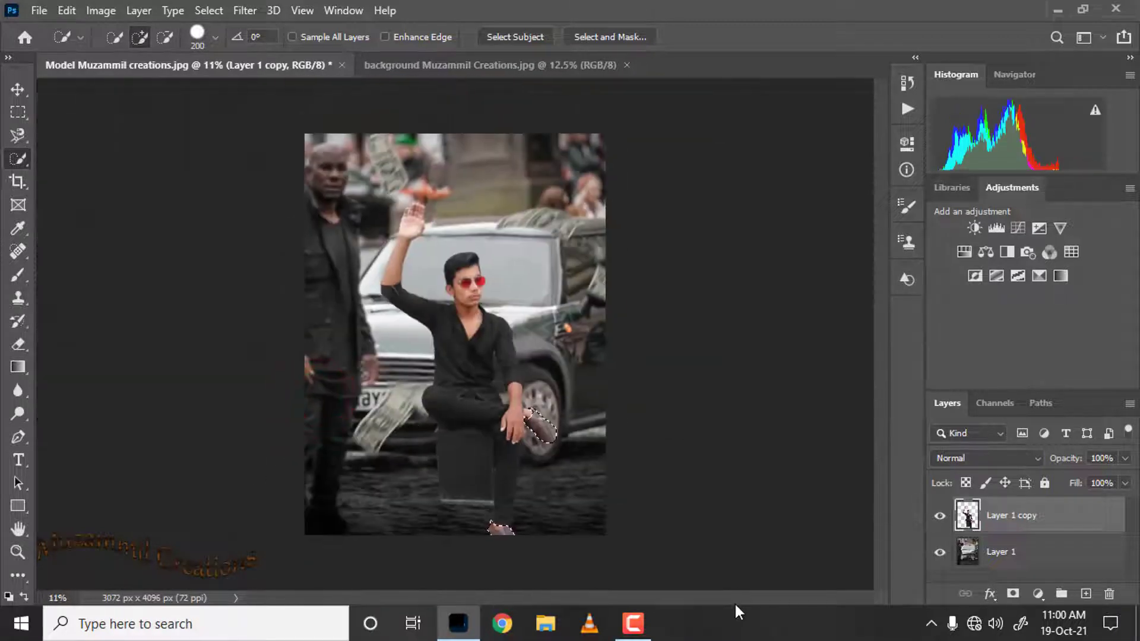
click(24, 89)
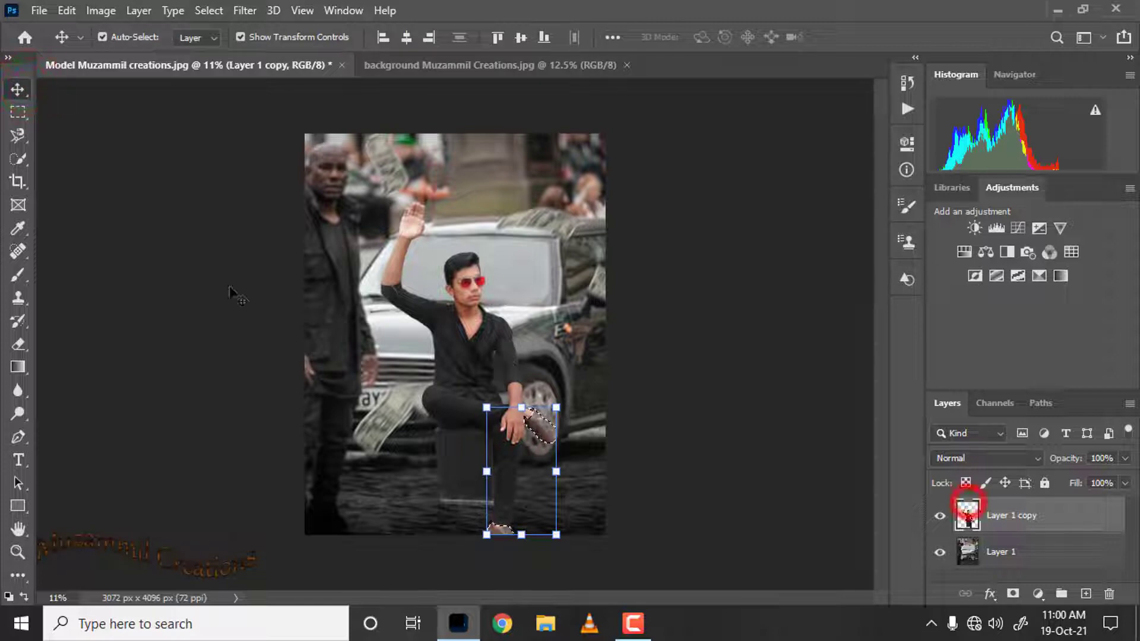
click(18, 156)
right_click(523, 237)
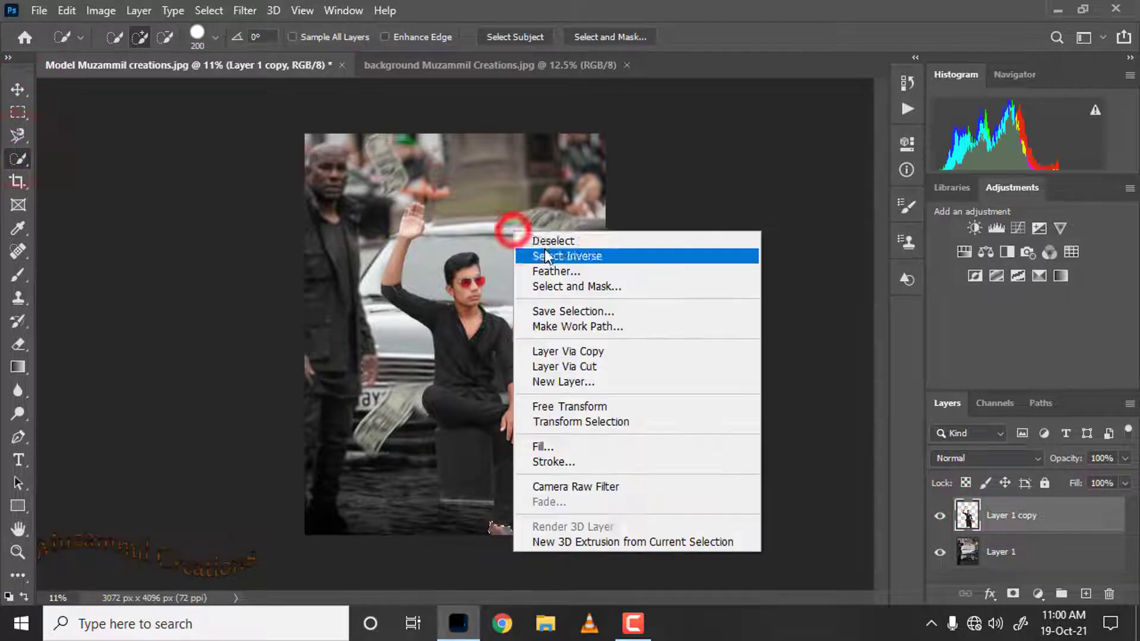
click(545, 241)
Reselect the shoes with Quick Selection, undoing an overly large addition around the lower shoe.
click(16, 90)
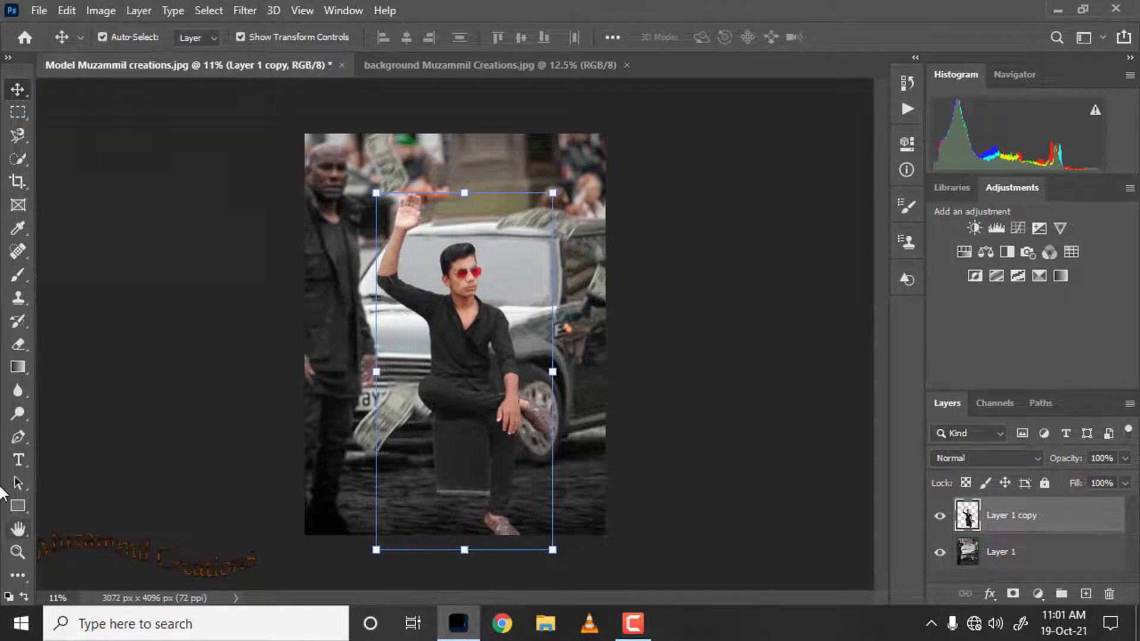
click(18, 483)
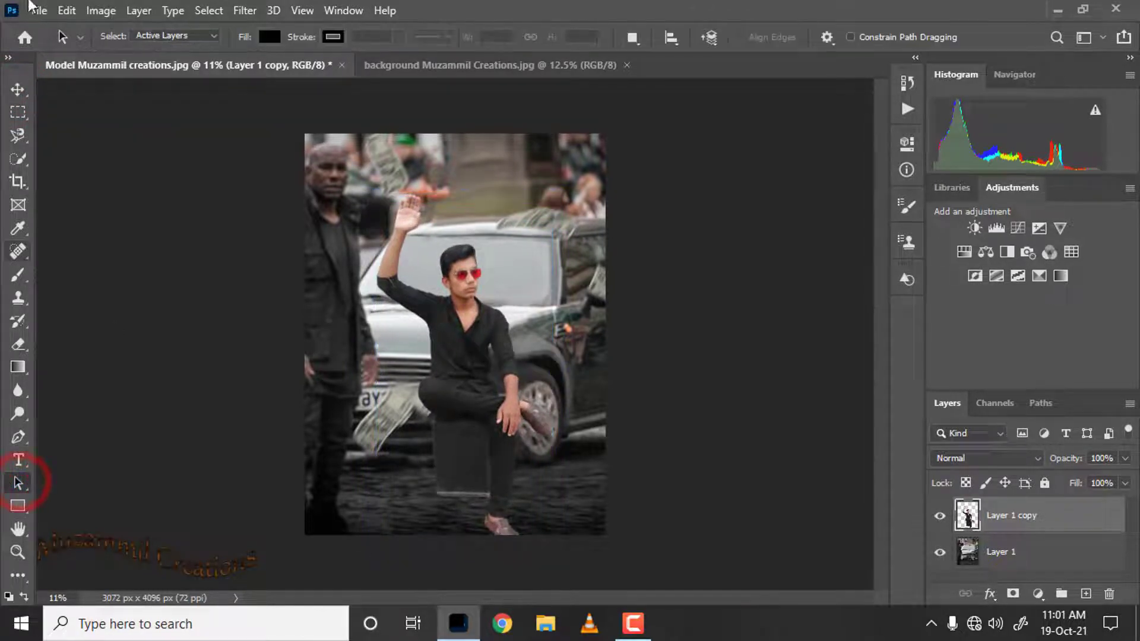
scroll(565, 483, up, 5)
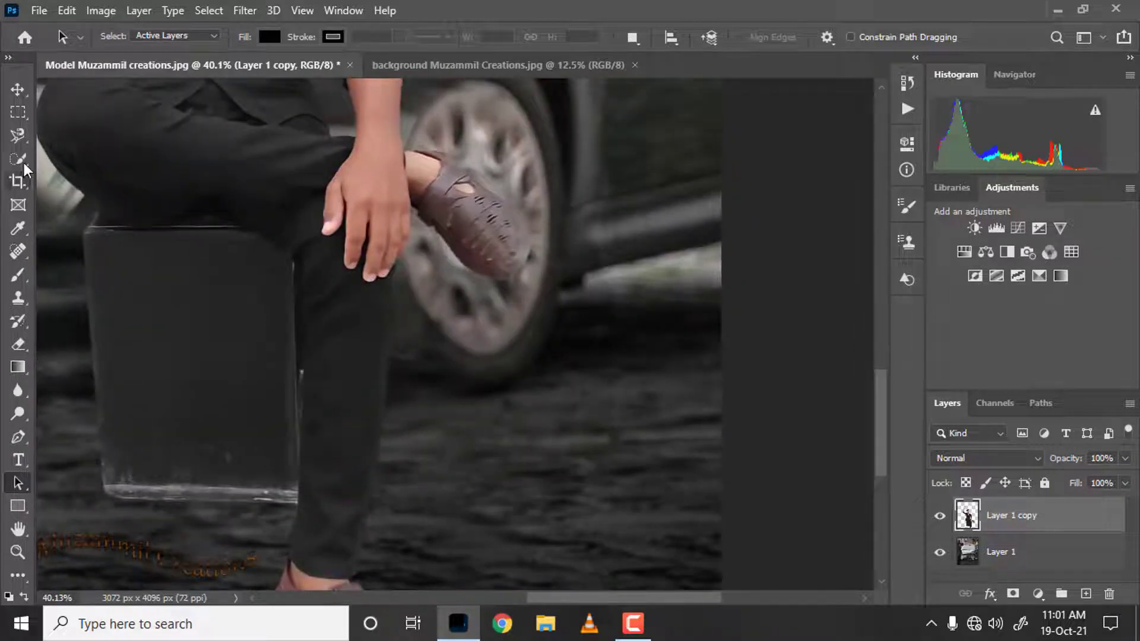
click(20, 158)
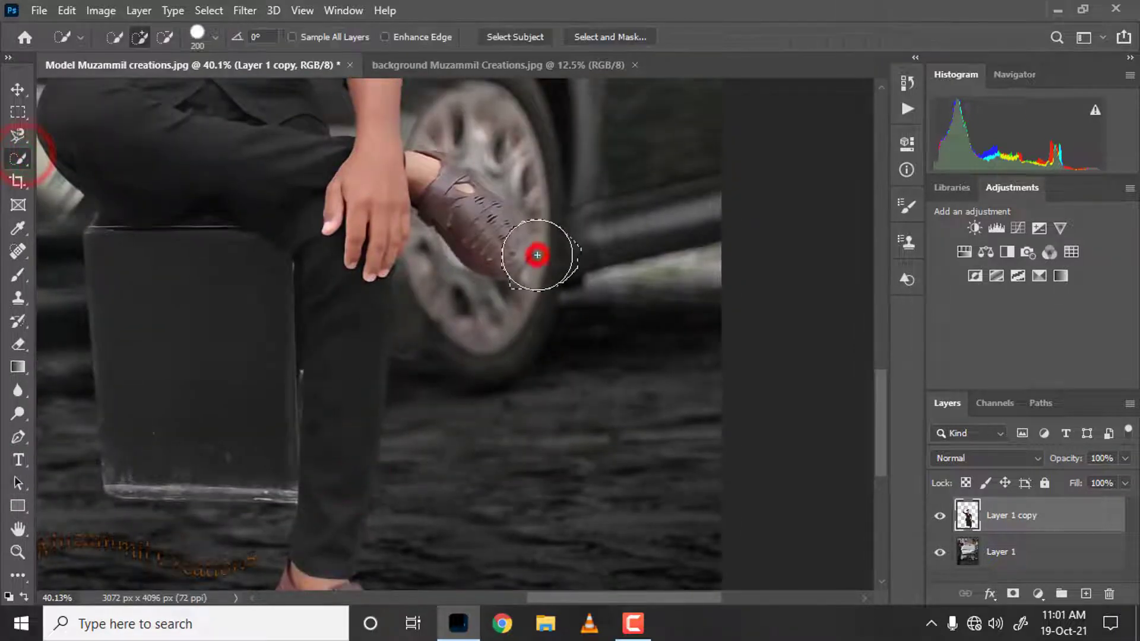
drag(538, 256, 511, 235)
scroll(324, 479, down, 3)
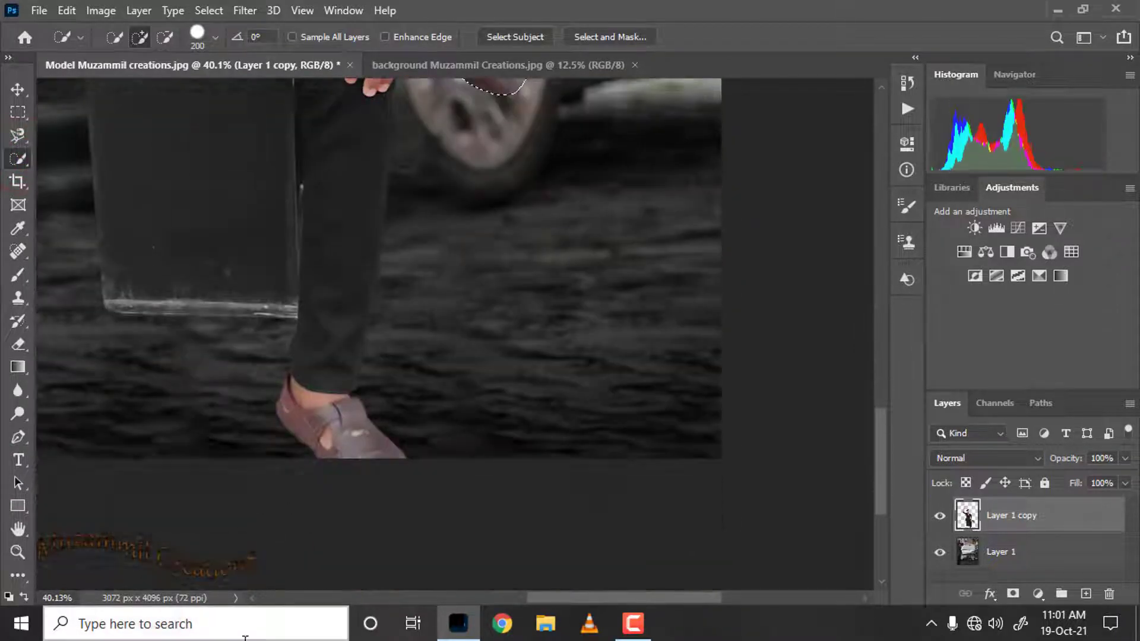
click(325, 472)
click(247, 400)
key(ctrl+z)
Subtract the hand and arm so only the two shoes stay selected.
scroll(356, 460, up, 3)
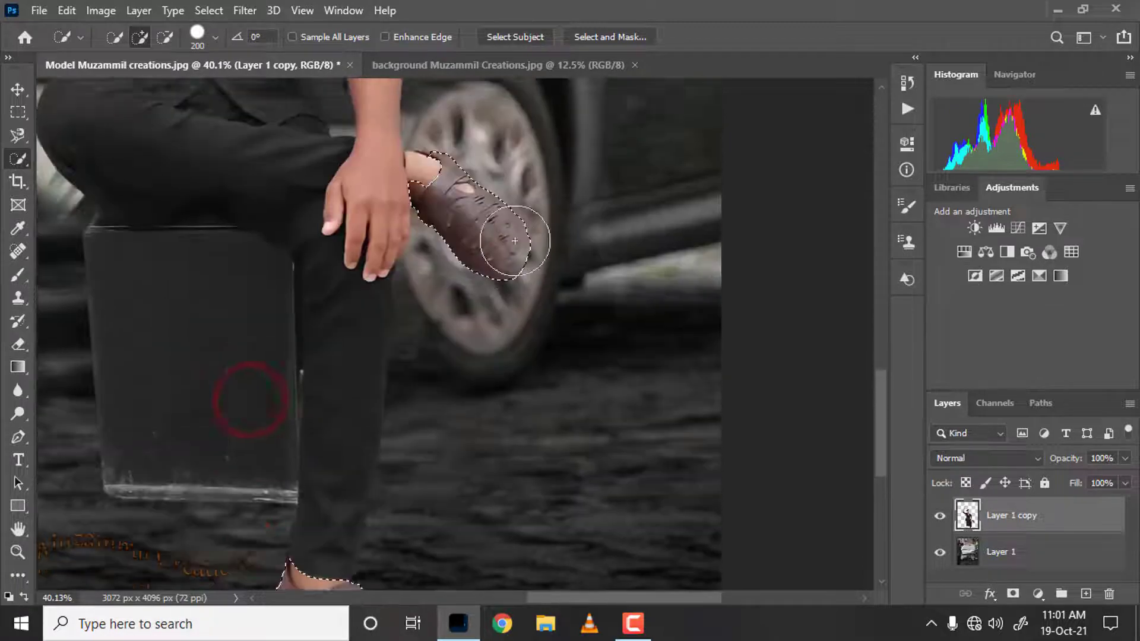
scroll(515, 240, up, 2)
click(452, 204)
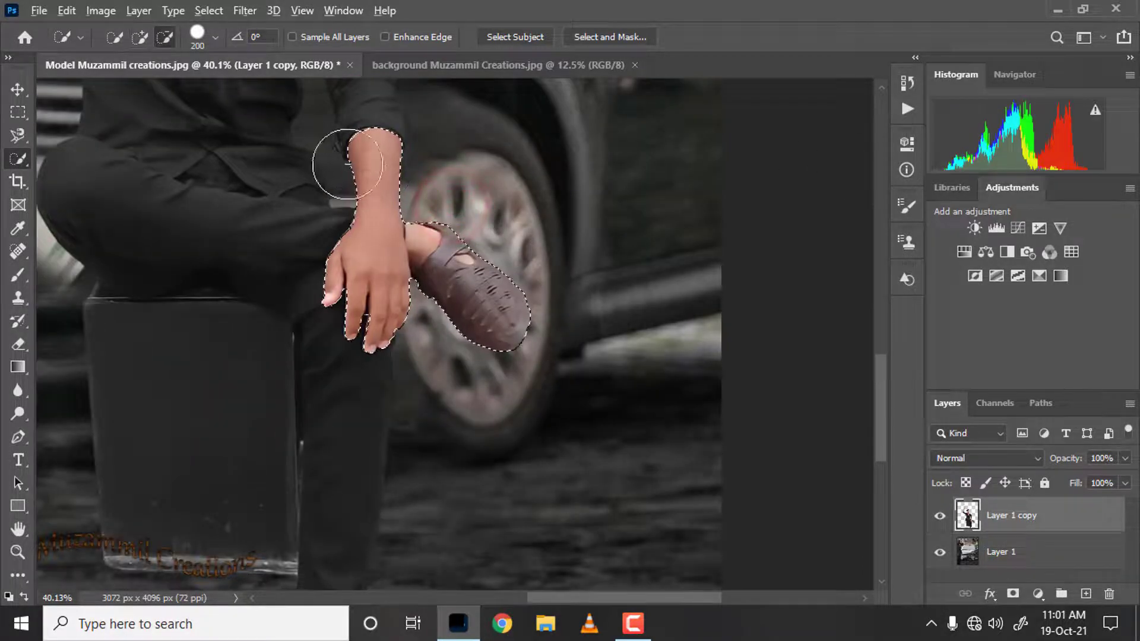
alt+click(366, 142)
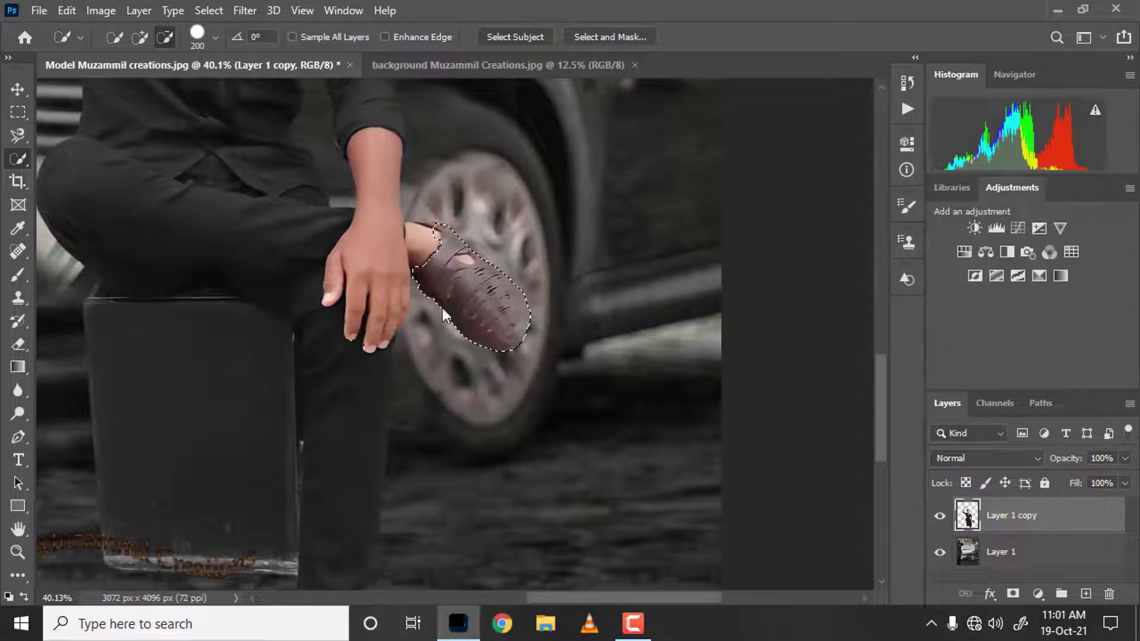
scroll(483, 300, down, 3)
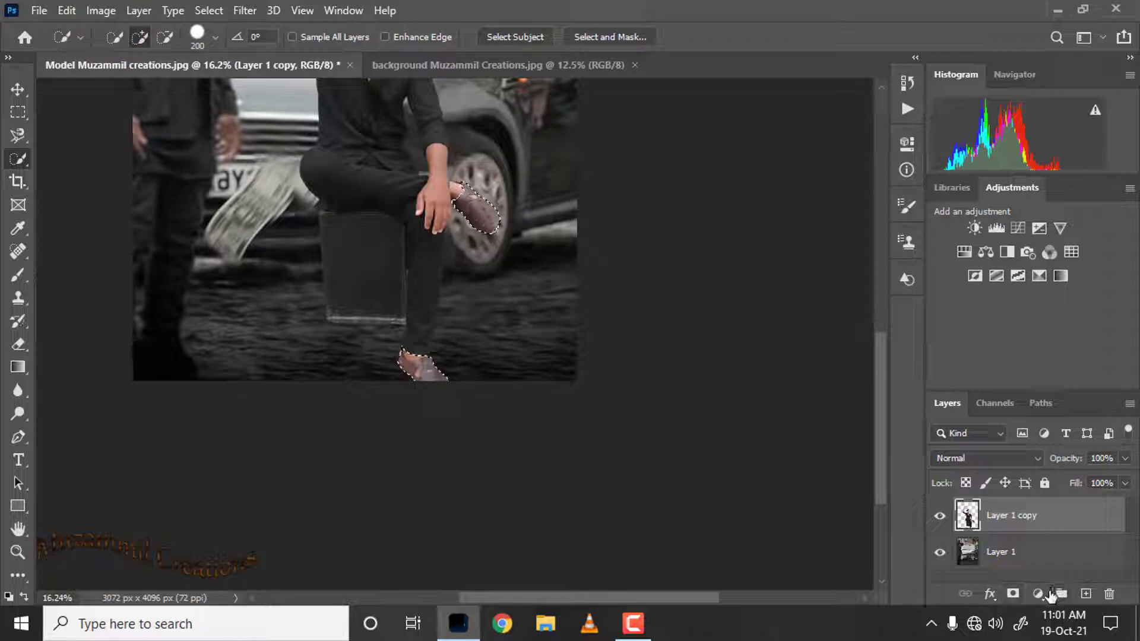
Add a Levels adjustment darkening the shoes with white output level 183.
click(1039, 593)
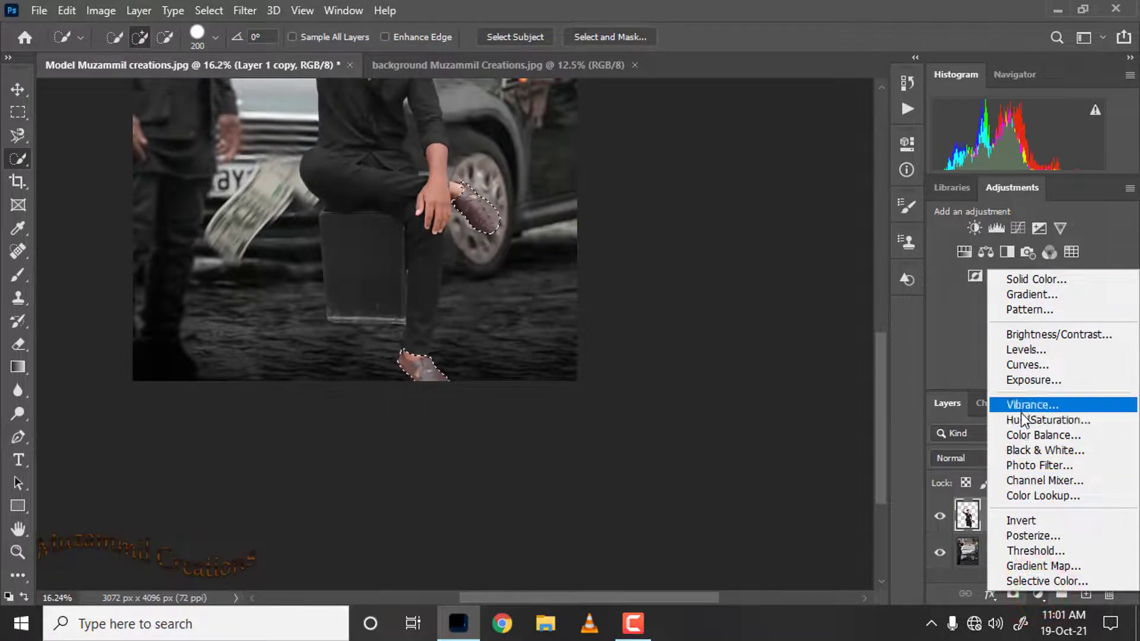
click(1019, 349)
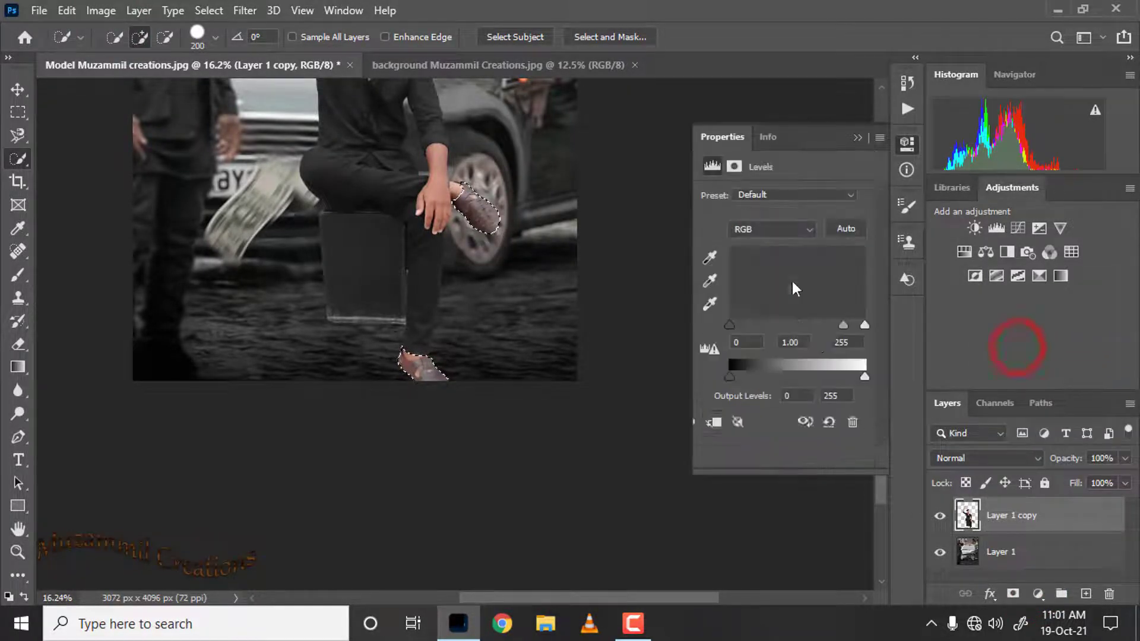
drag(863, 377, 844, 377)
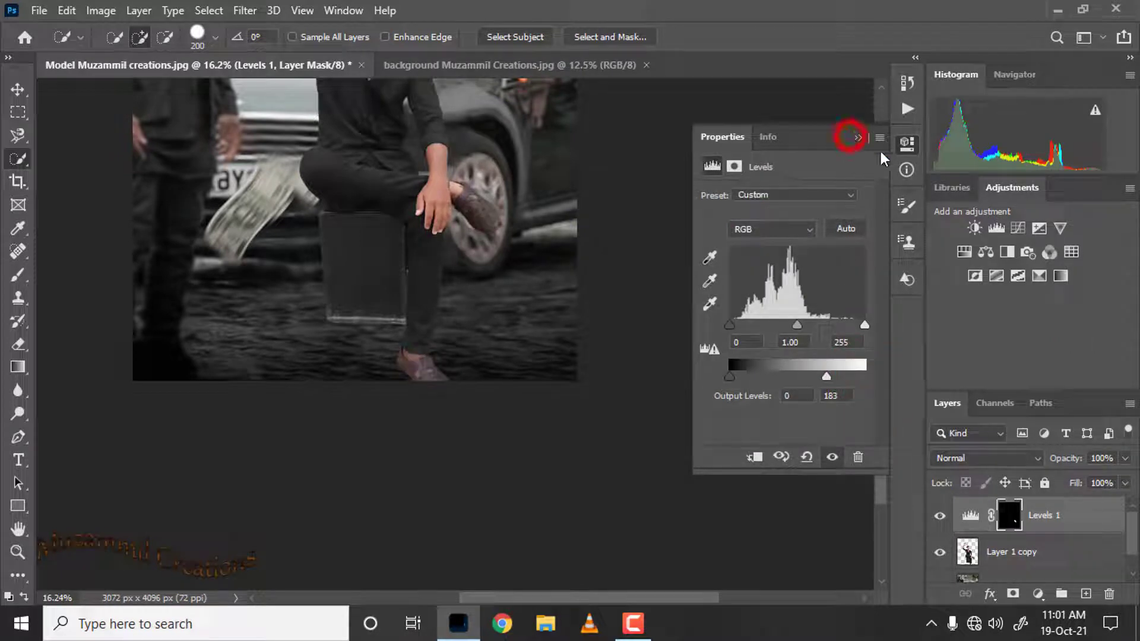
click(858, 137)
Merge Levels 1 into Layer 1 copy and fit the whole composite back in view.
shift+click(1059, 556)
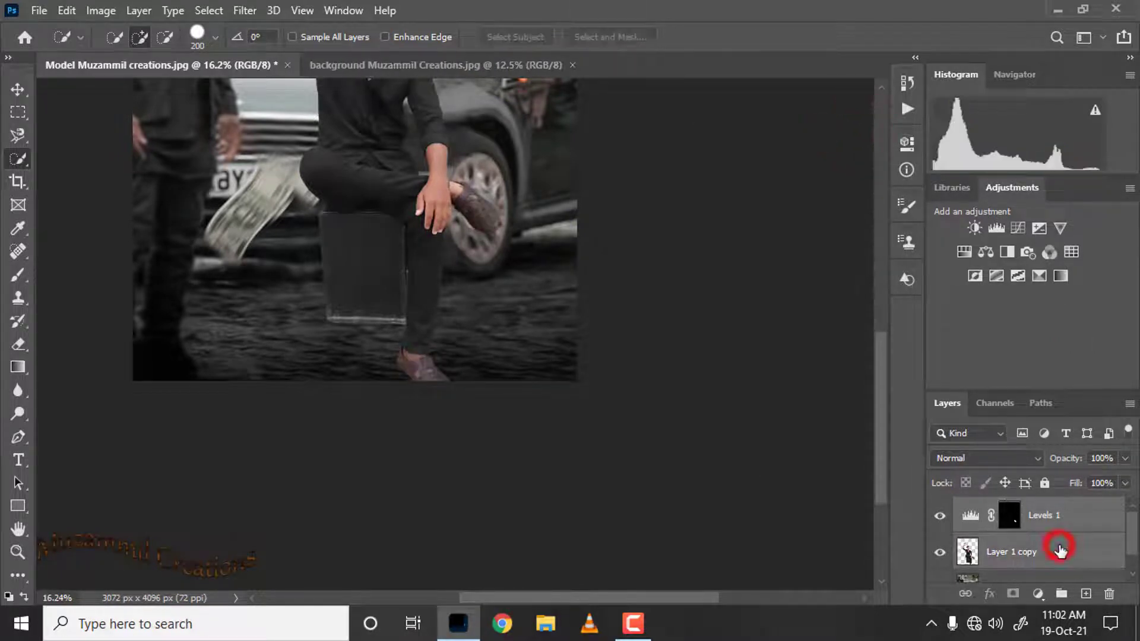
right_click(1057, 553)
click(869, 526)
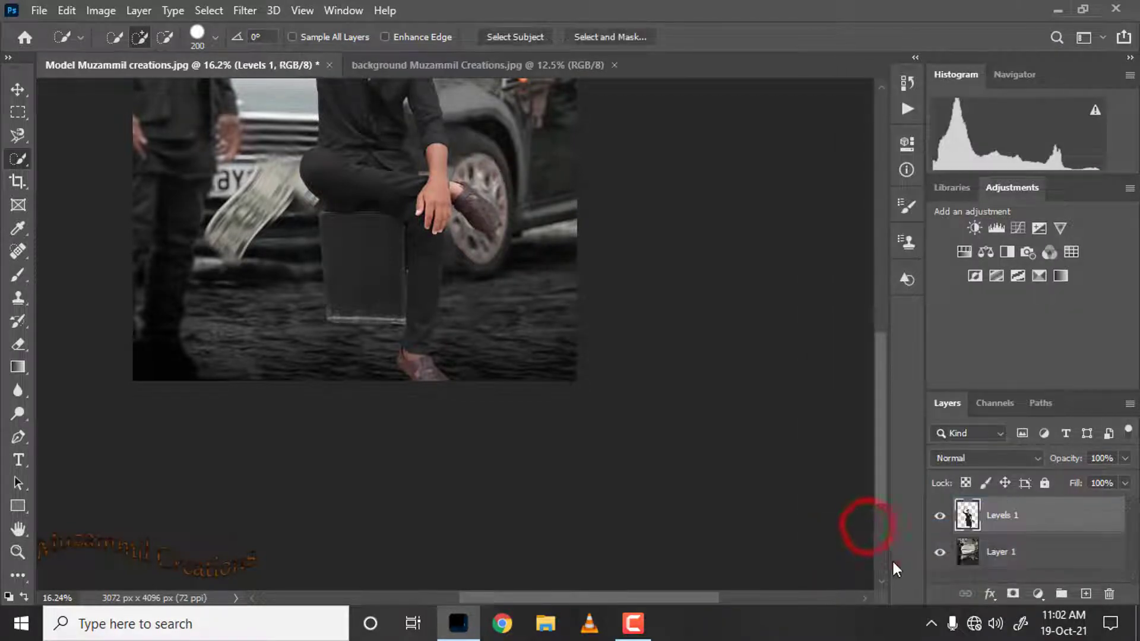
key(ctrl+0)
scroll(457, 264, up, 2)
scroll(457, 264, down, 1)
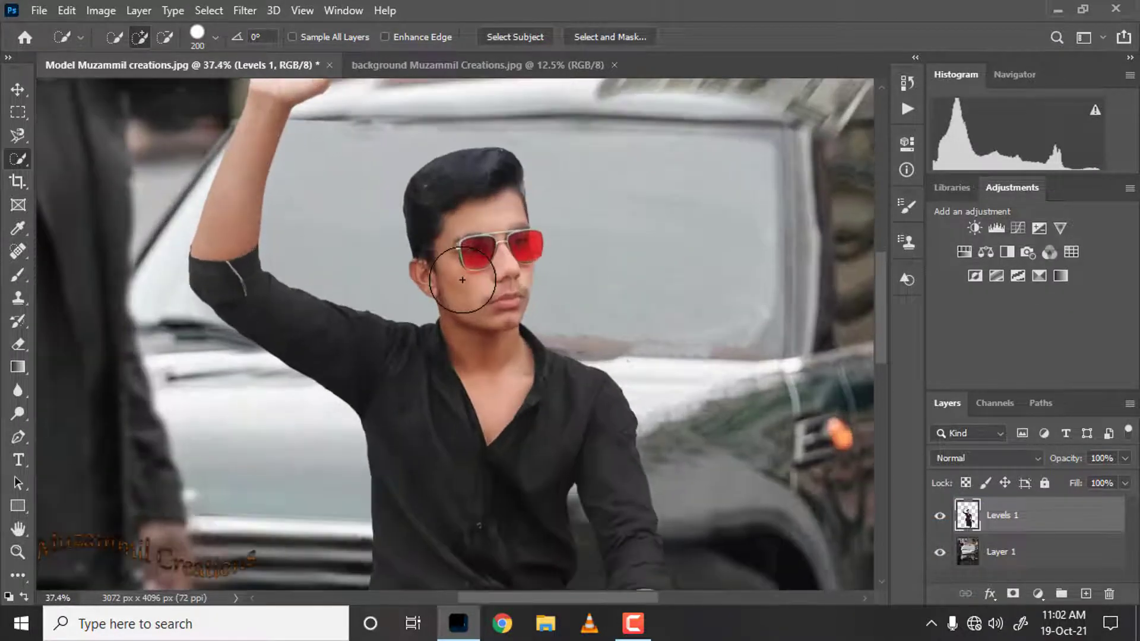
scroll(457, 264, down, 1)
scroll(457, 265, down, 1)
scroll(457, 265, down, 1)
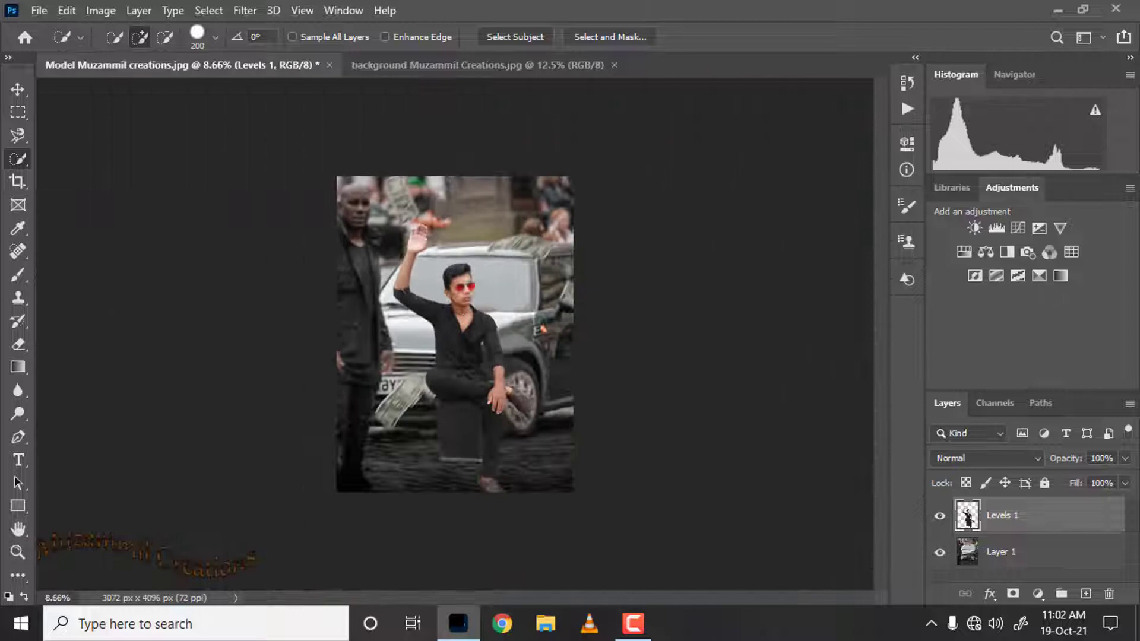
Open the PNG gradient image and drag it with the Move tool toward the Model document.
click(45, 10)
click(70, 45)
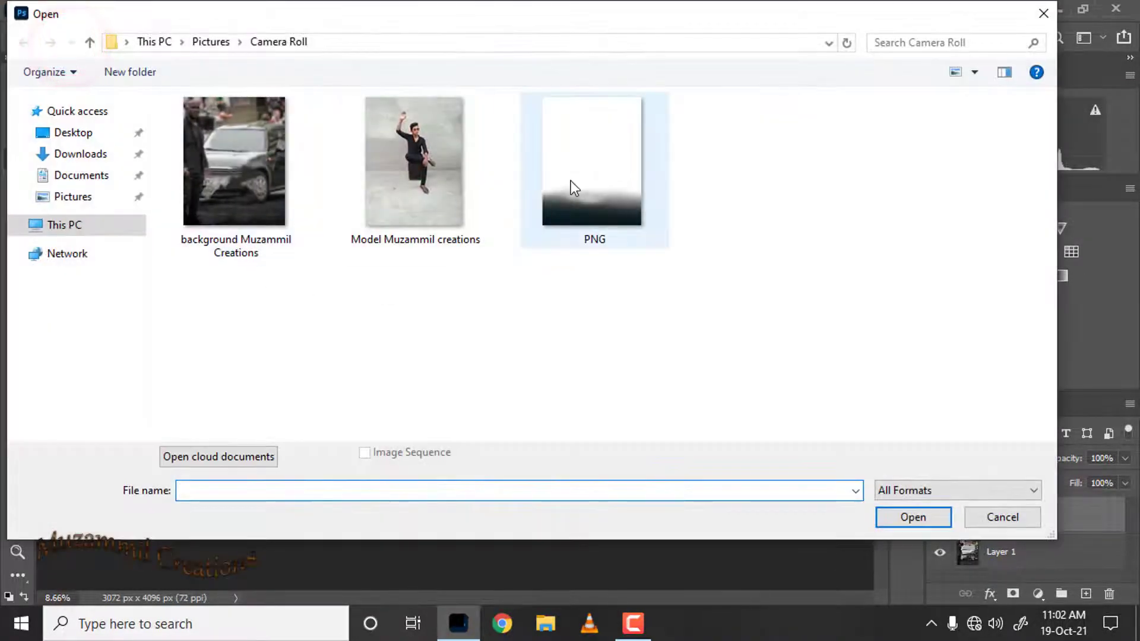
click(573, 181)
click(911, 518)
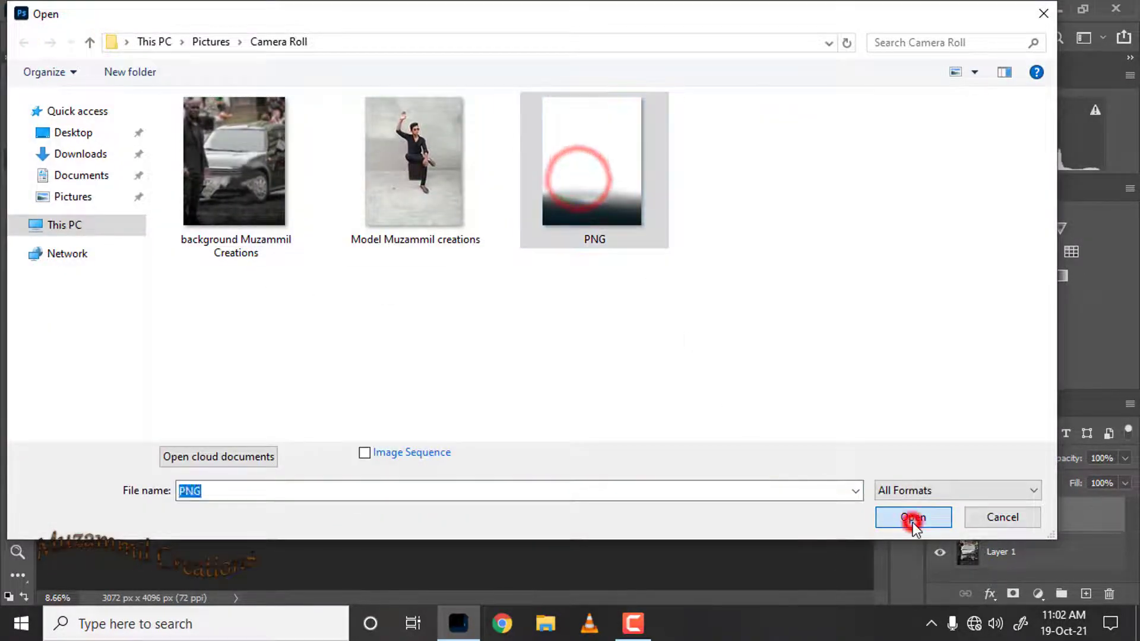
click(18, 89)
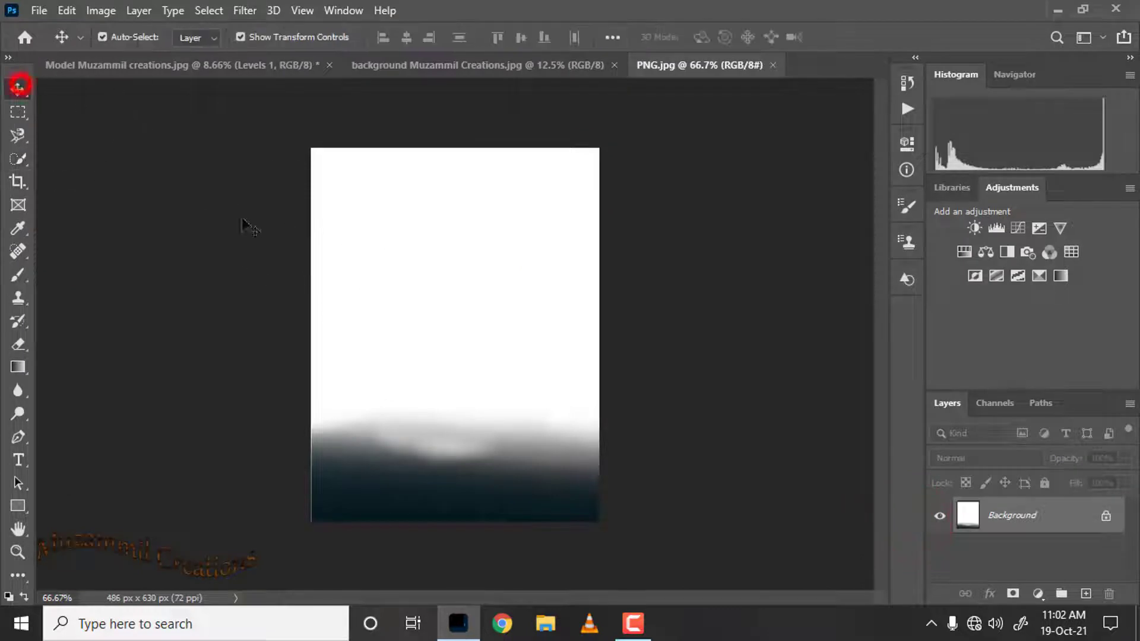
mouse_move(438, 324)
mouse_down()
mouse_move(208, 66)
mouse_move(217, 75)
mouse_up()
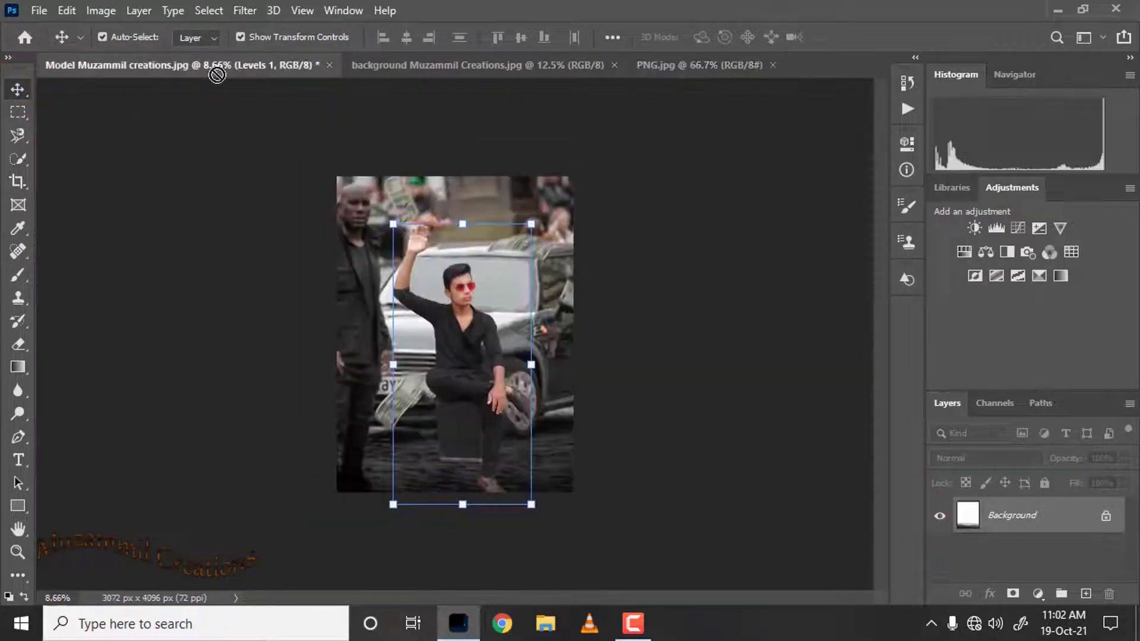
Drop the gradient in as Layer 2 and transform it to about 720% width over the lower half.
mouse_move(503, 471)
mouse_down()
mouse_move(478, 467)
mouse_move(596, 399)
mouse_up()
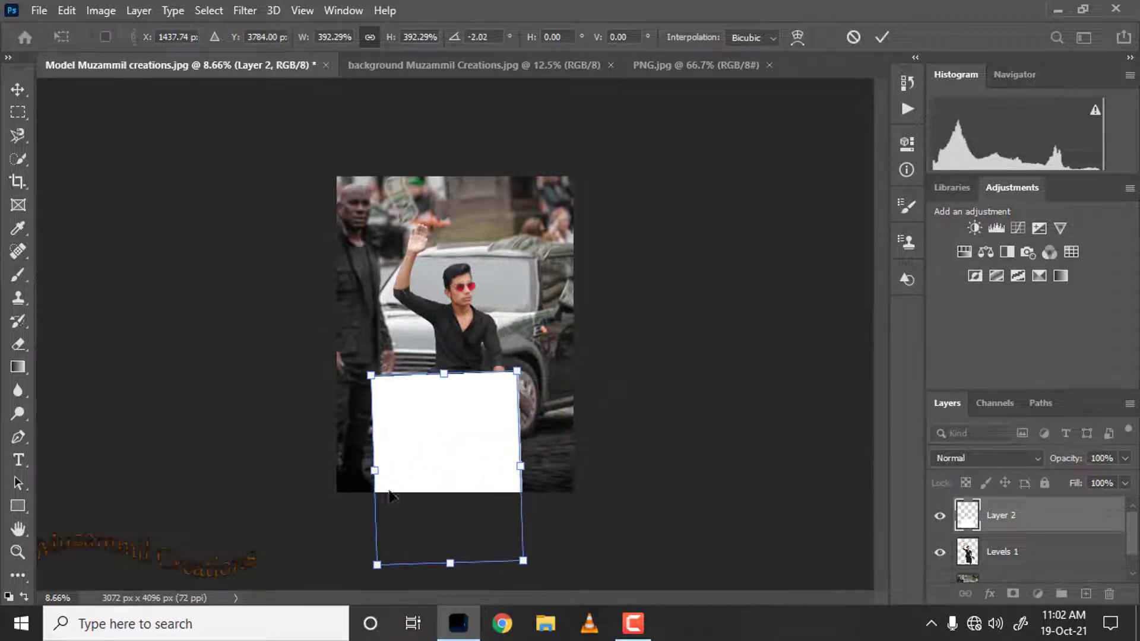
drag(391, 494, 422, 437)
drag(363, 367, 364, 356)
drag(439, 395, 465, 438)
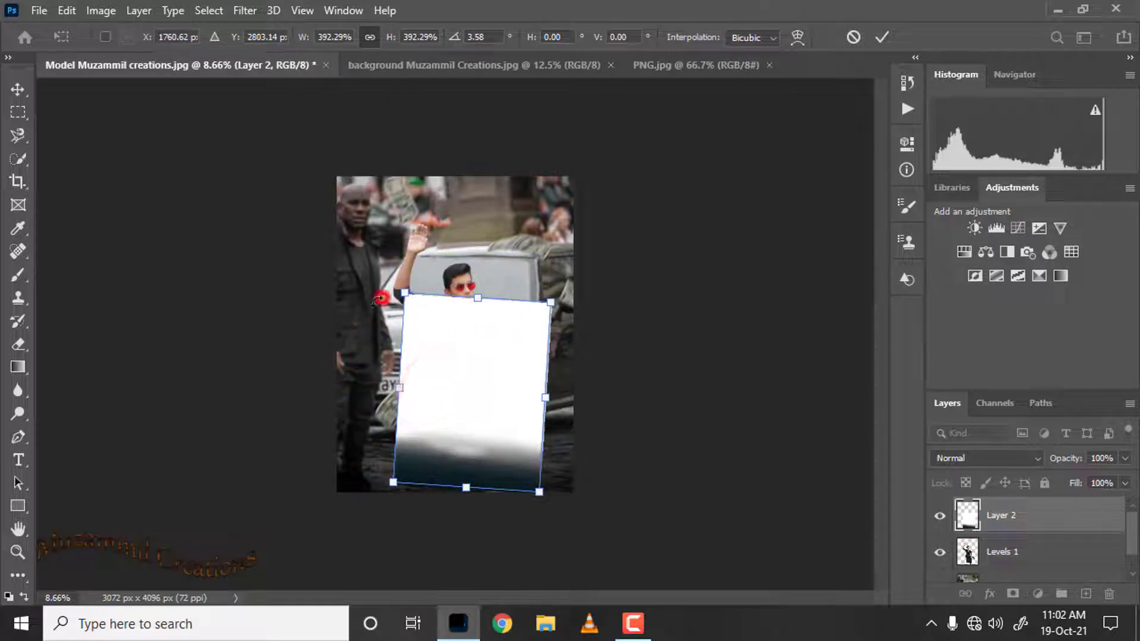
drag(380, 299, 395, 279)
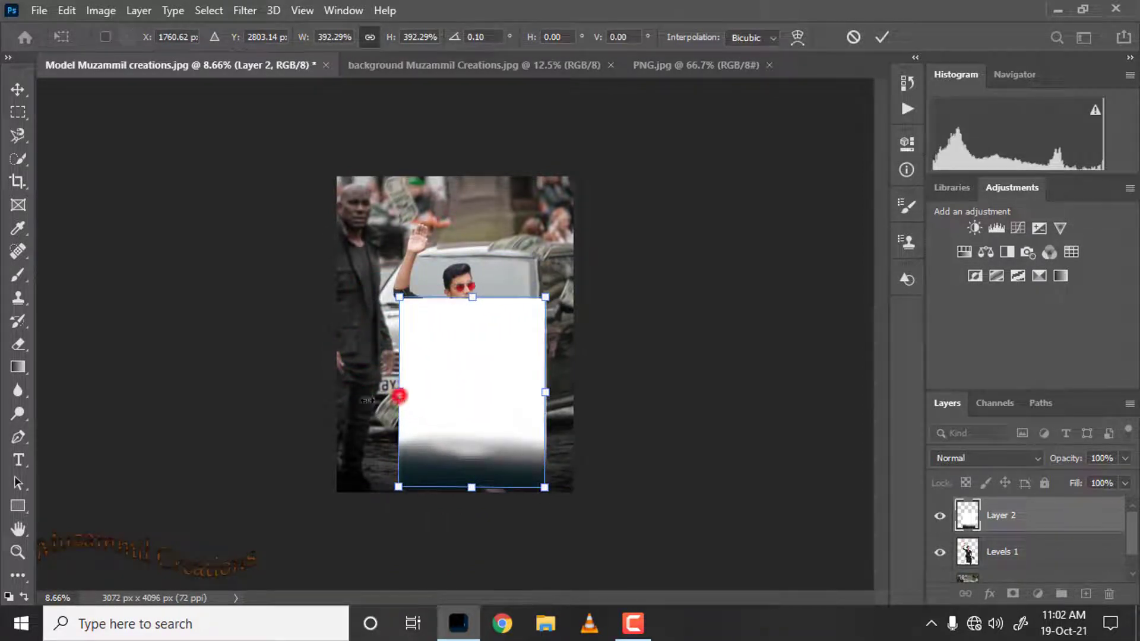
drag(399, 396, 410, 397)
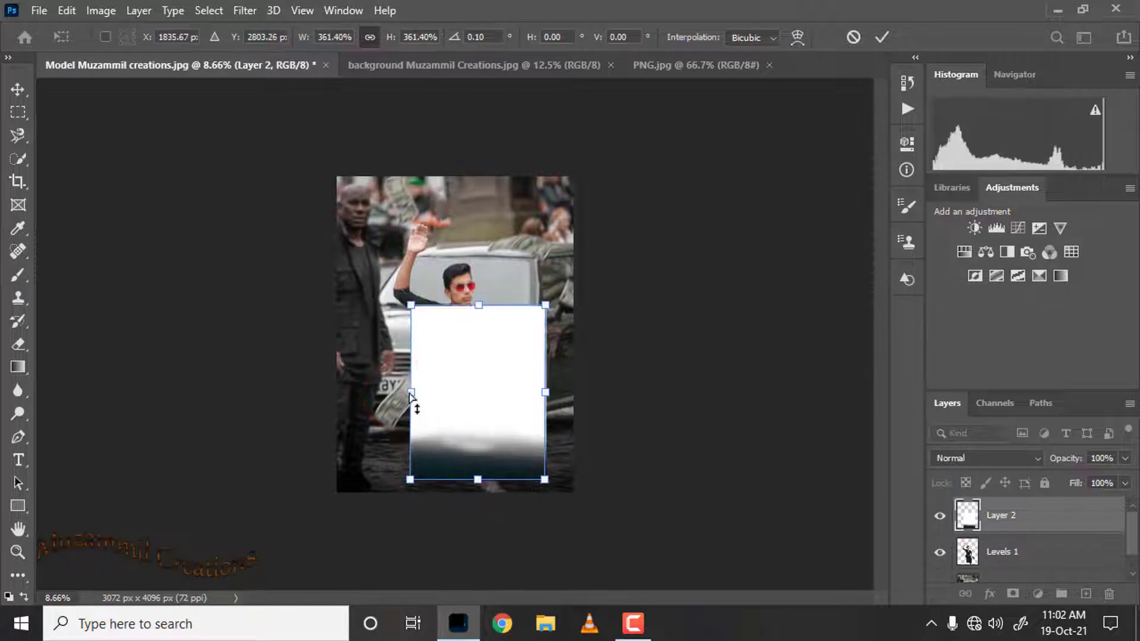
drag(409, 397, 321, 396)
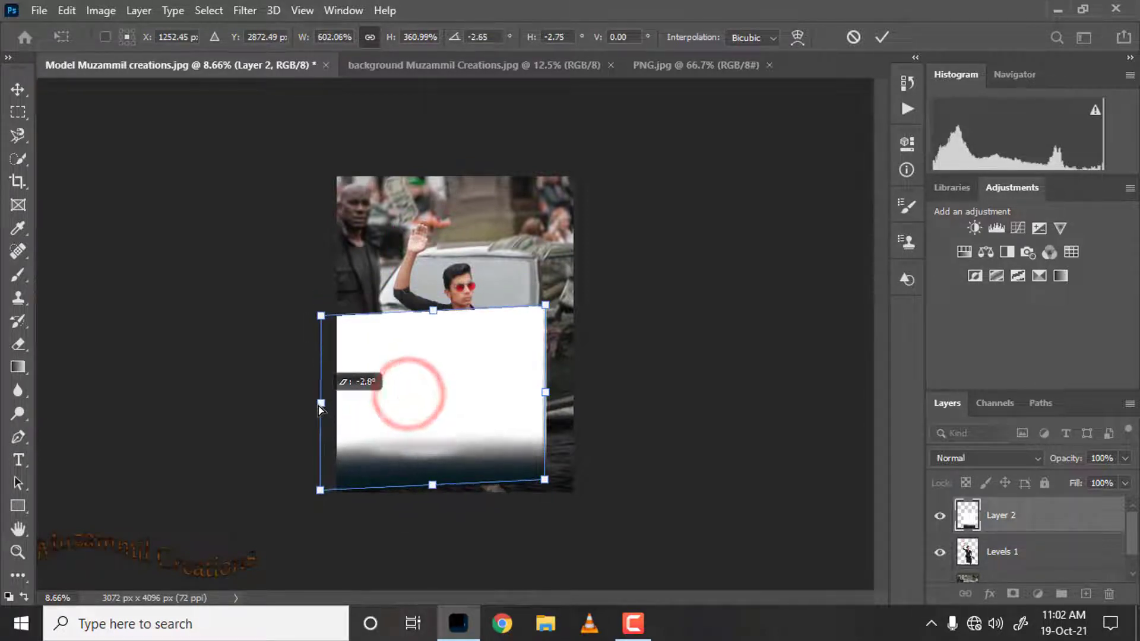
mouse_move(540, 395)
mouse_down()
mouse_move(557, 410)
mouse_move(587, 409)
mouse_up()
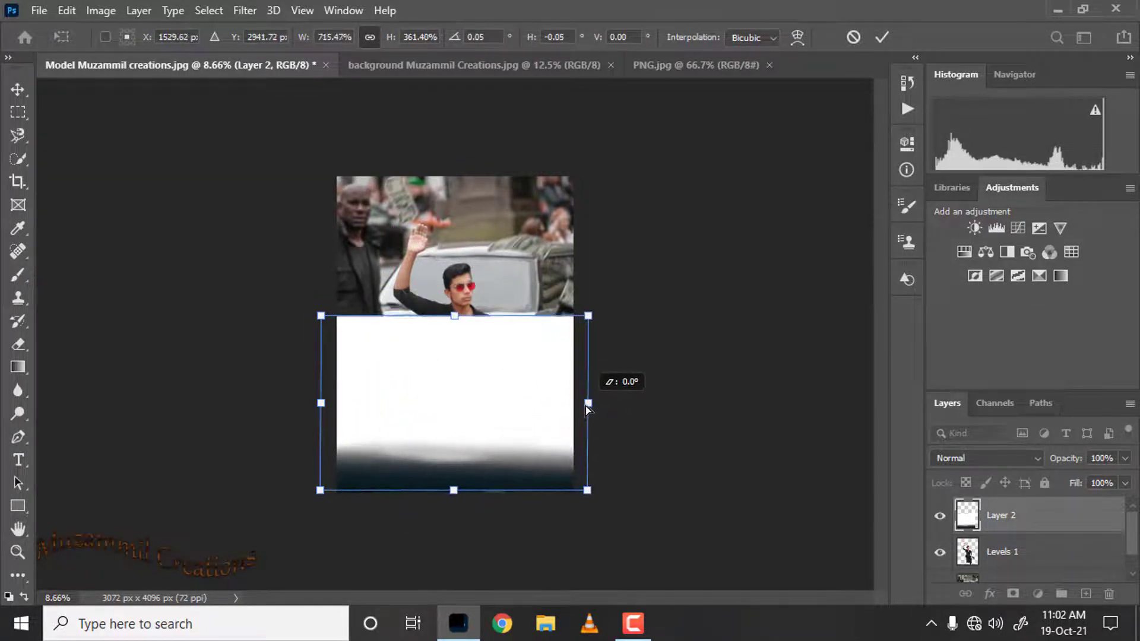
drag(466, 491, 458, 498)
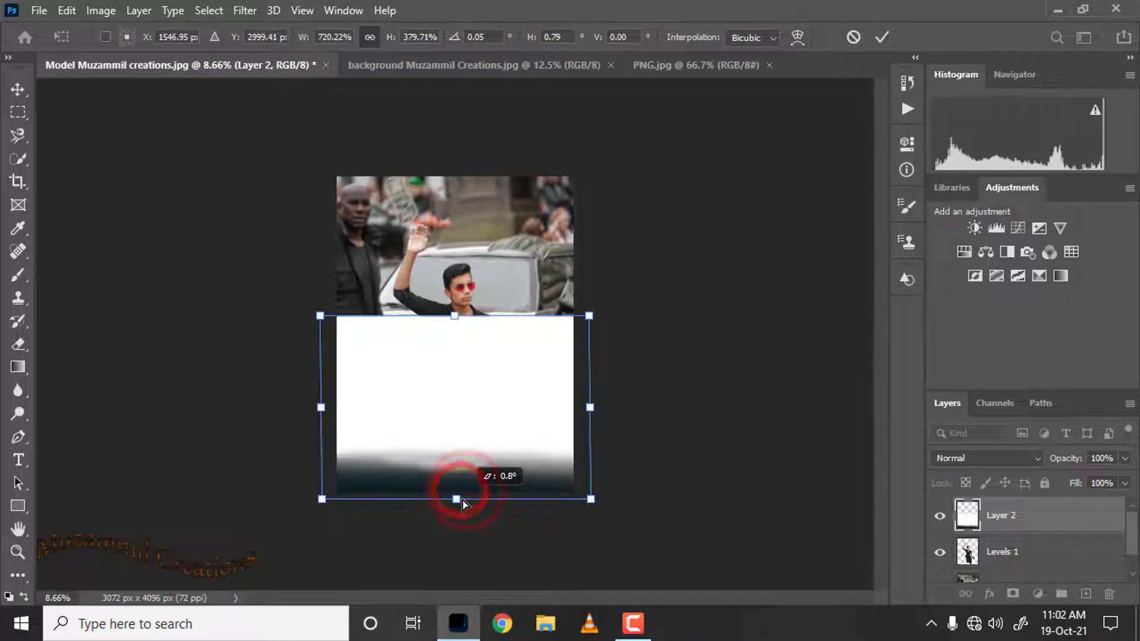
drag(452, 317, 451, 310)
click(18, 483)
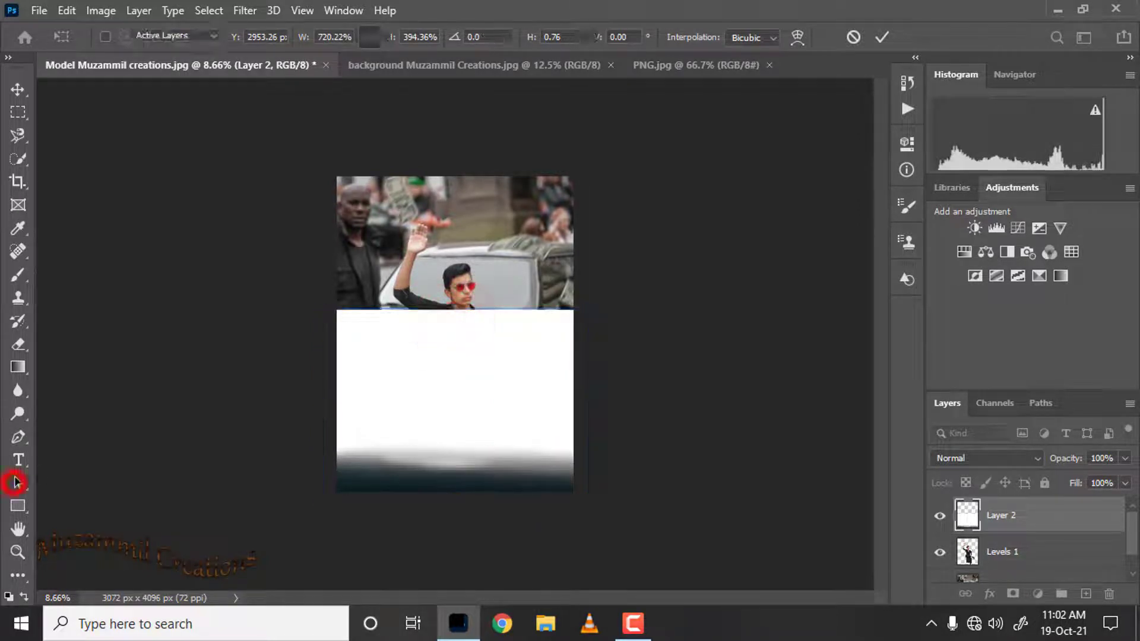
Erase Layer 2's gradient at full strength to reveal the torso, man, car, legs and ground.
click(19, 346)
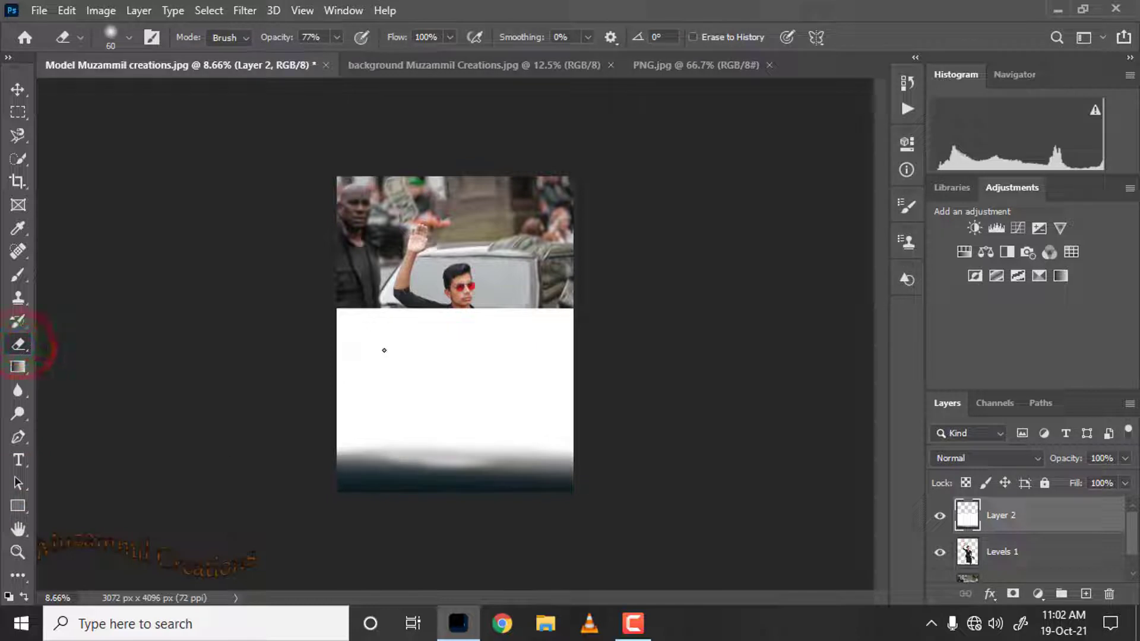
drag(457, 298, 452, 356)
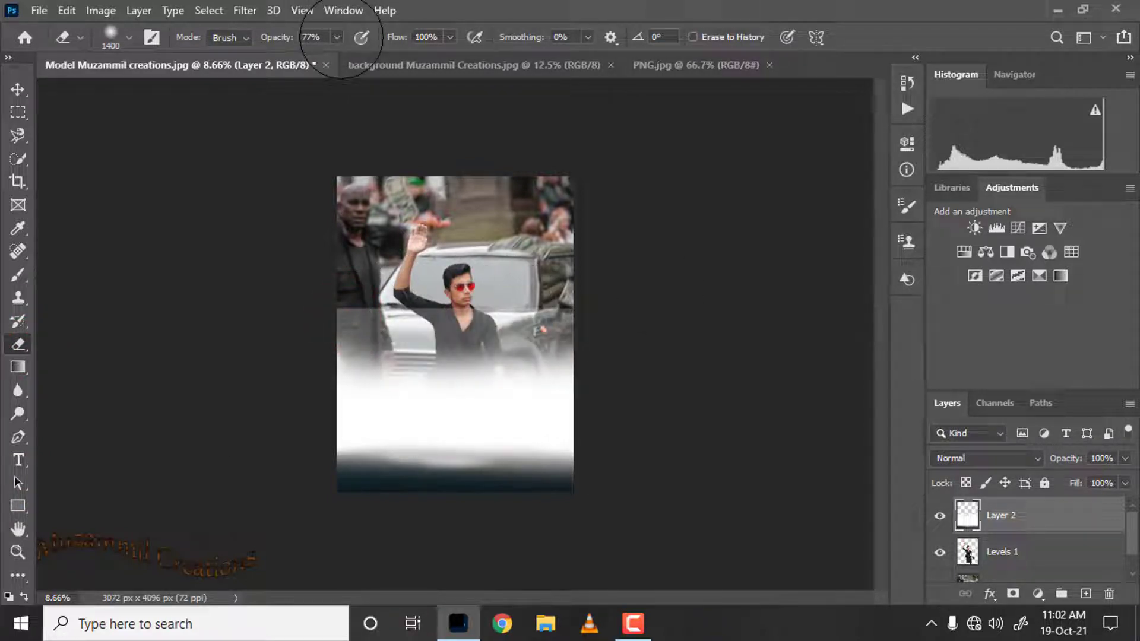
click(382, 331)
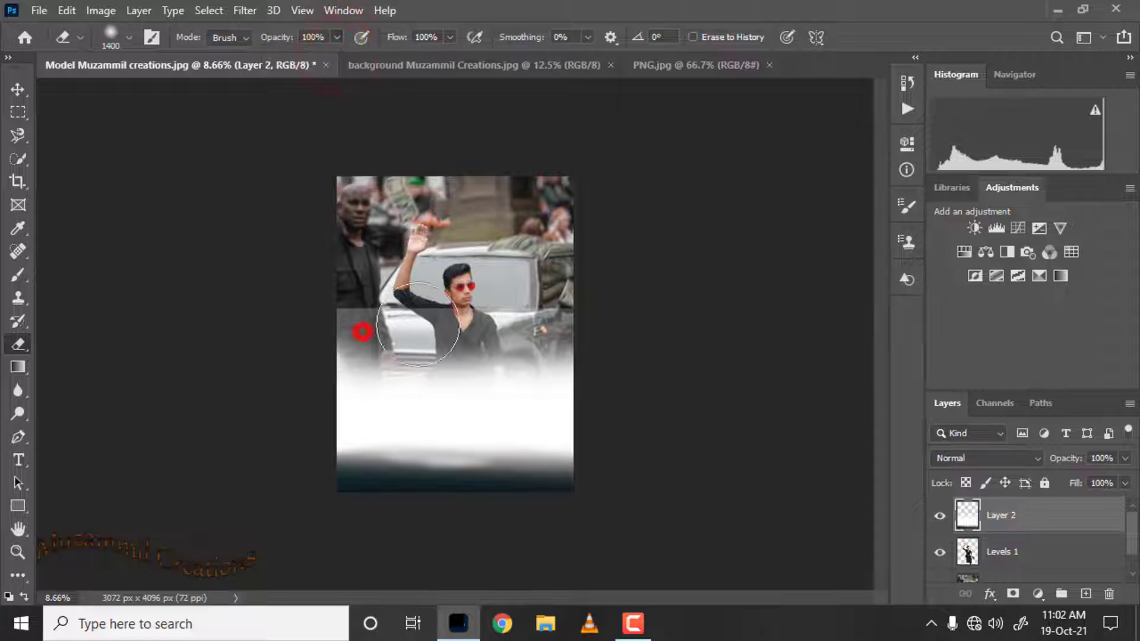
mouse_move(356, 330)
mouse_down()
mouse_move(384, 386)
mouse_move(502, 396)
mouse_move(327, 415)
mouse_up()
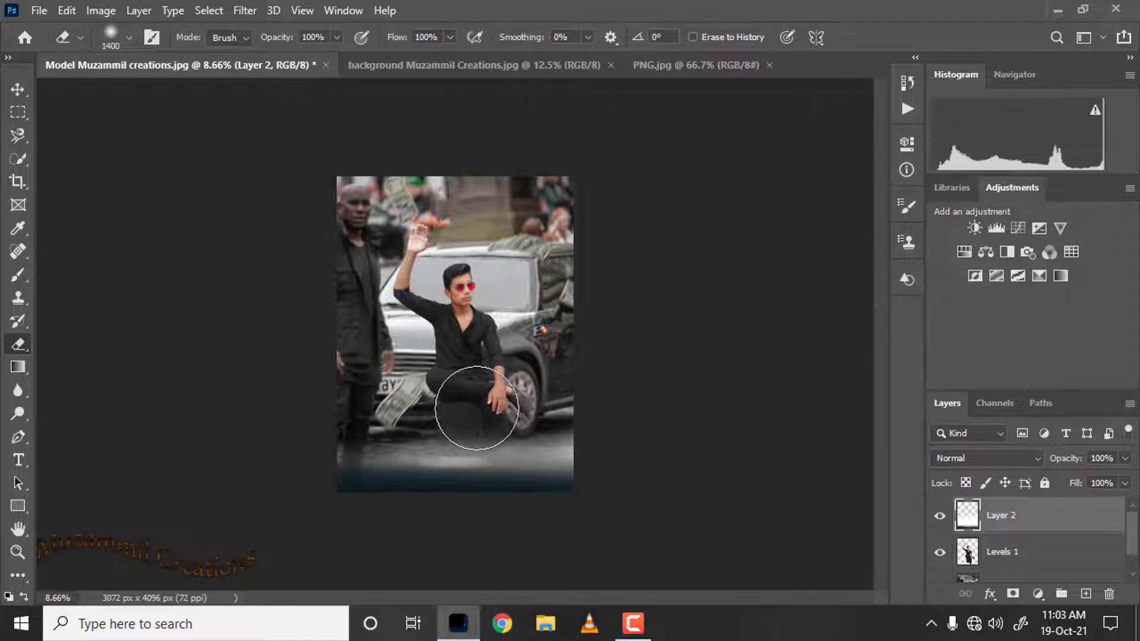
mouse_move(476, 409)
mouse_down()
mouse_move(580, 433)
mouse_move(507, 429)
mouse_up()
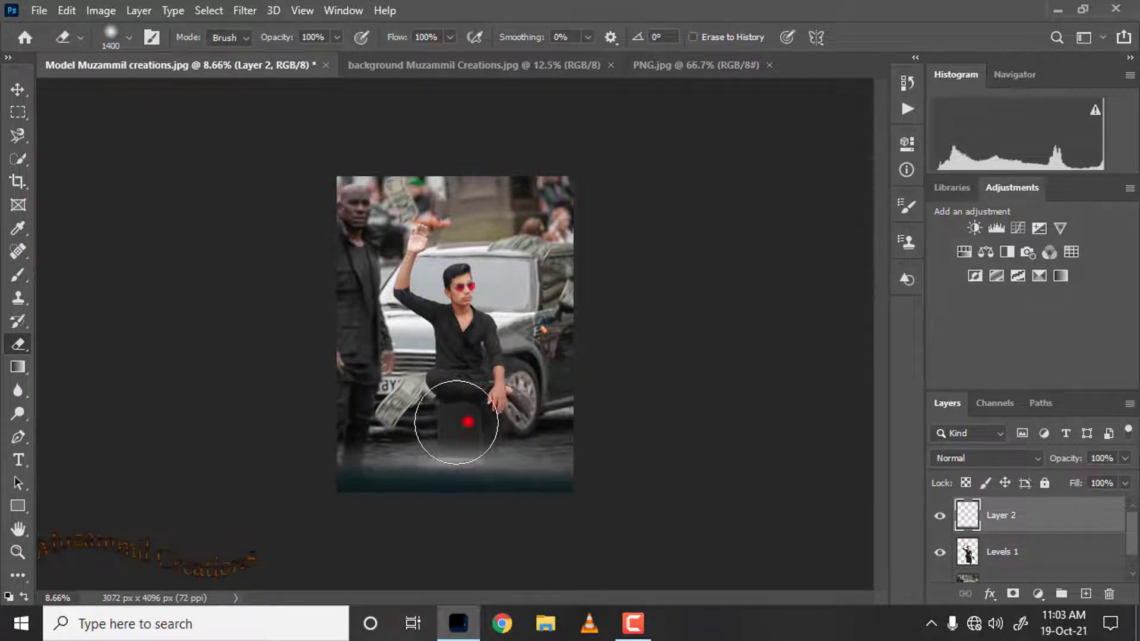
click(468, 421)
click(992, 459)
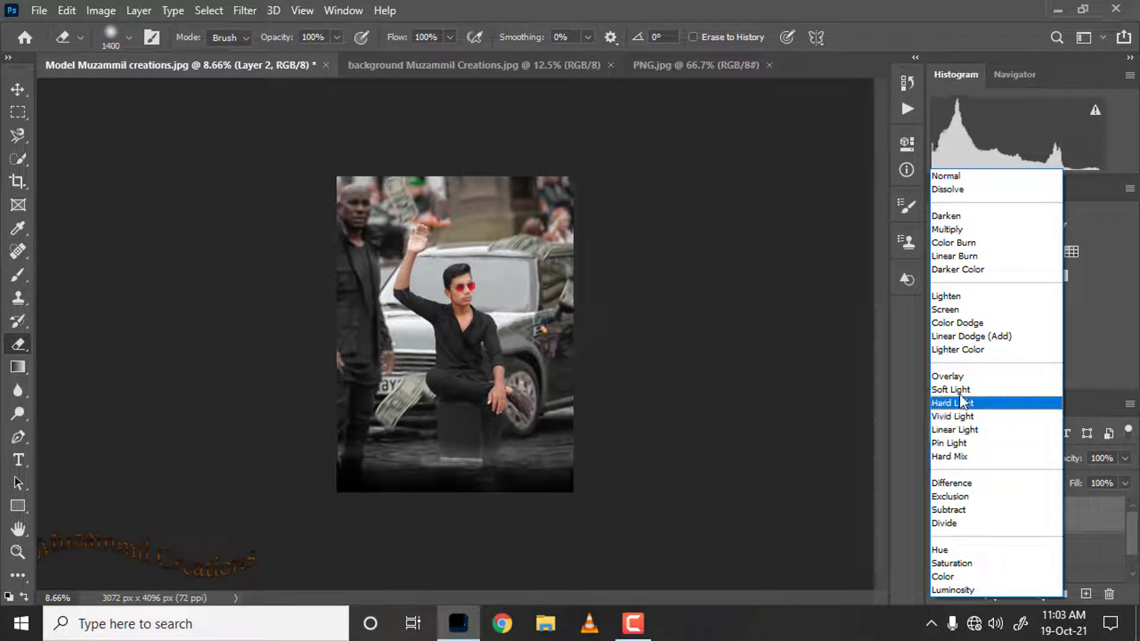
Set Layer 2 to Soft Light at 70% opacity and toggle it to compare before and after.
click(963, 392)
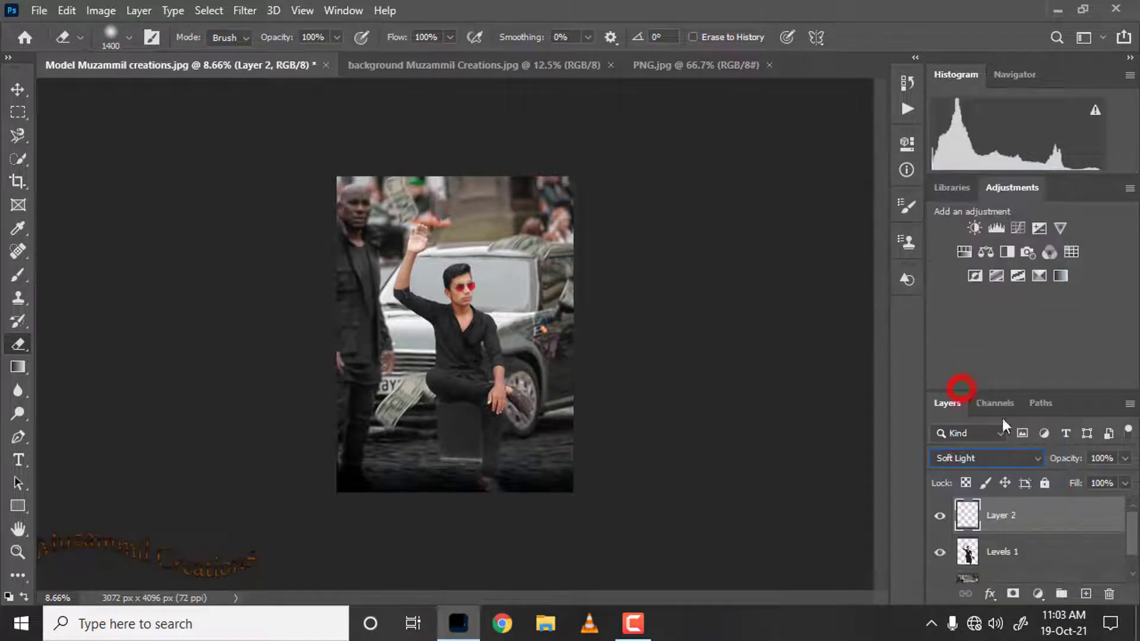
drag(1122, 461, 1096, 480)
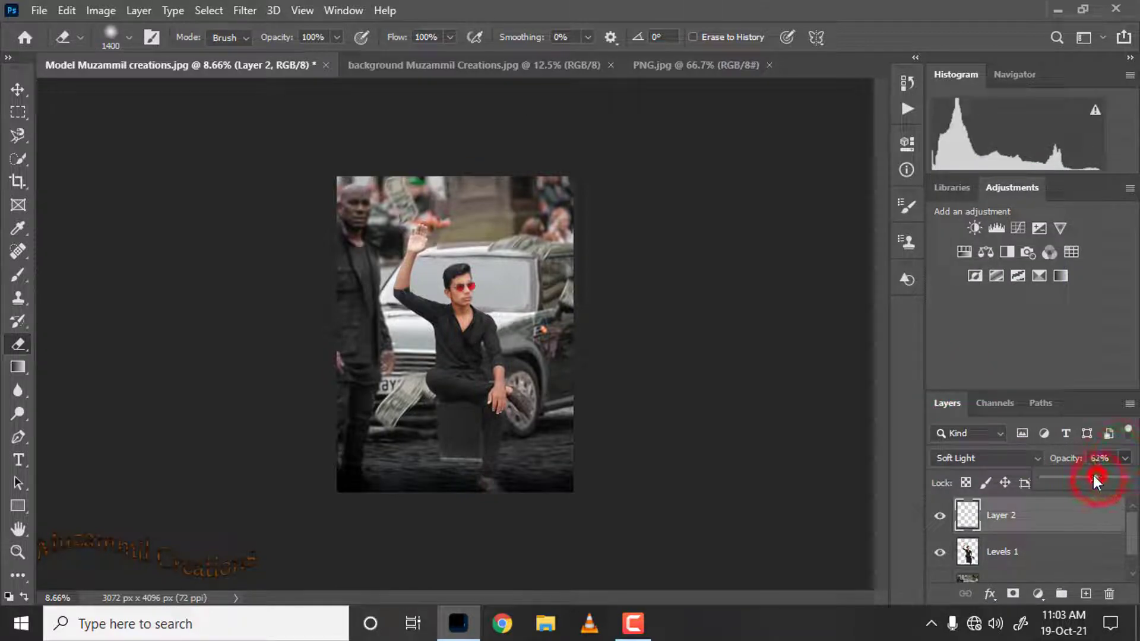
click(940, 515)
click(940, 515)
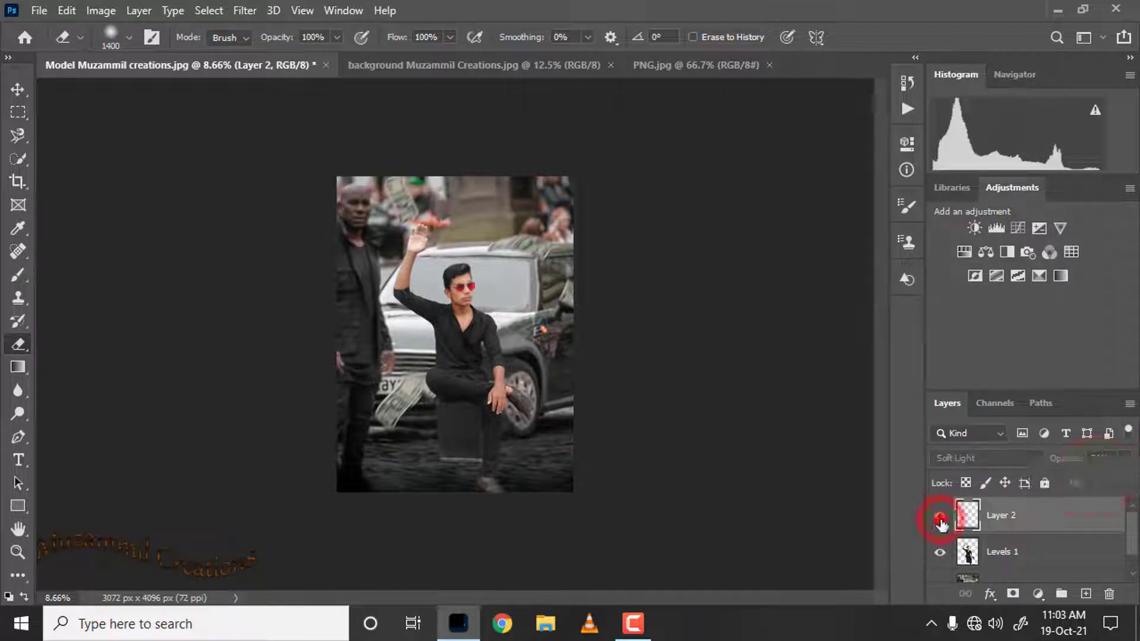
scroll(452, 374, up, 3)
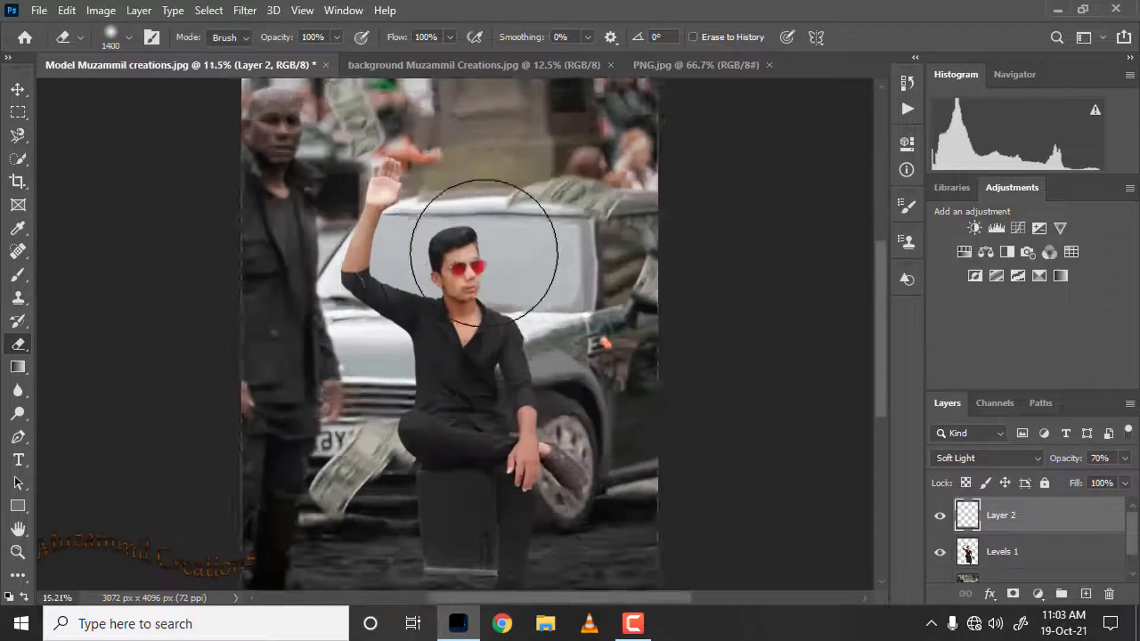
scroll(483, 242, up, 3)
scroll(470, 203, up, 3)
Launch Liquify on the model layer and zoom the preview onto the head.
click(245, 10)
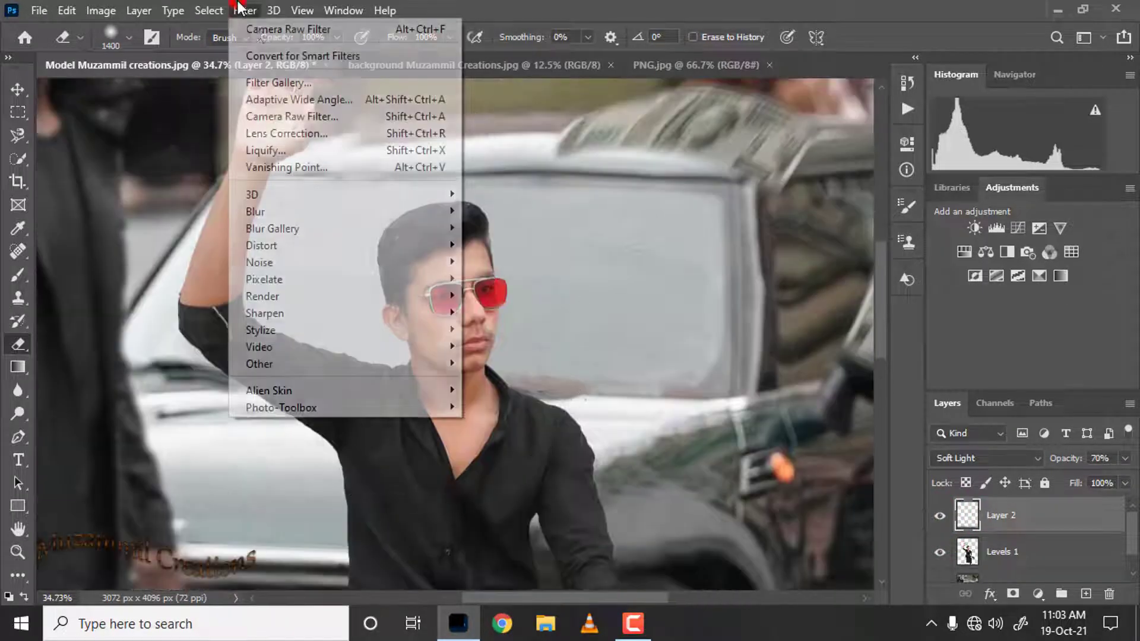
click(986, 552)
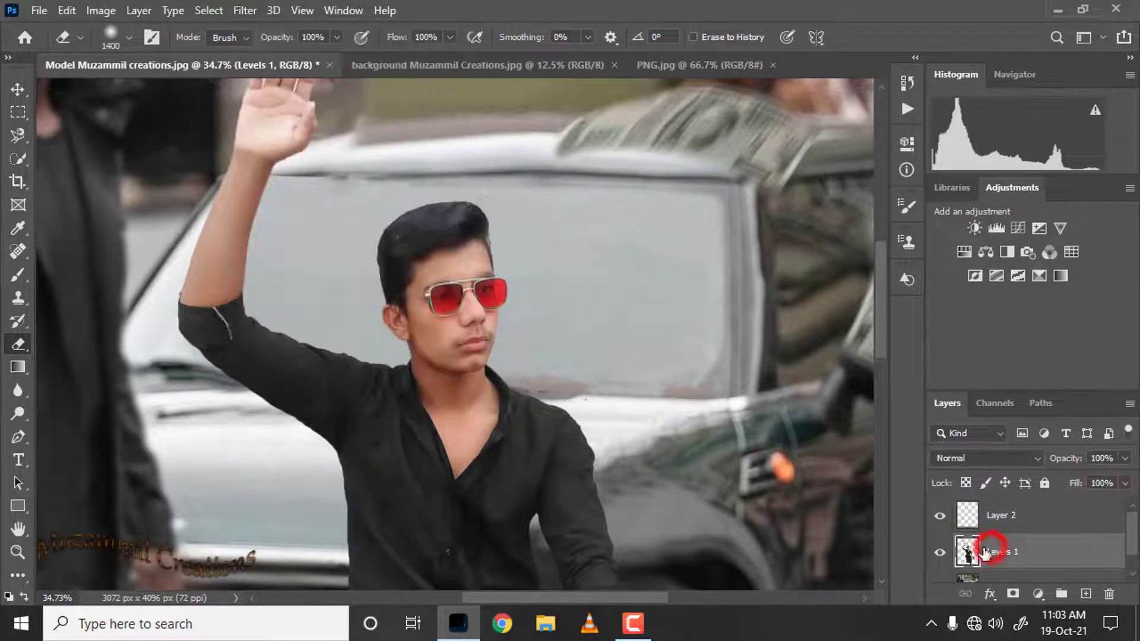
click(245, 10)
click(283, 145)
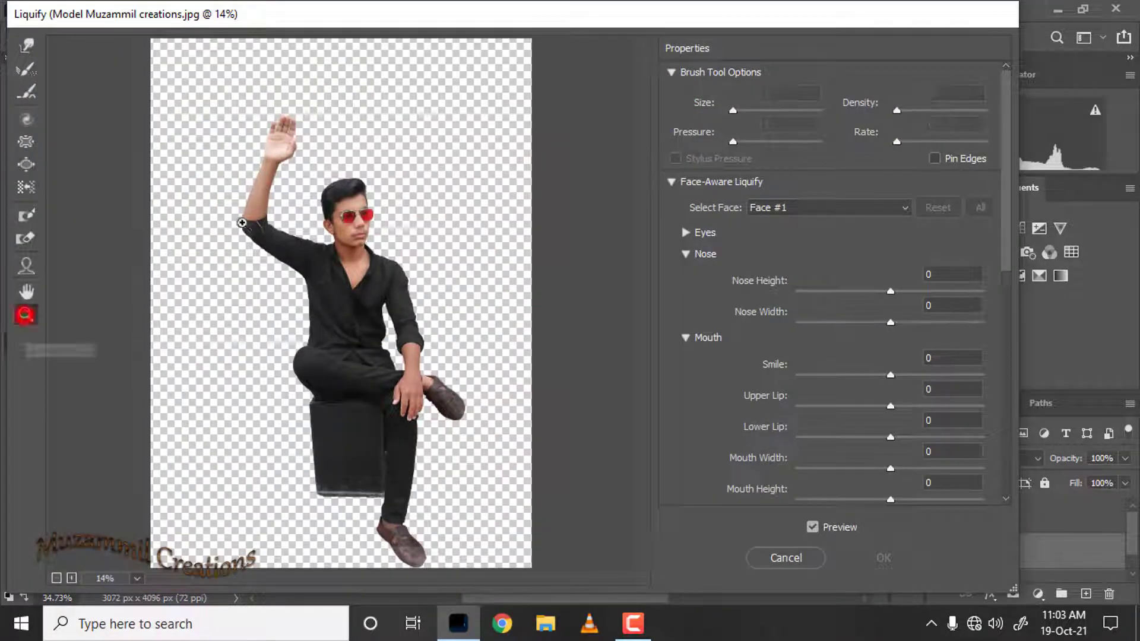
drag(327, 175, 395, 234)
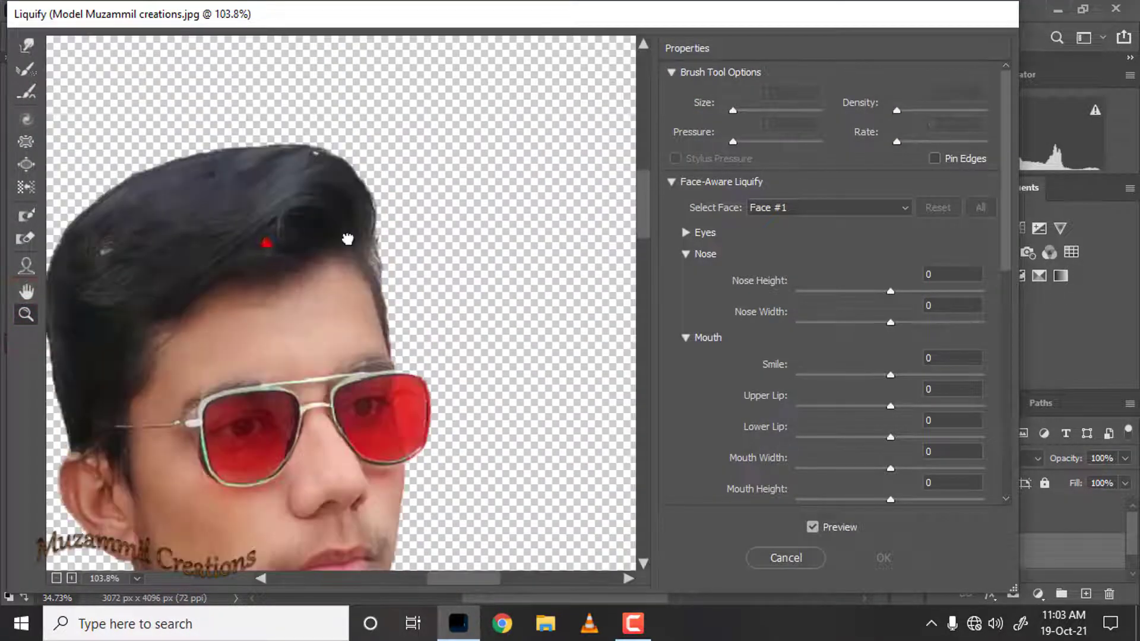
drag(266, 243, 400, 201)
Bloat the top and sides of the hair with an enlarged brush.
click(27, 45)
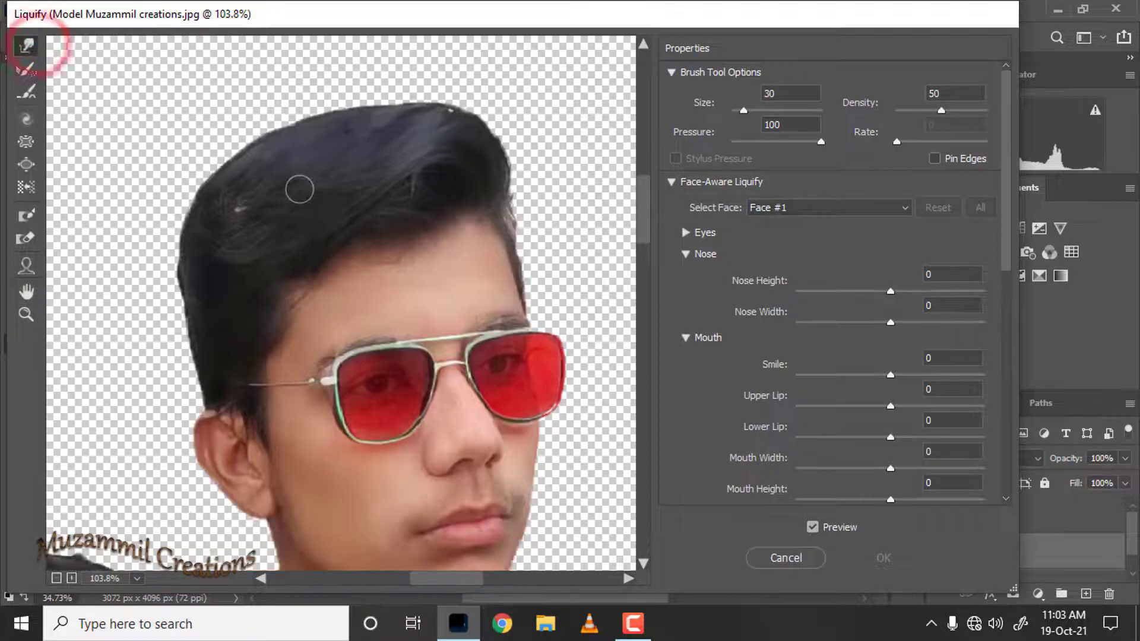
click(26, 164)
click(243, 178)
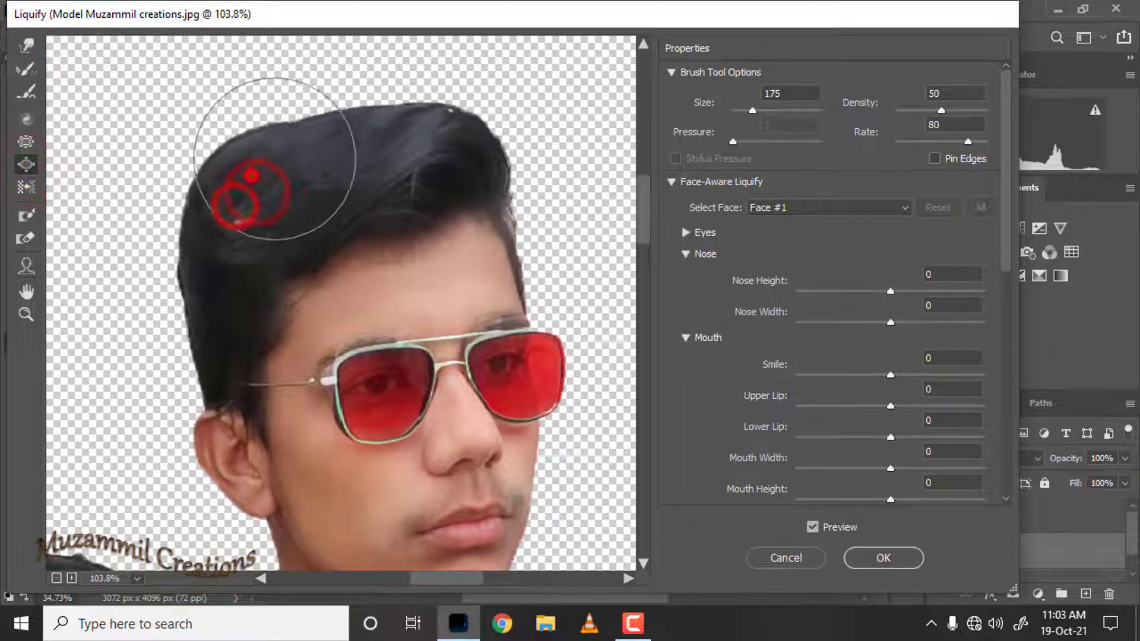
click(320, 168)
click(356, 135)
click(401, 141)
click(467, 157)
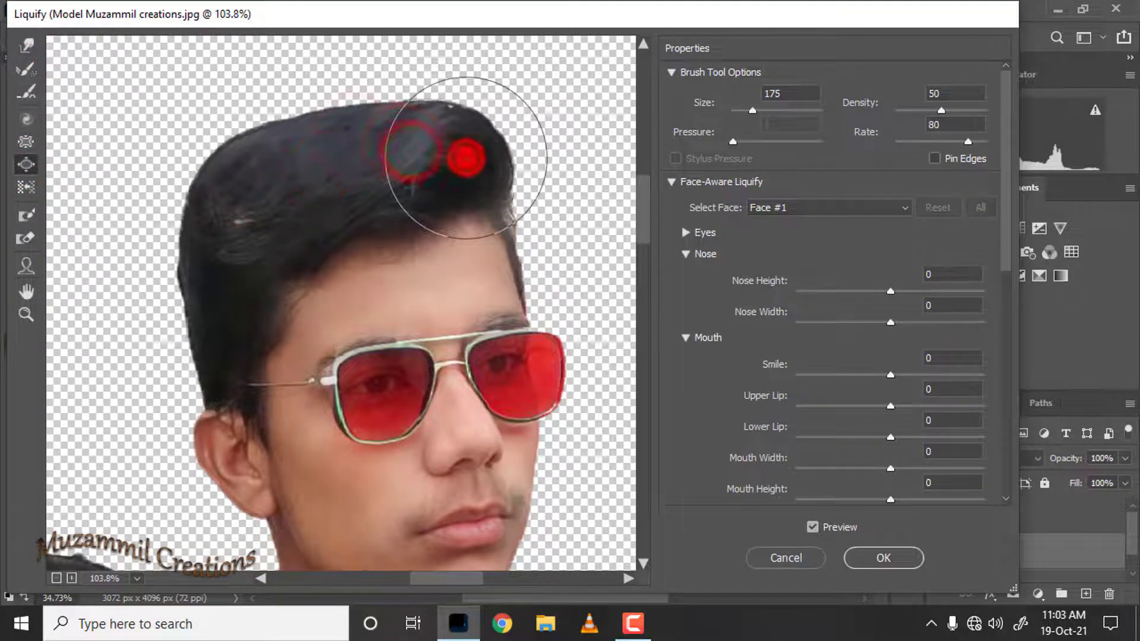
click(427, 167)
click(280, 201)
click(211, 248)
click(208, 295)
click(184, 199)
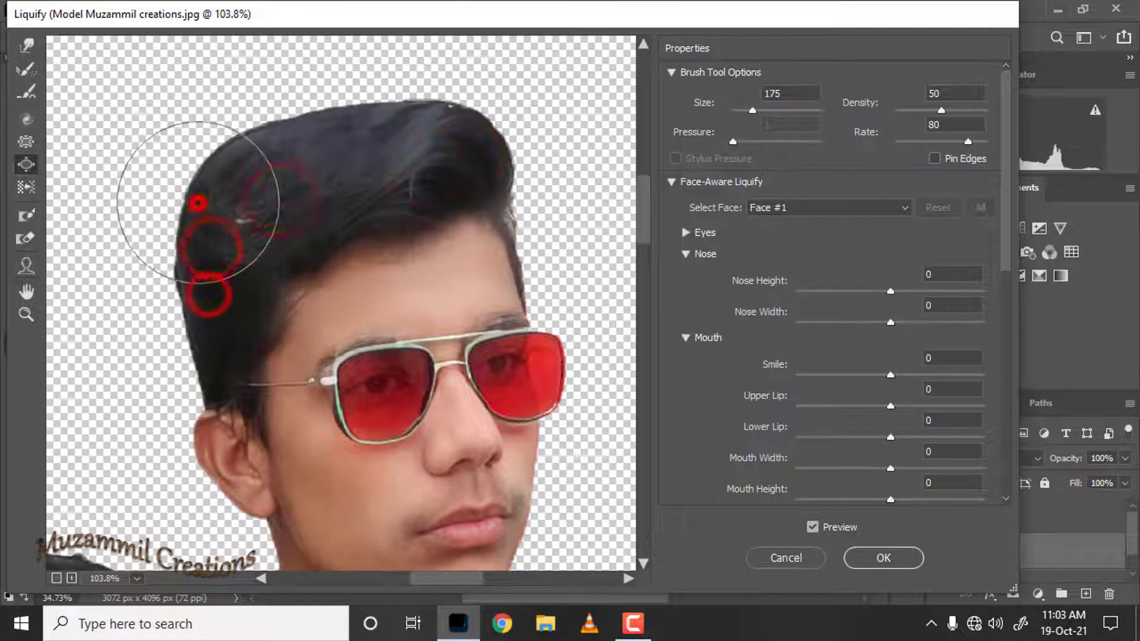
Forward Warp the hair edge outward and smooth it beside the temple.
click(26, 47)
scroll(532, 256, up, 3)
click(516, 217)
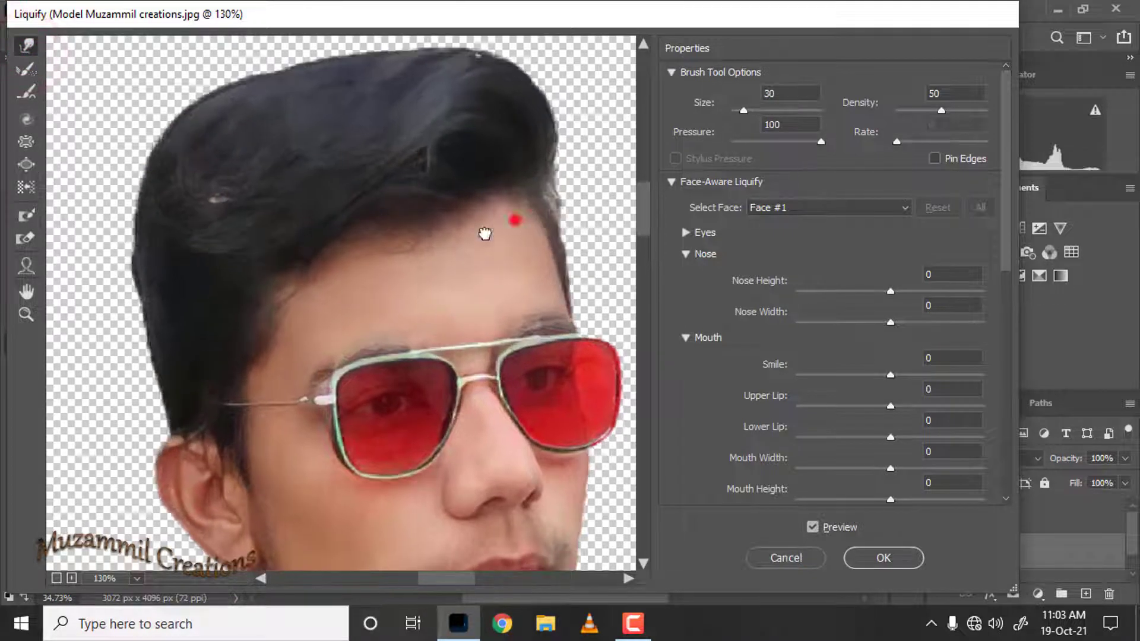
key(bracketright)
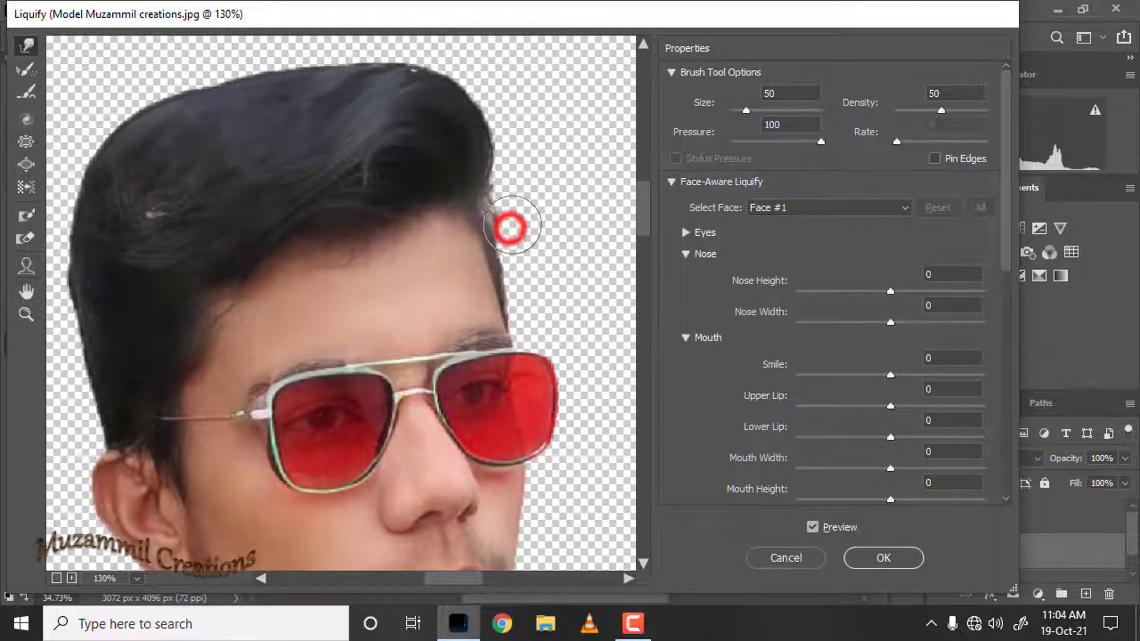
click(509, 247)
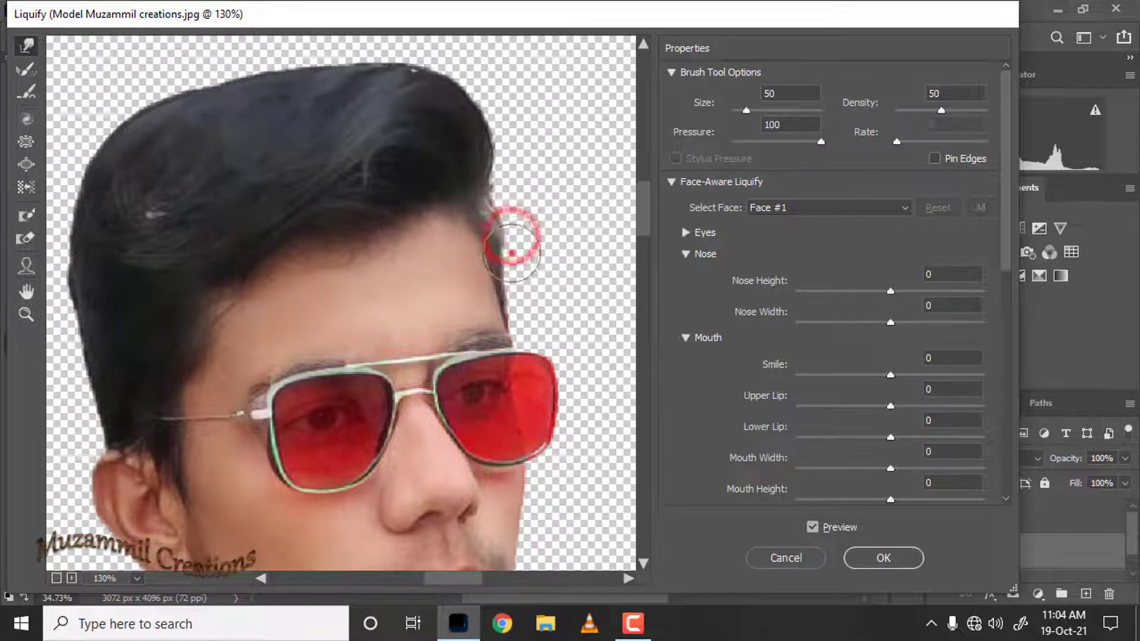
drag(512, 252, 522, 298)
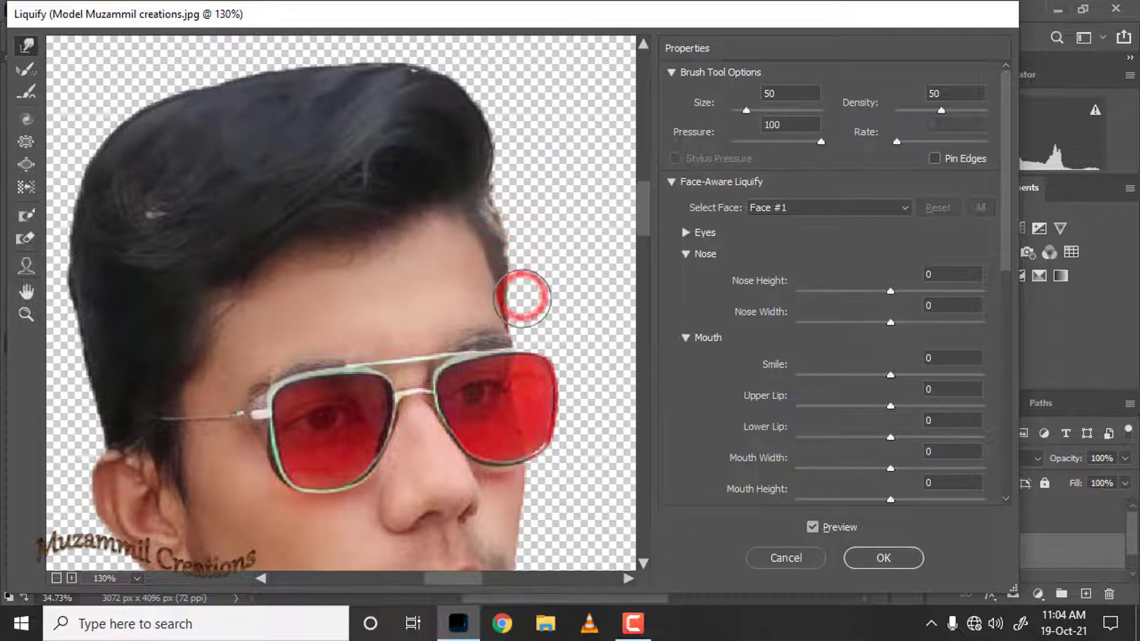
drag(511, 254, 485, 194)
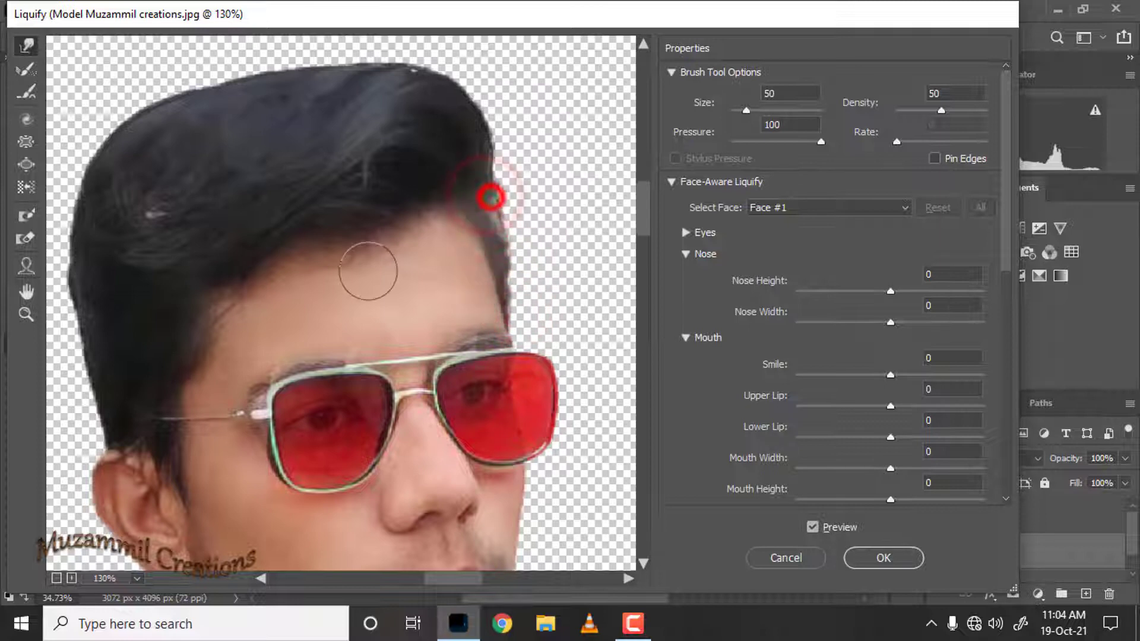
scroll(139, 409, down, 2)
scroll(172, 260, down, 1)
scroll(364, 427, down, 5)
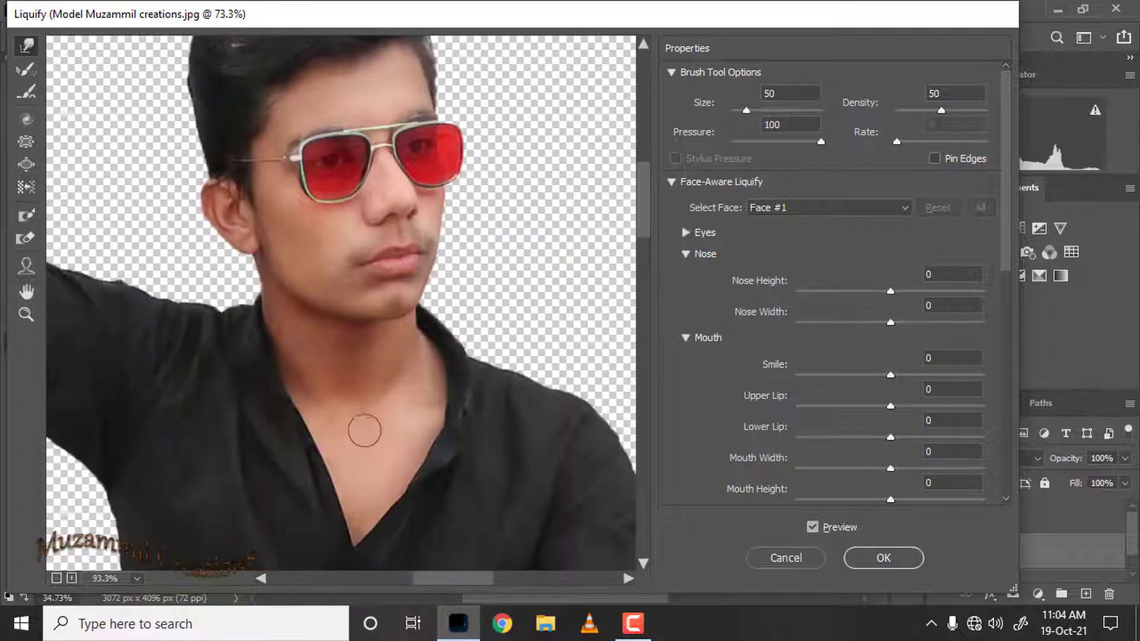
Compare the face and hair with Preview toggled, then apply the Liquify warp.
click(813, 528)
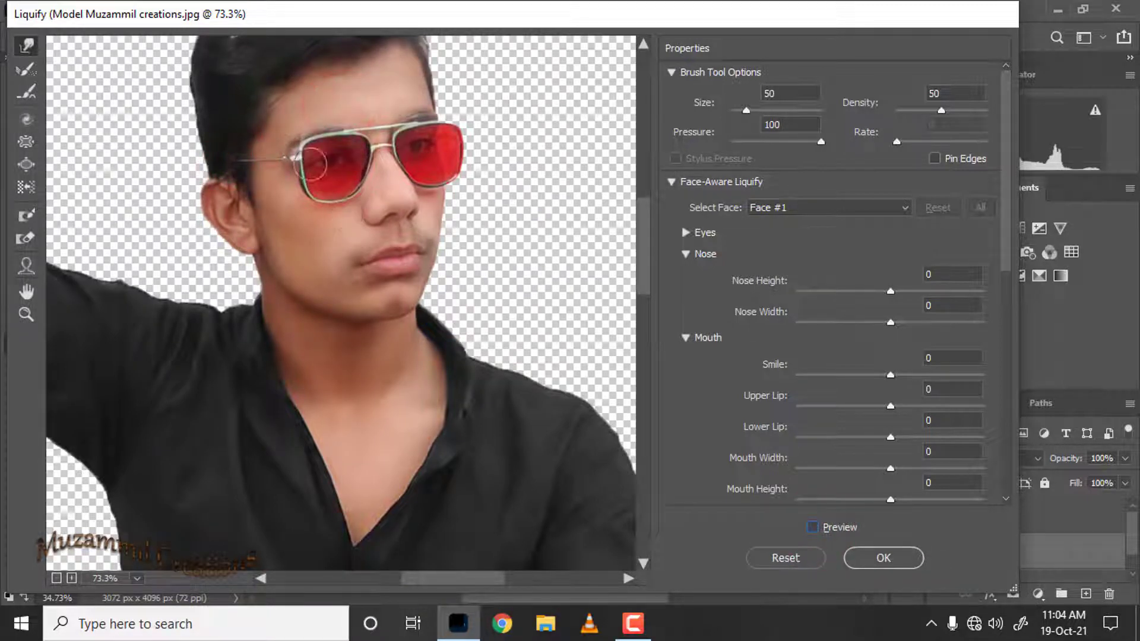
click(26, 291)
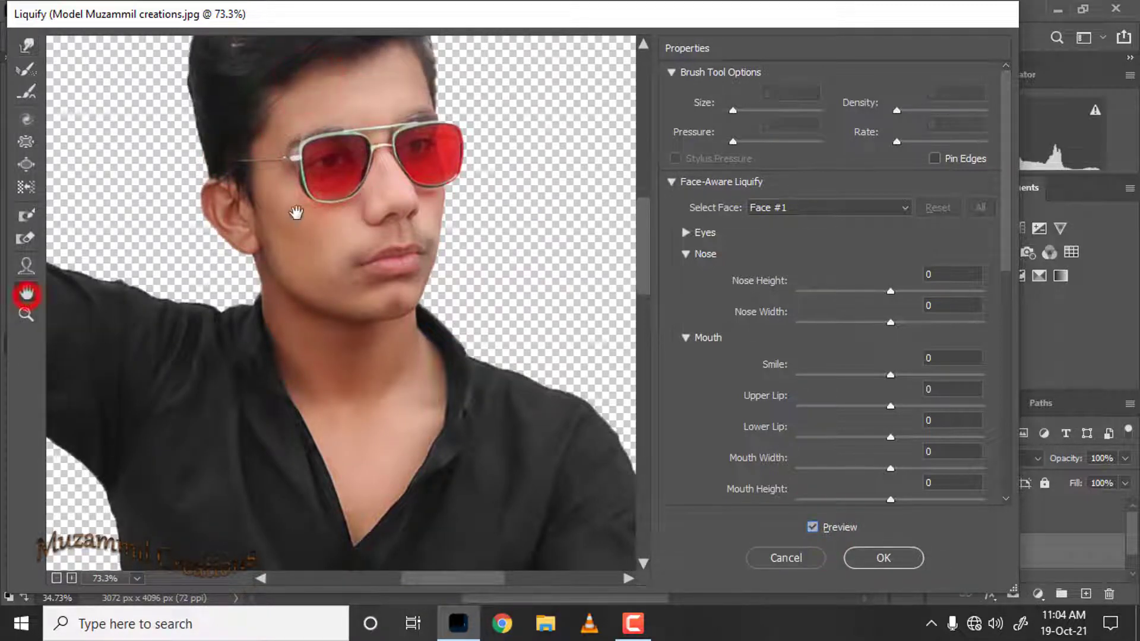
key(p)
drag(282, 146, 281, 315)
click(813, 528)
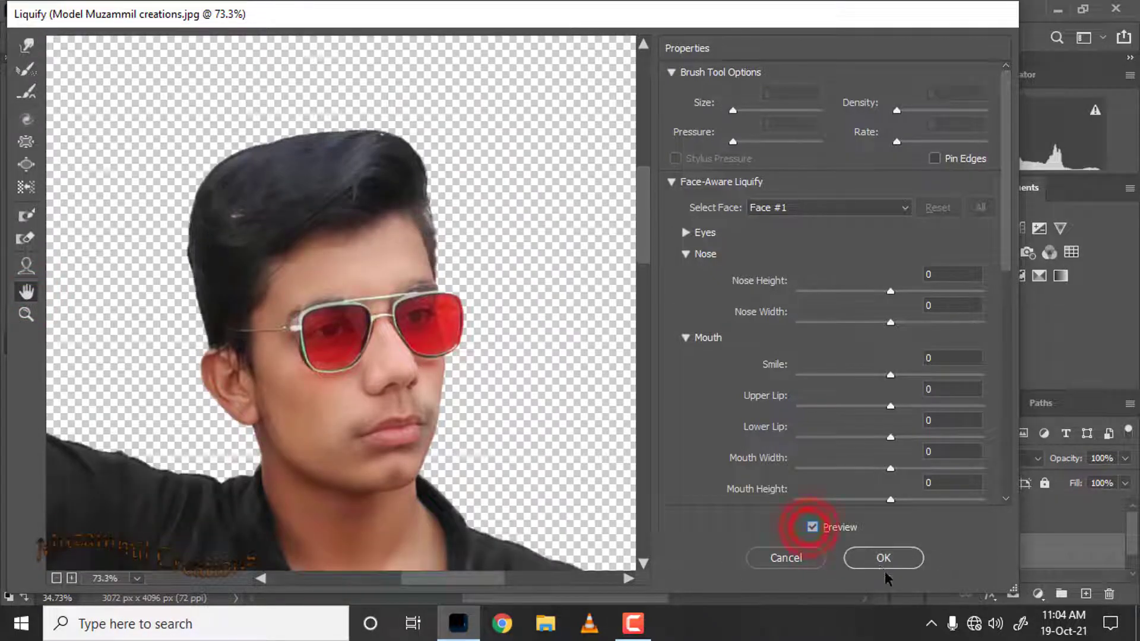
click(875, 552)
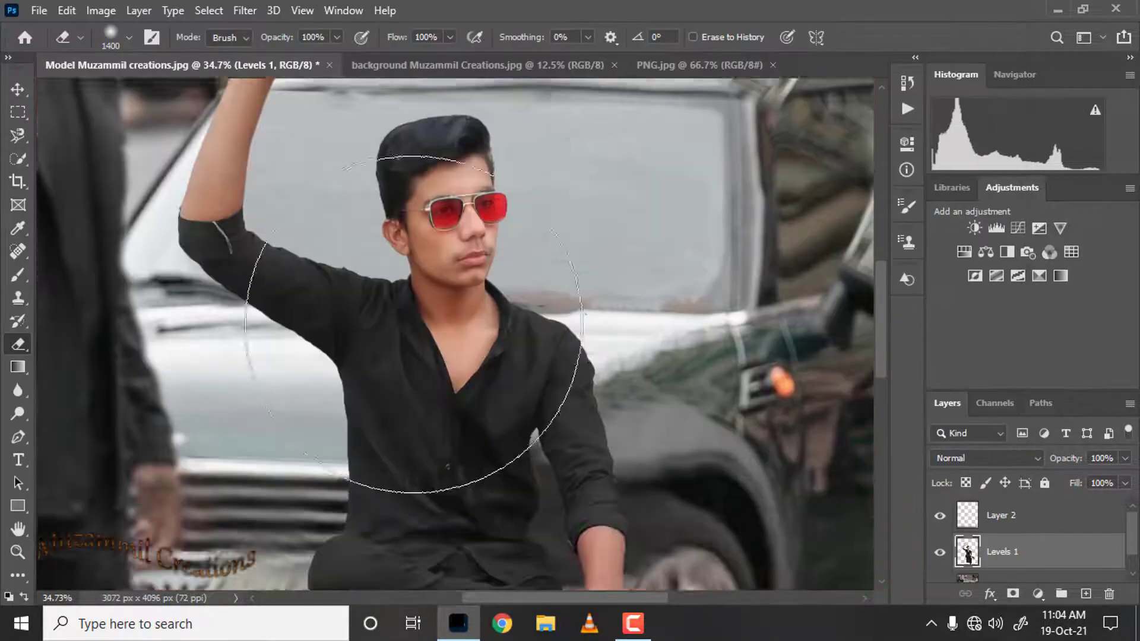
Make the Levels 1 model layer active and bring it into the Camera Raw Filter.
scroll(395, 372, down, 5)
scroll(395, 372, up, 2)
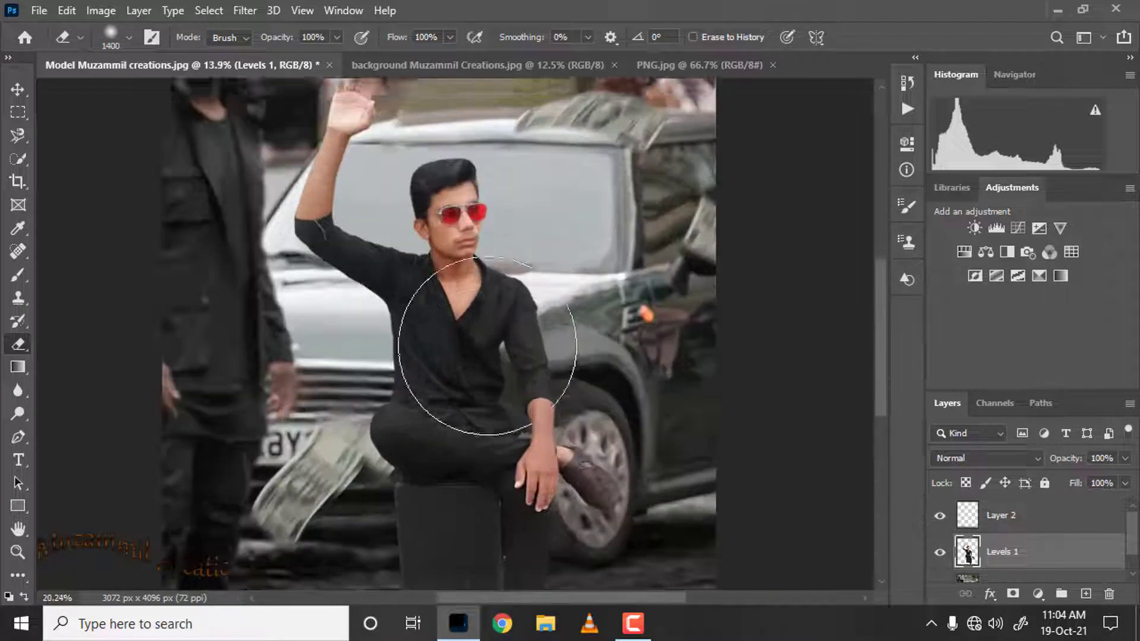
scroll(789, 478, down, 2)
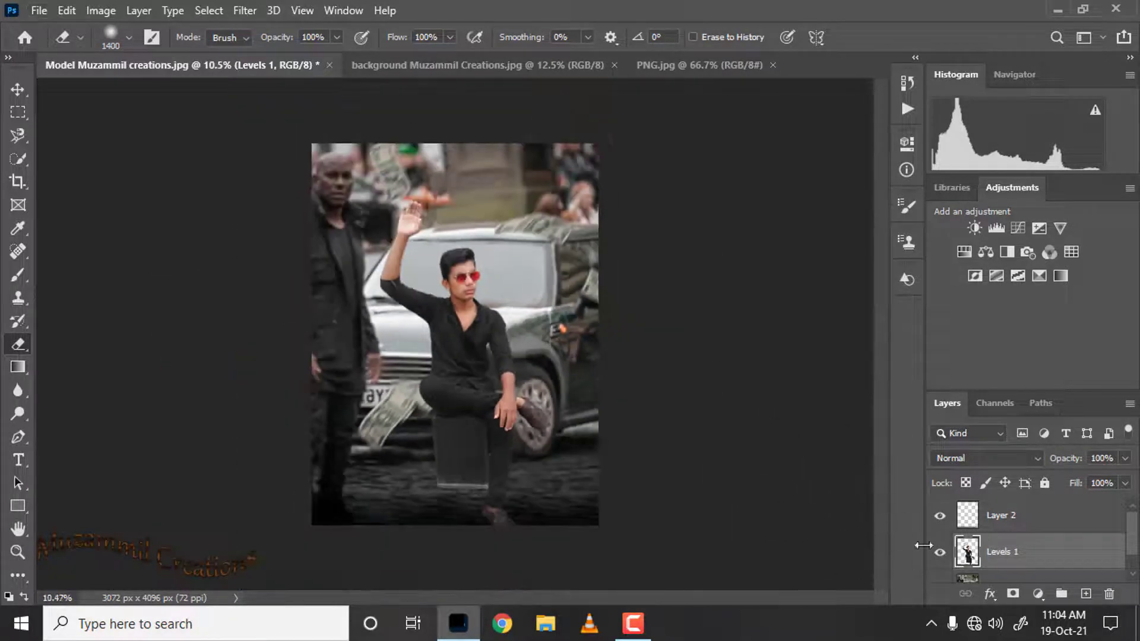
click(969, 528)
click(968, 551)
click(241, 10)
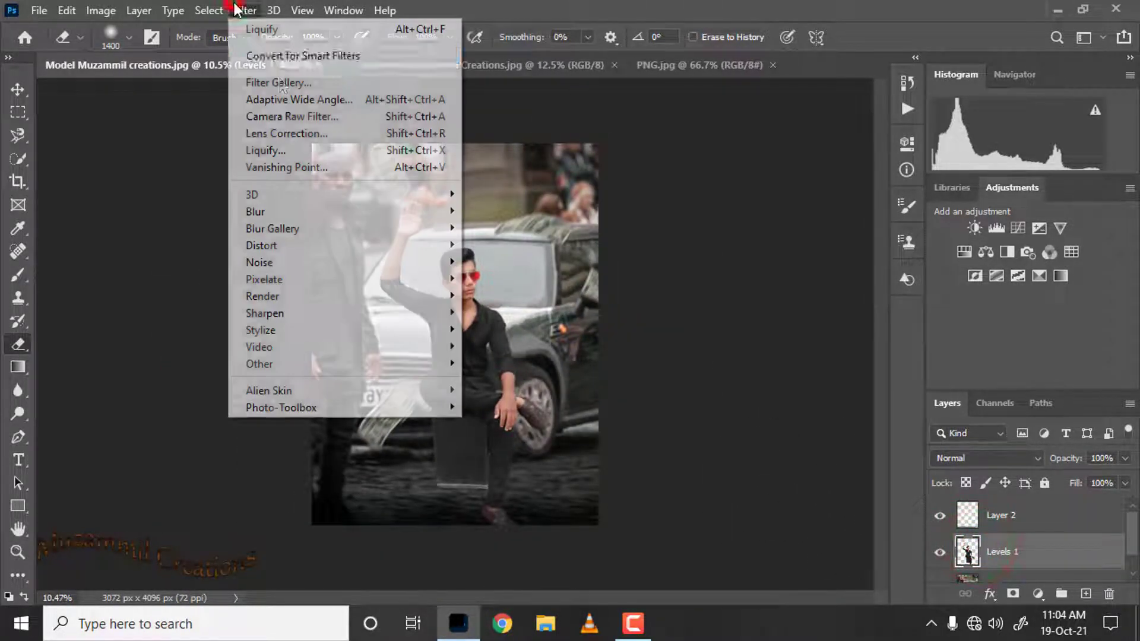
click(297, 114)
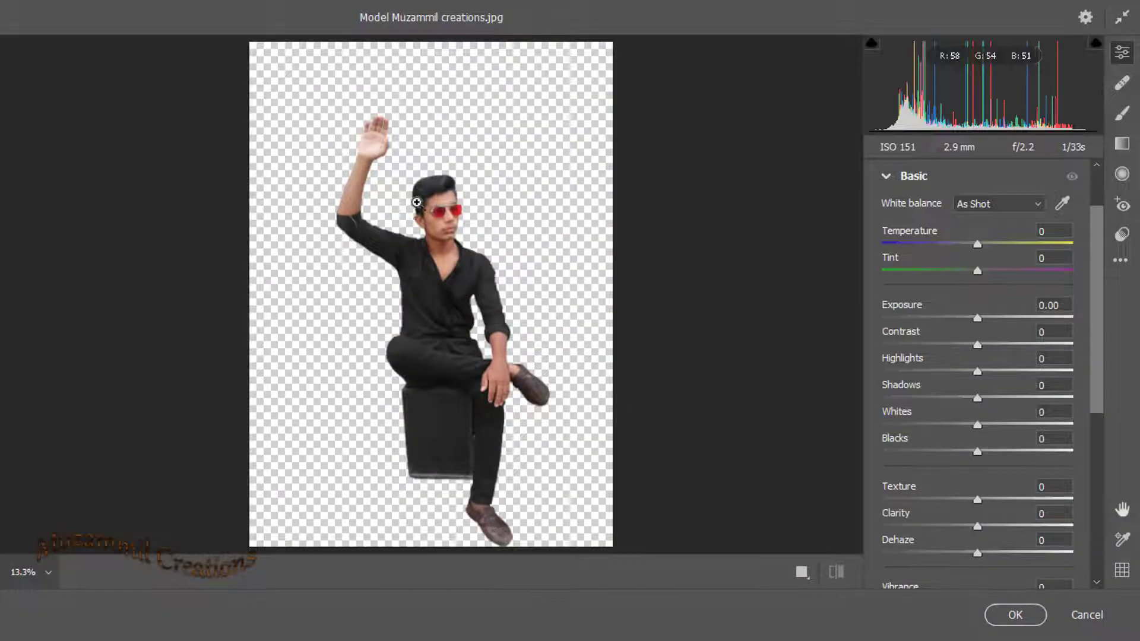
click(425, 206)
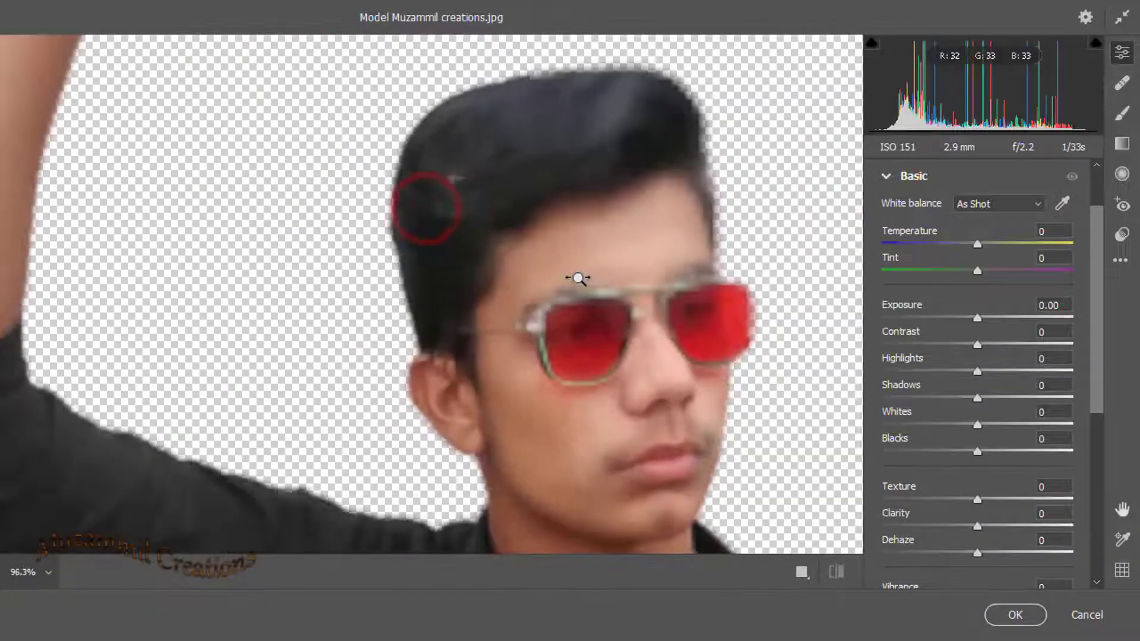
scroll(567, 278, down, 3)
click(613, 277)
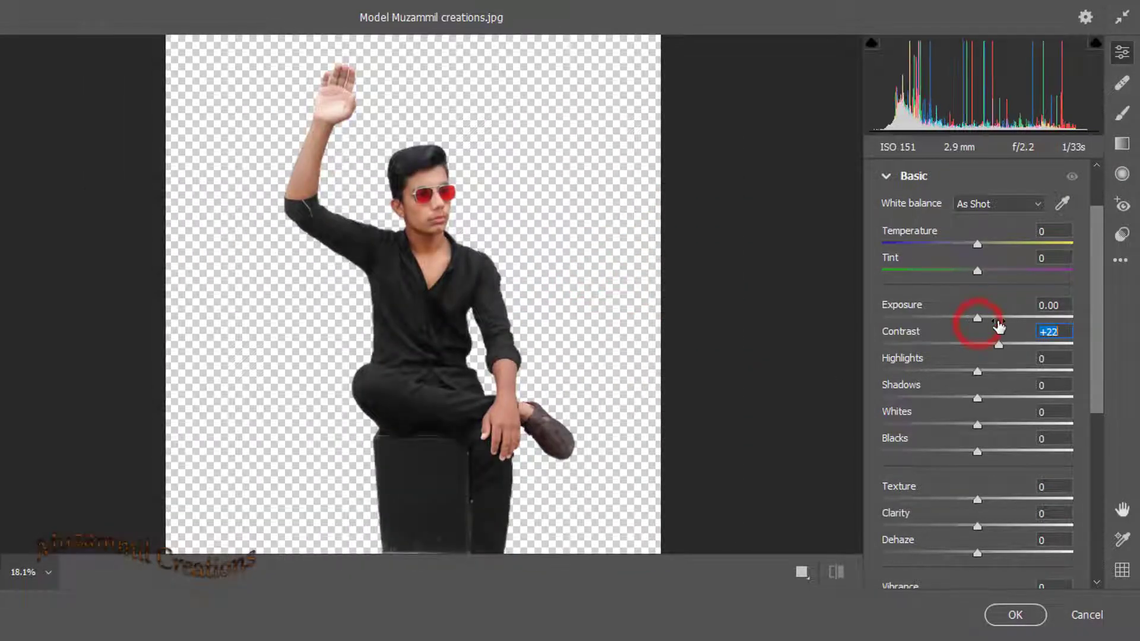
Set Highlights -6, Shadows -33, Blacks +24, Clarity +29 with Exposure and Contrast reset, and apply.
drag(983, 327, 983, 321)
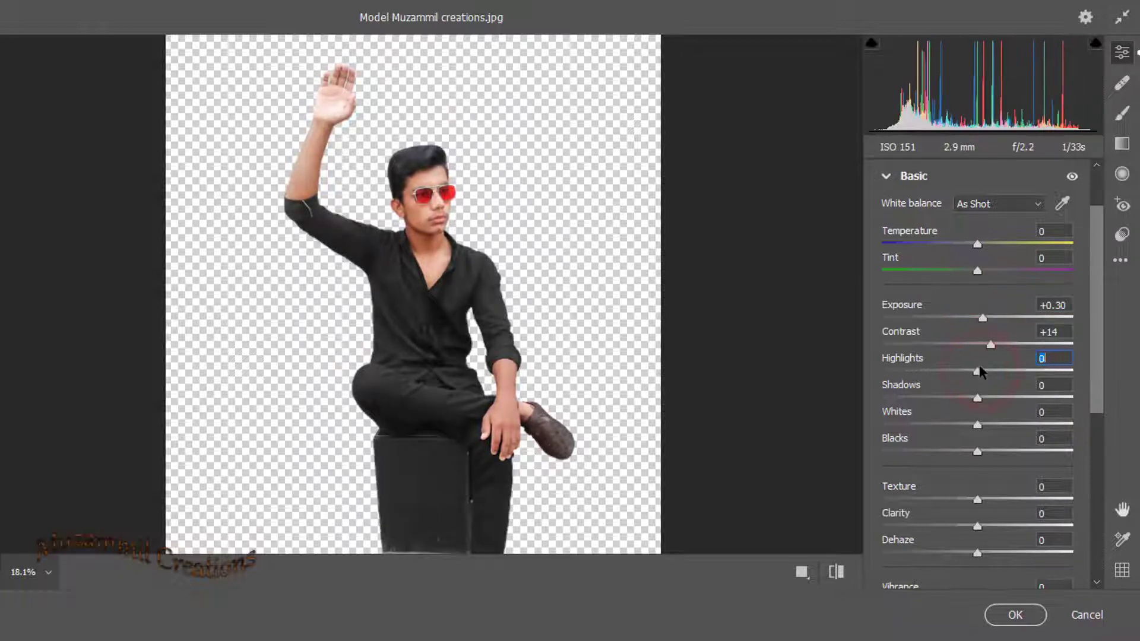
drag(989, 374, 962, 391)
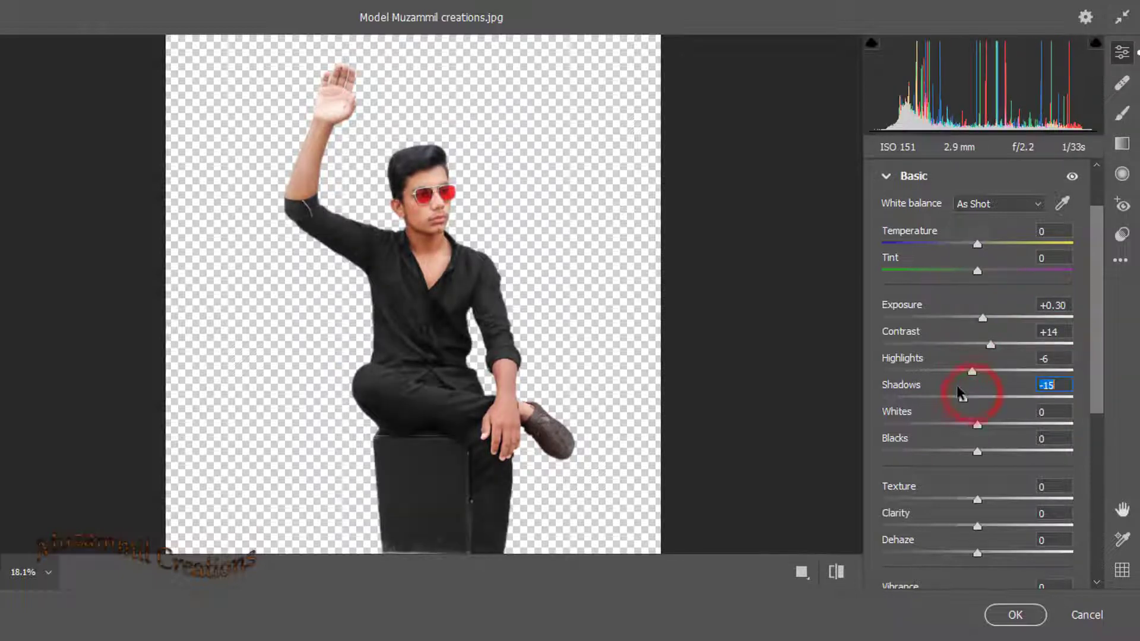
drag(978, 453, 1000, 450)
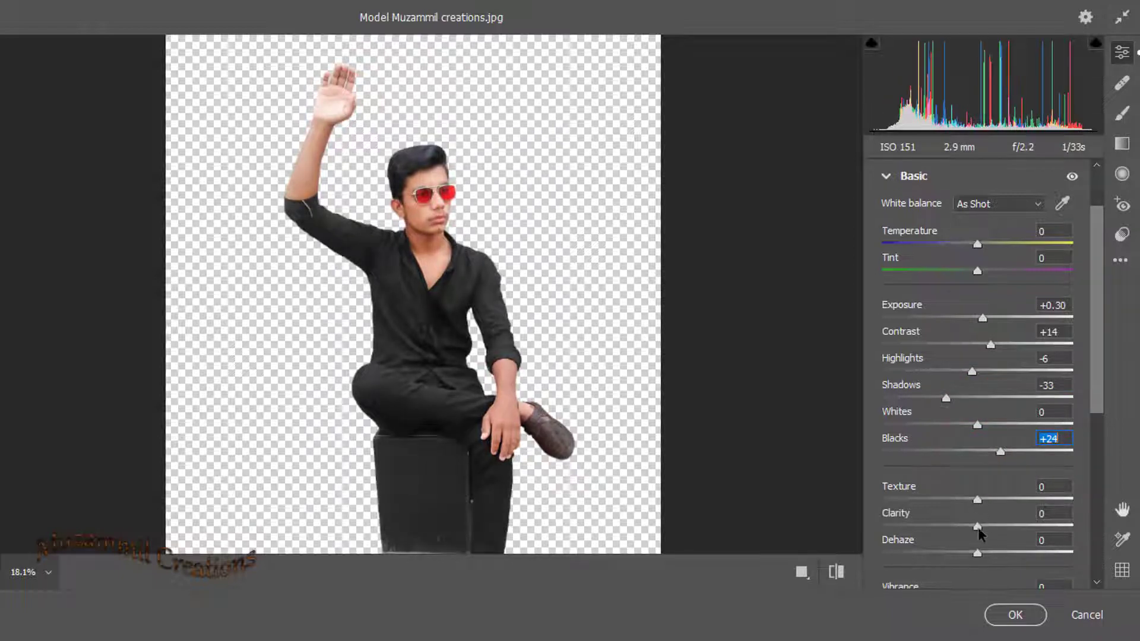
drag(979, 528, 1008, 525)
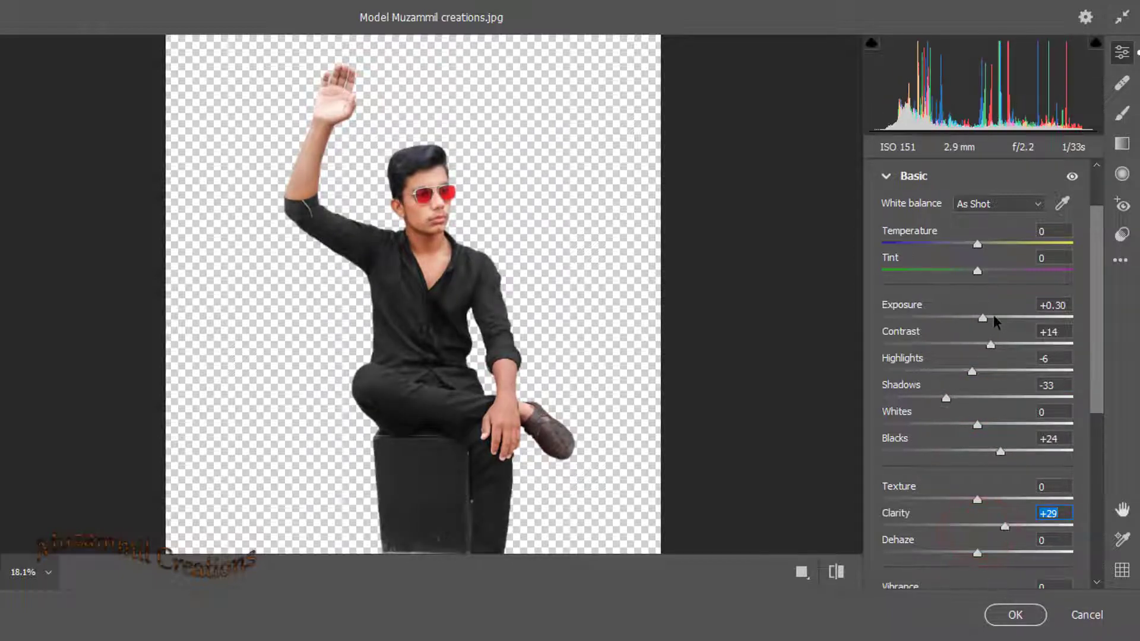
double_click(978, 322)
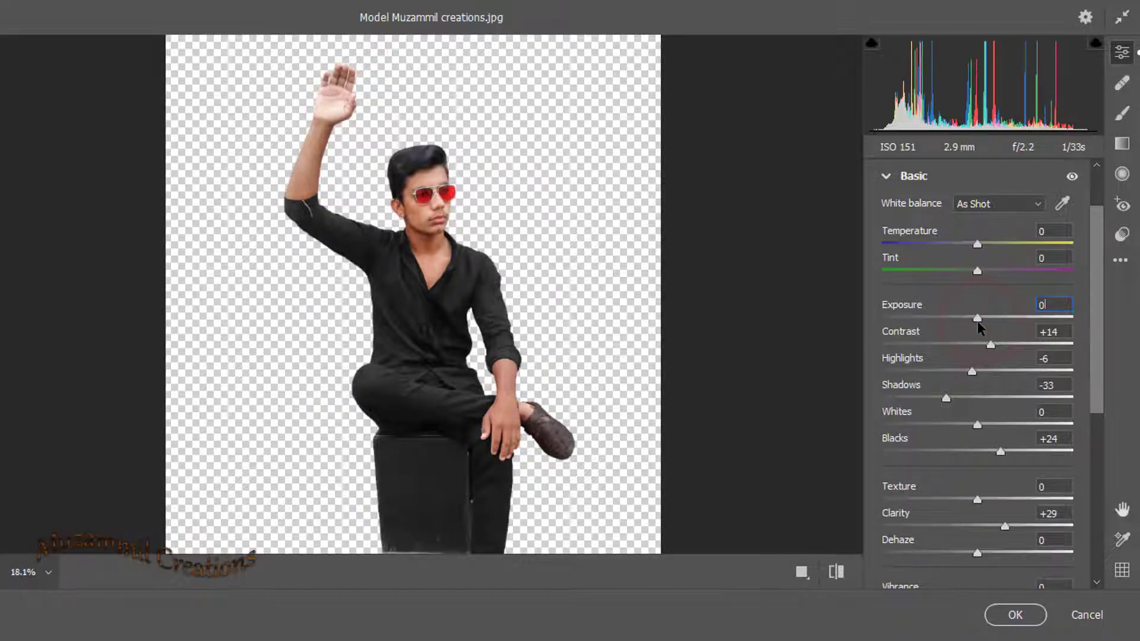
double_click(992, 347)
click(998, 614)
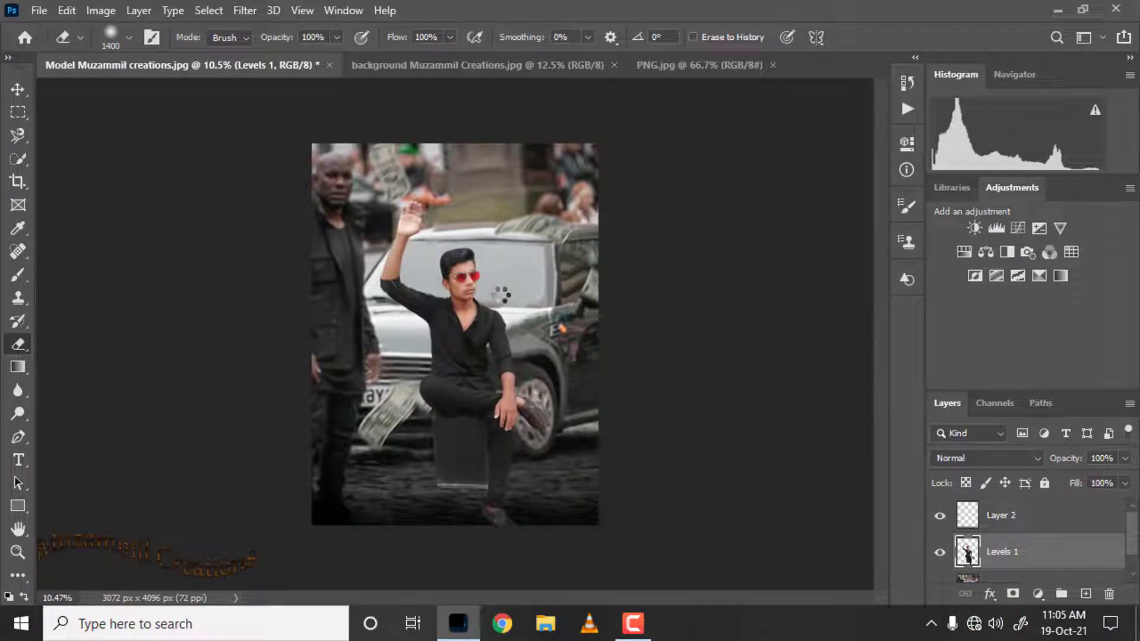
scroll(502, 294, up, 1)
scroll(475, 273, up, 3)
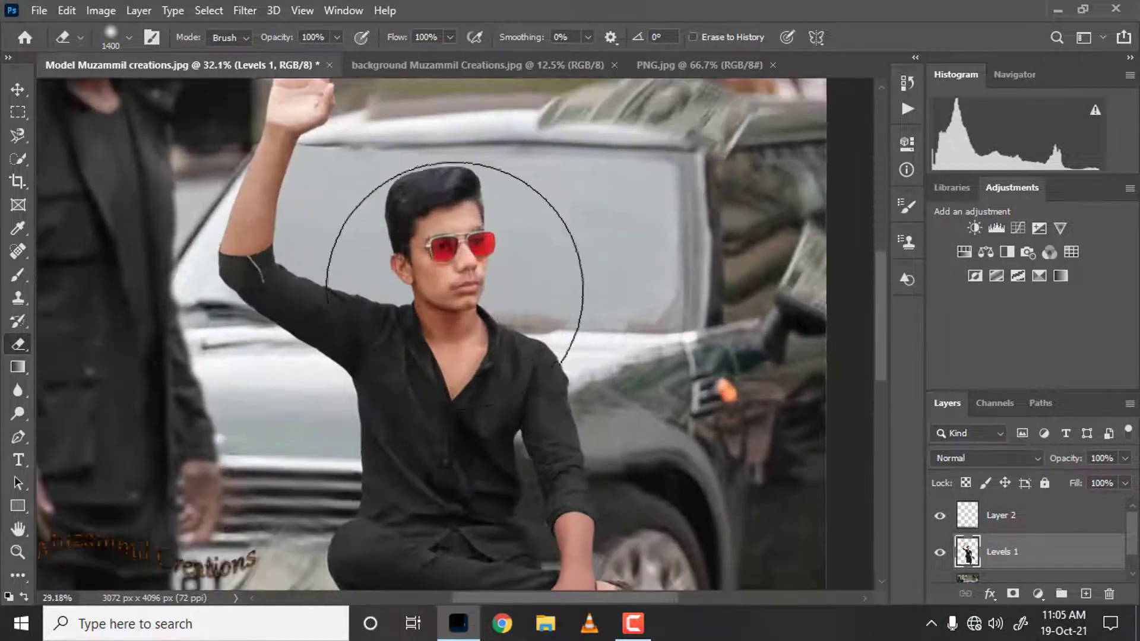
scroll(463, 356, down, 4)
scroll(531, 486, down, 1)
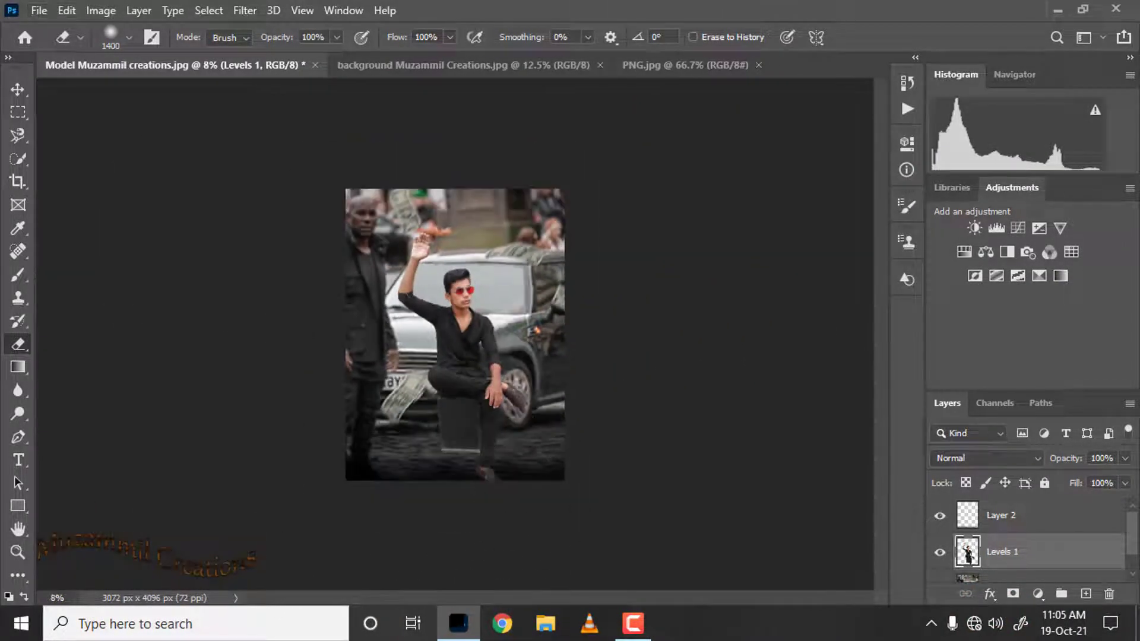
scroll(458, 303, up, 2)
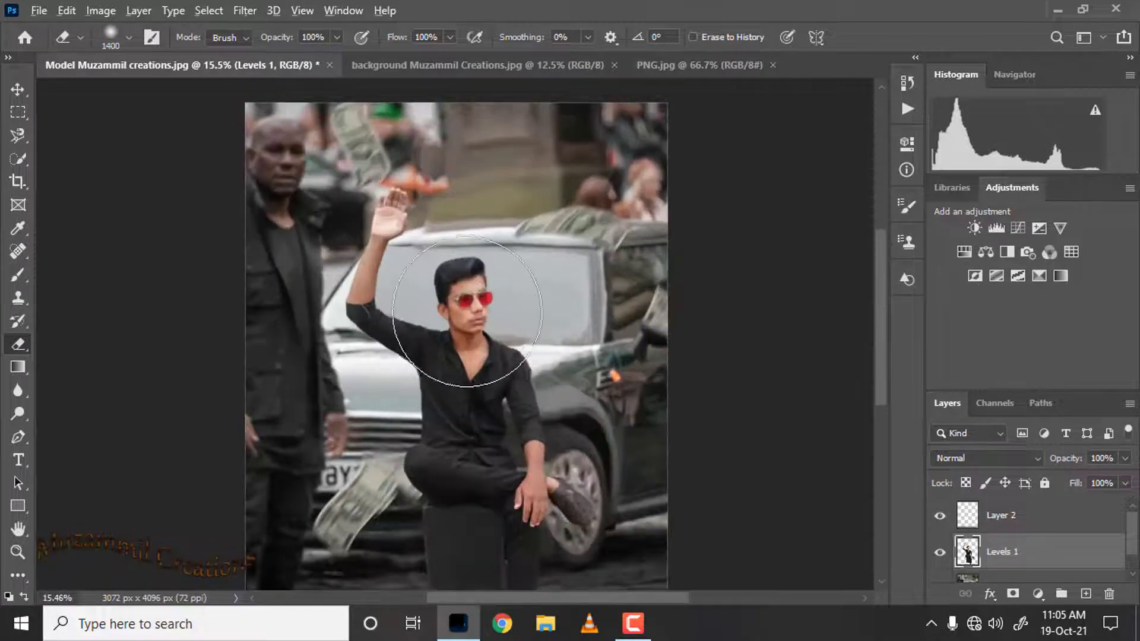
scroll(472, 333, up, 2)
scroll(478, 327, up, 1)
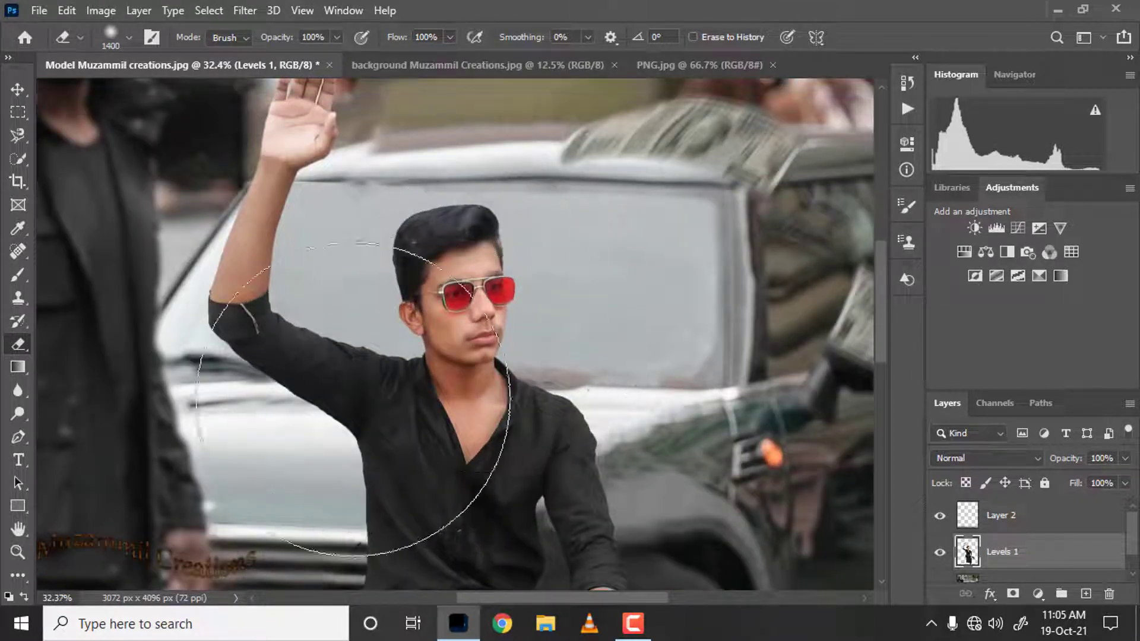
scroll(237, 386, up, 1)
scroll(190, 424, down, 2)
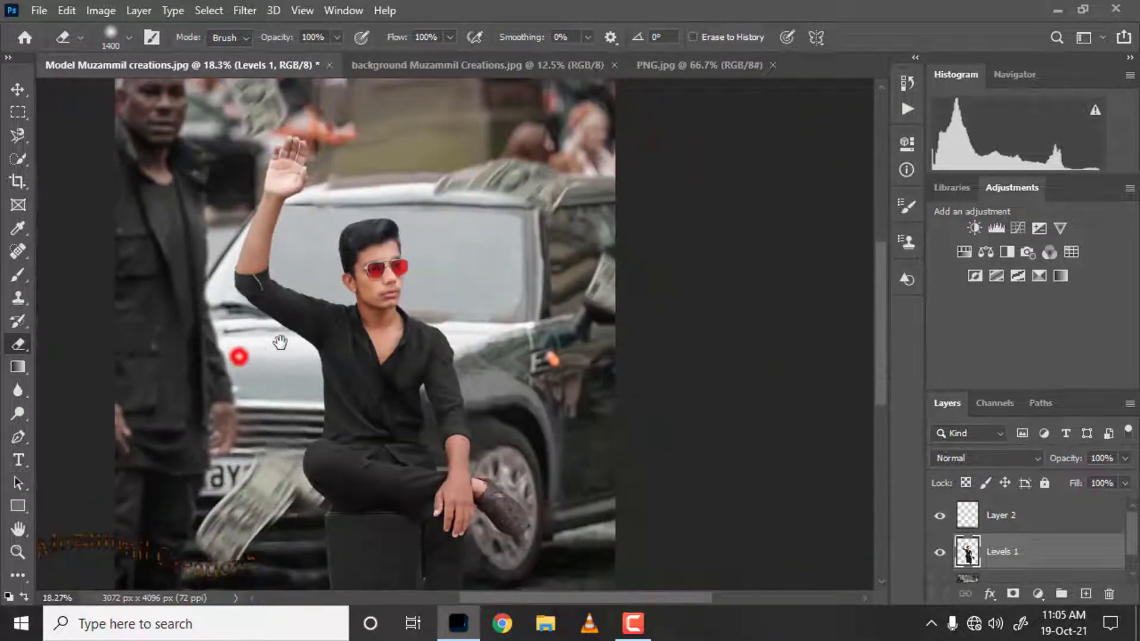
scroll(246, 365, down, 1)
scroll(334, 391, down, 1)
scroll(643, 415, down, 1)
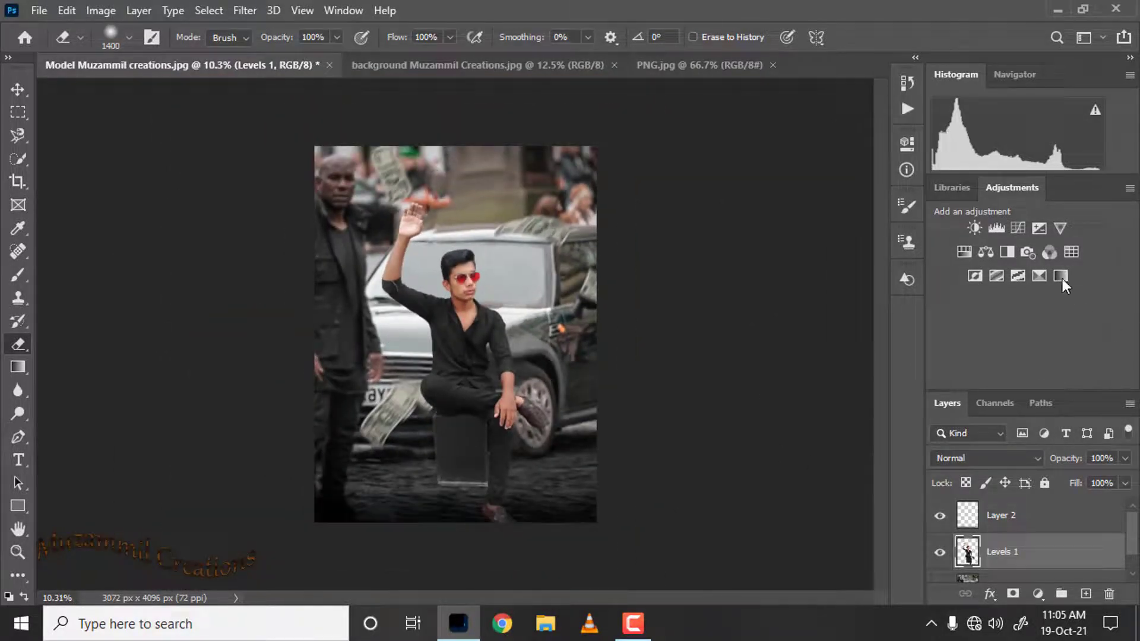
scroll(588, 387, down, 1)
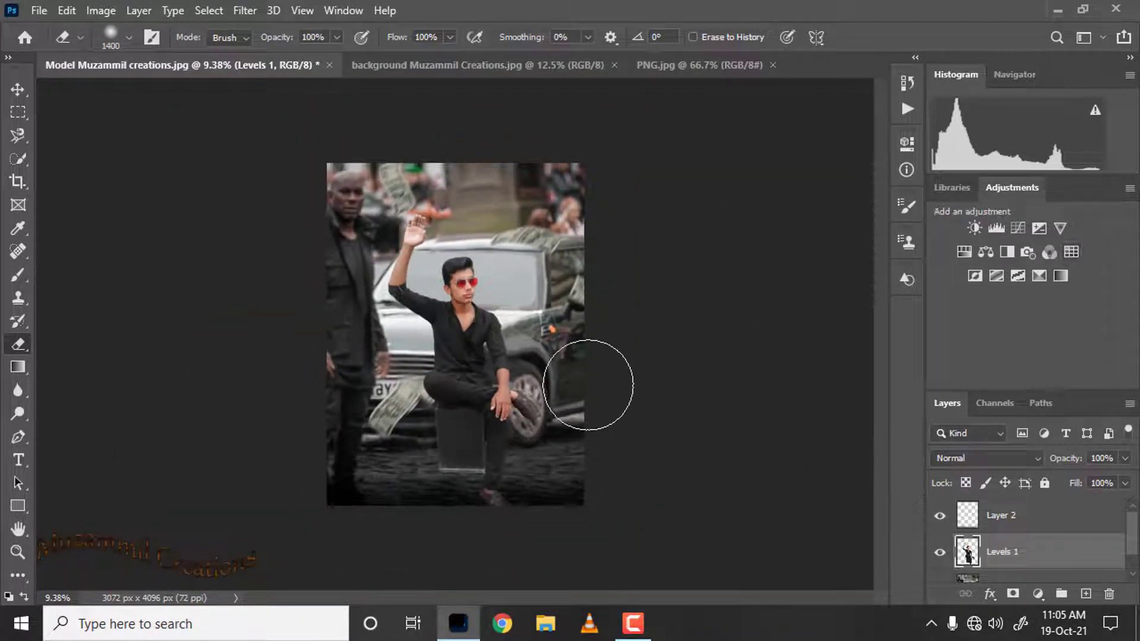